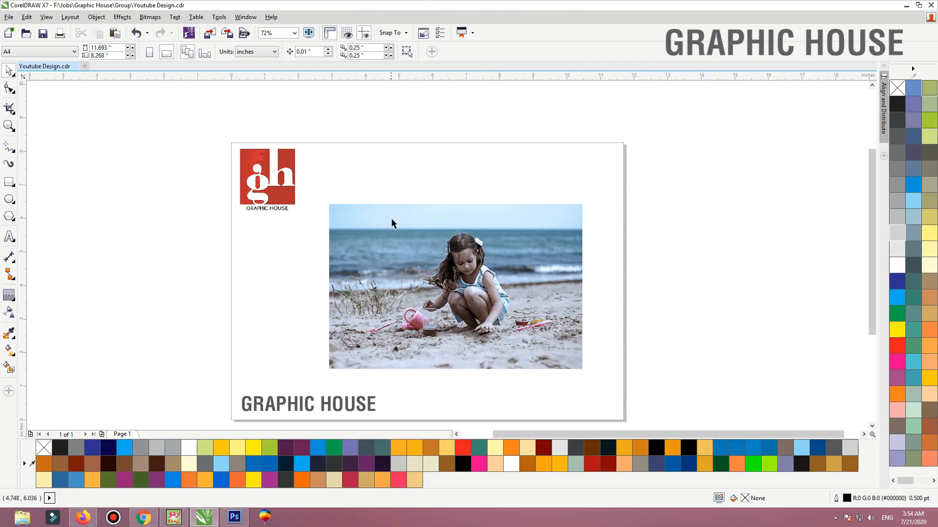
Move the beach photo off the page to the empty area on its right side and deselect it
drag(469, 306, 463, 282)
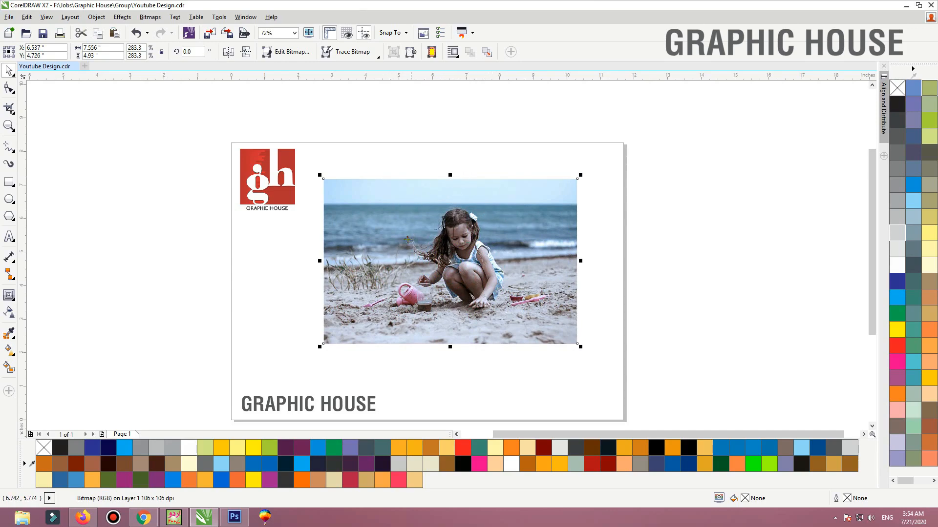
drag(411, 243, 418, 257)
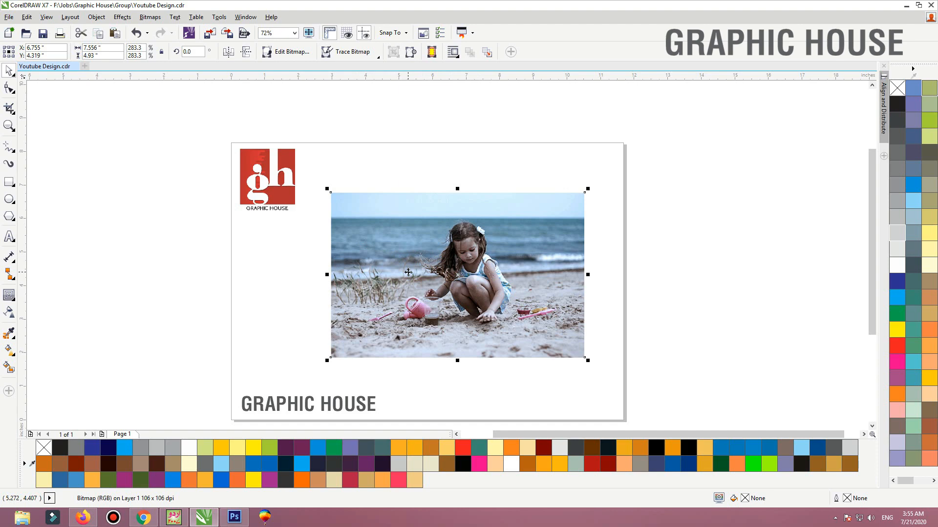
drag(440, 259, 669, 254)
click(655, 144)
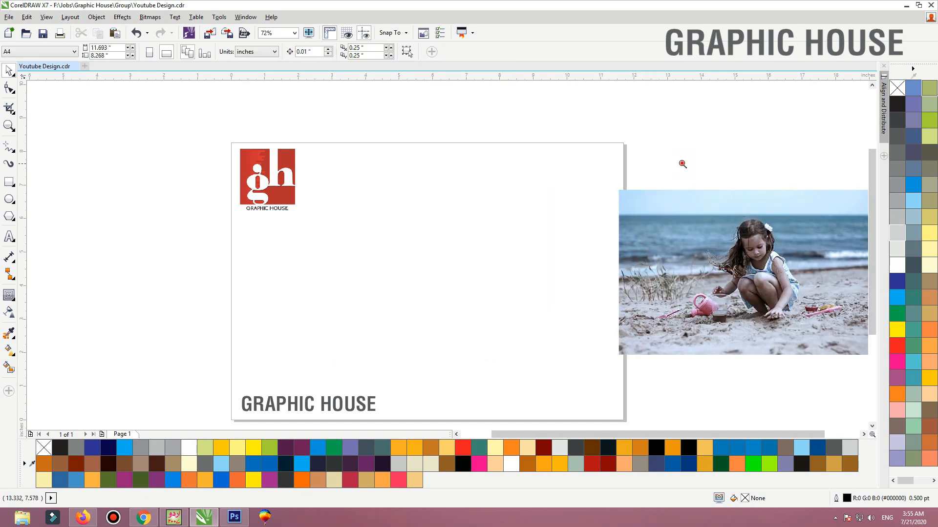
Draw a rectangle in the middle of the page and reduce its height, making it about 5.23 by 1.83 inches
mouse_move(682, 163)
mouse_down()
mouse_move(251, 335)
mouse_move(203, 371)
mouse_up()
key(F6)
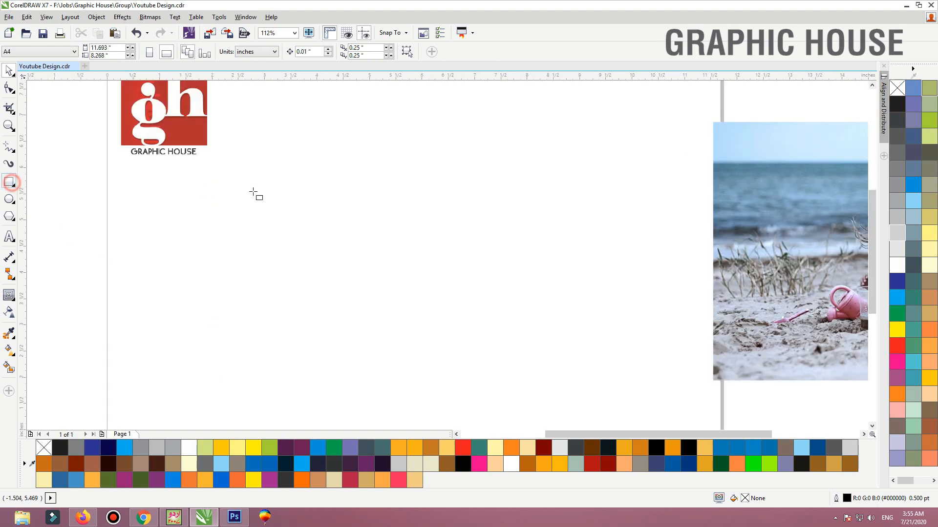
drag(306, 199, 331, 220)
mouse_move(392, 262)
mouse_down()
mouse_move(556, 334)
mouse_move(581, 358)
mouse_up()
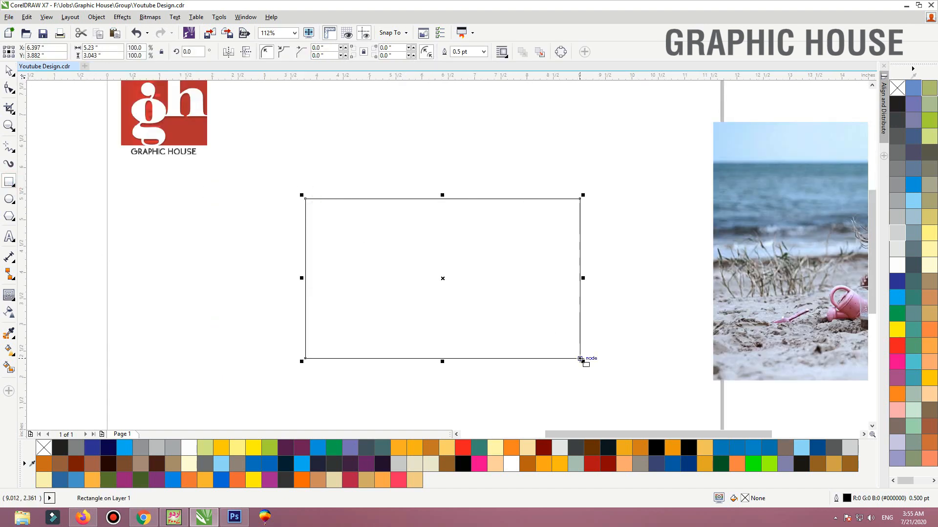
click(8, 70)
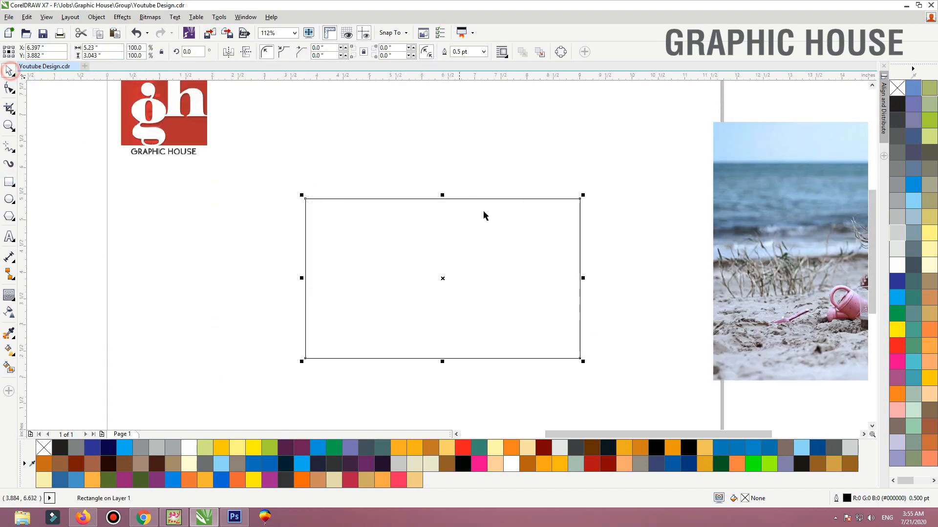
drag(443, 195, 449, 259)
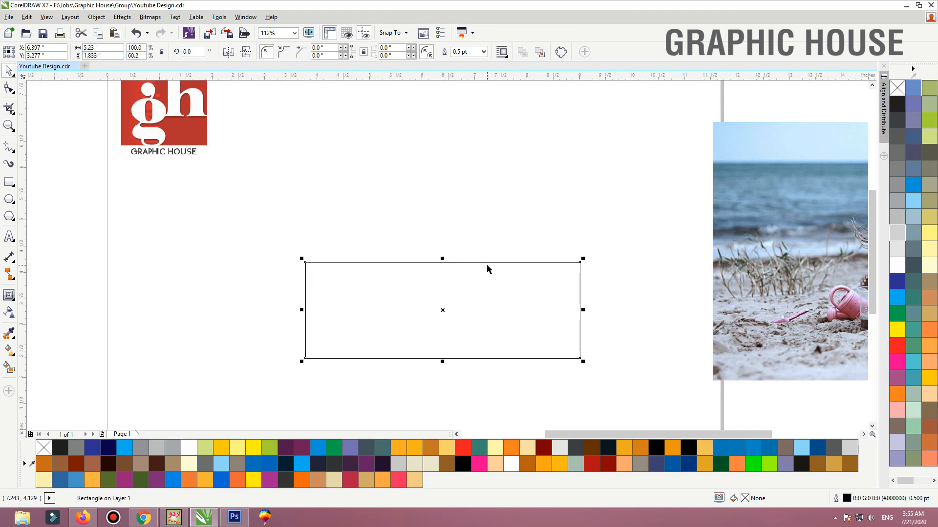
Convert the rectangle to curves and move both upper corner nodes slightly inward to form a trapezoid
key(ctrl+q)
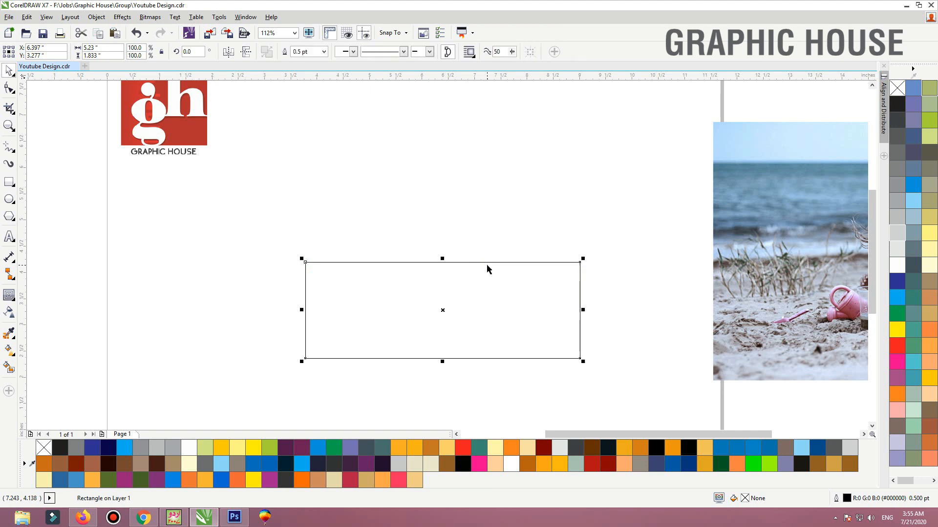
click(9, 88)
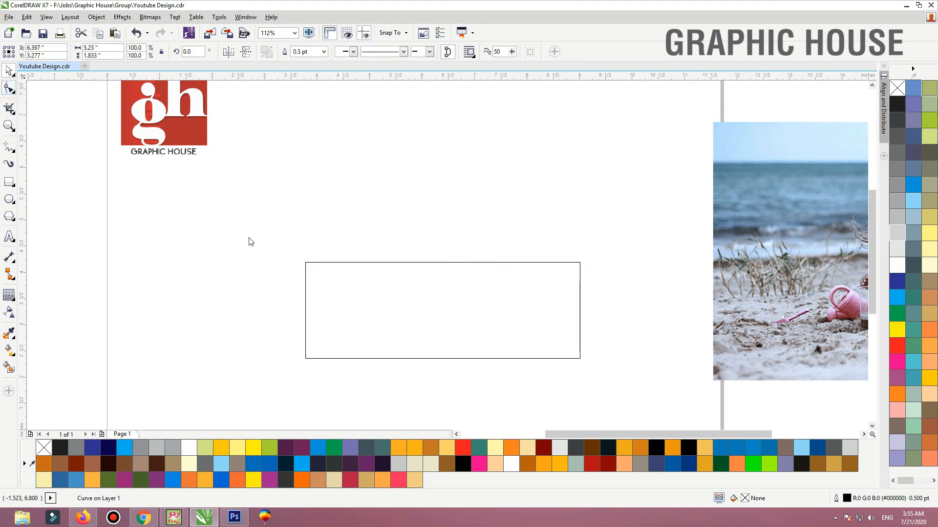
drag(251, 241, 340, 292)
drag(305, 264, 320, 264)
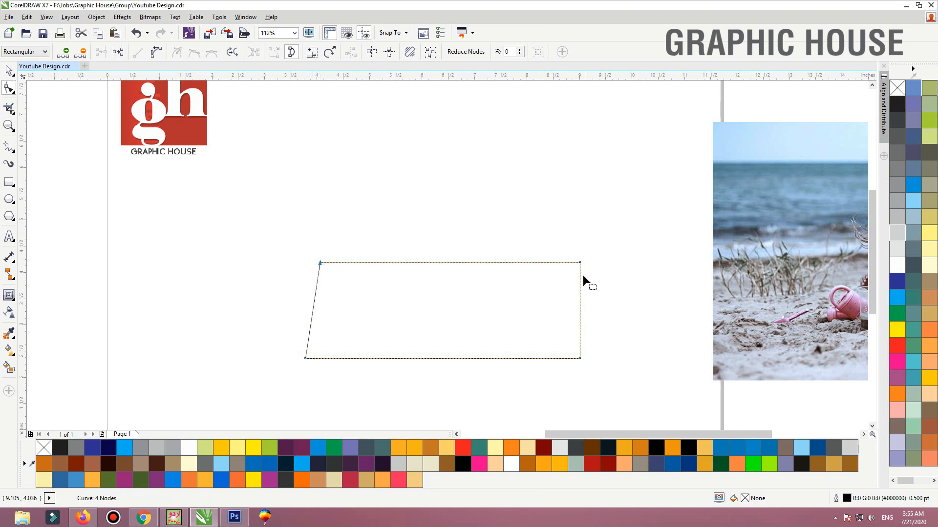
drag(581, 263, 565, 264)
Convert all the trapezoid's segments to curves and bend its bottom edge slightly upward and its top edge slightly downward
drag(636, 231, 287, 375)
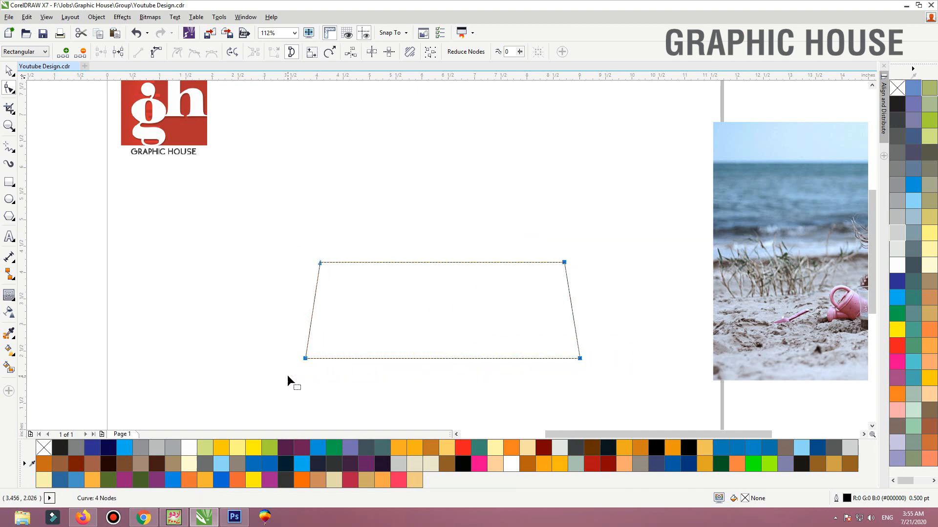
click(150, 54)
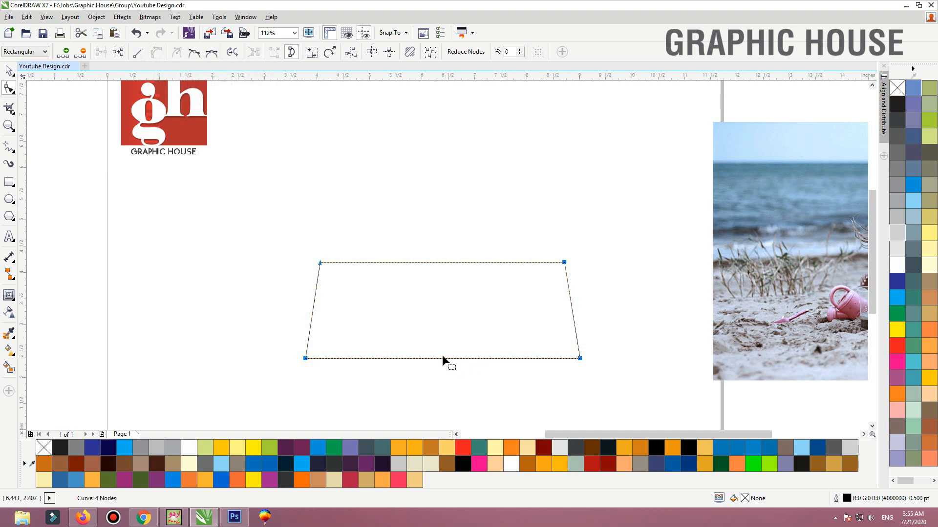
drag(442, 356, 443, 350)
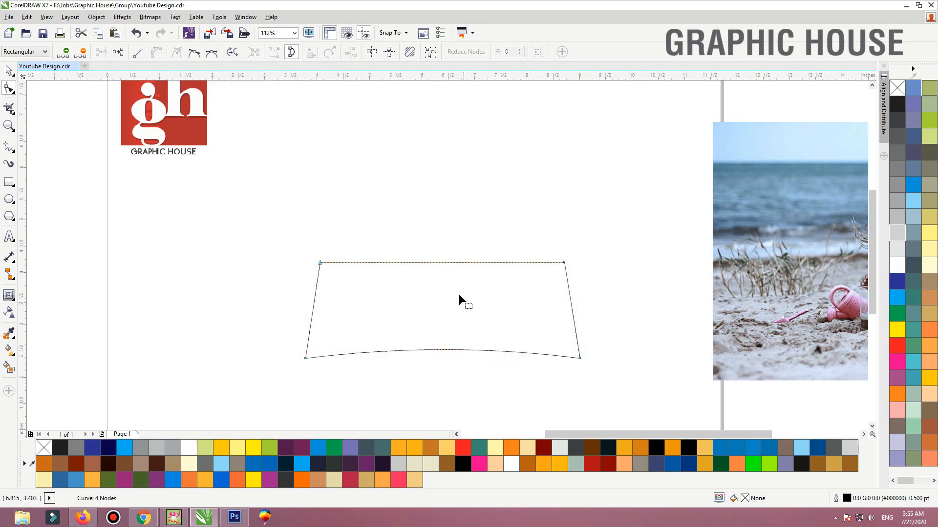
drag(444, 263, 445, 268)
key(space)
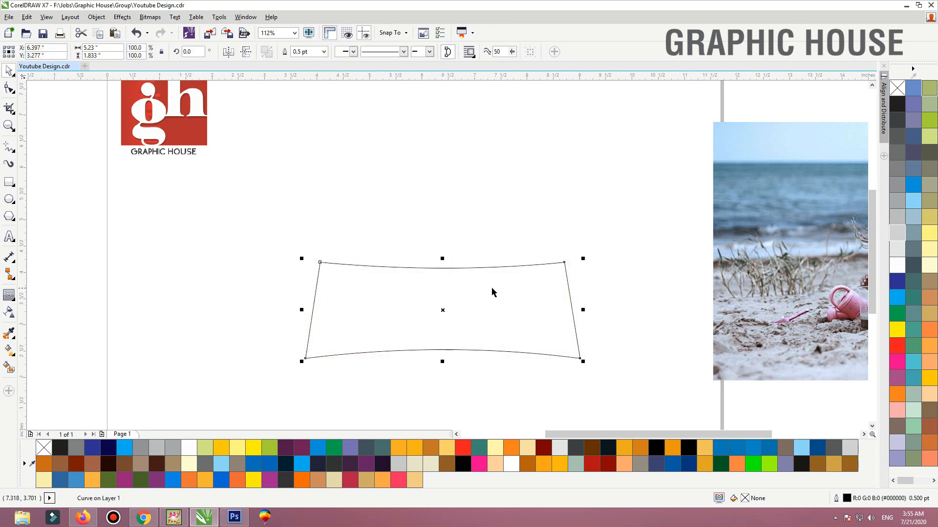
Give the curved shape a cyan fill without an outline and move it slightly up
click(897, 296)
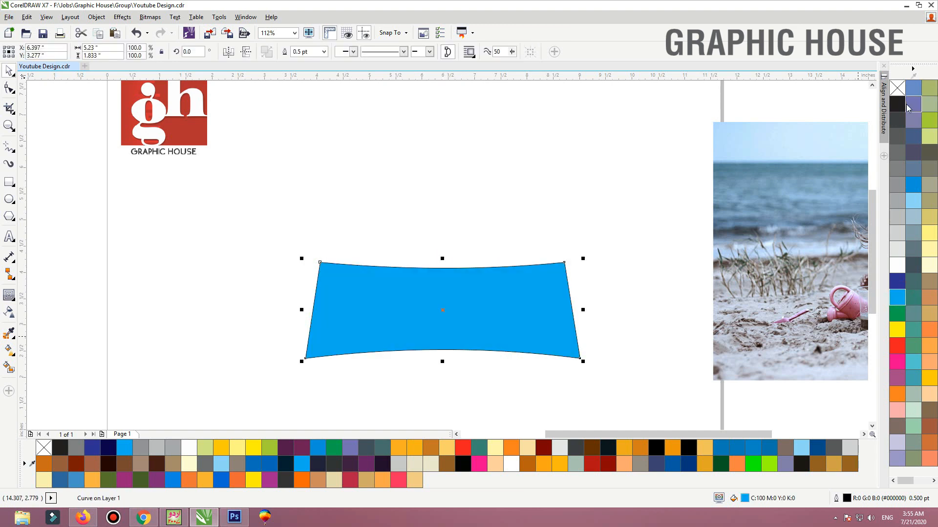
right_click(897, 87)
drag(492, 312, 483, 275)
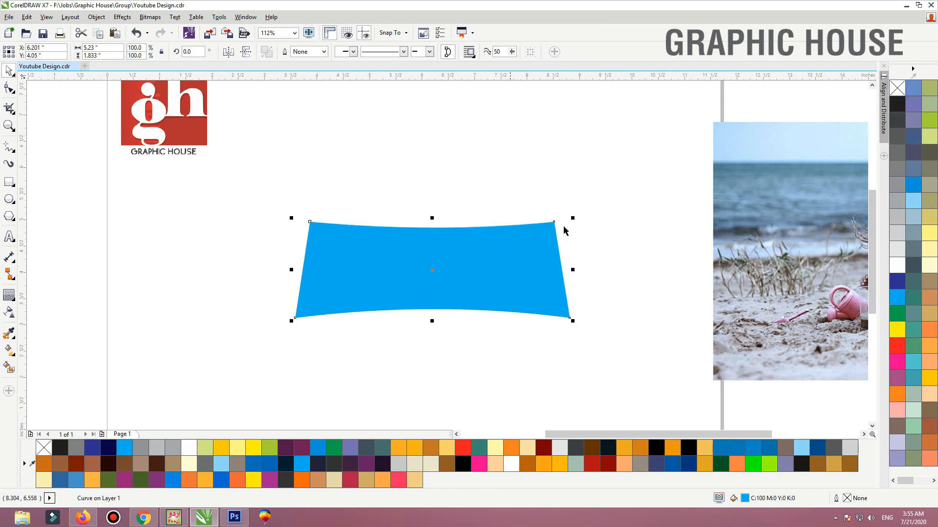
Add a one-step inside contour of about 0.12 inches to the cyan shape and move the contoured shape slightly down
scroll(308, 379, up, 1)
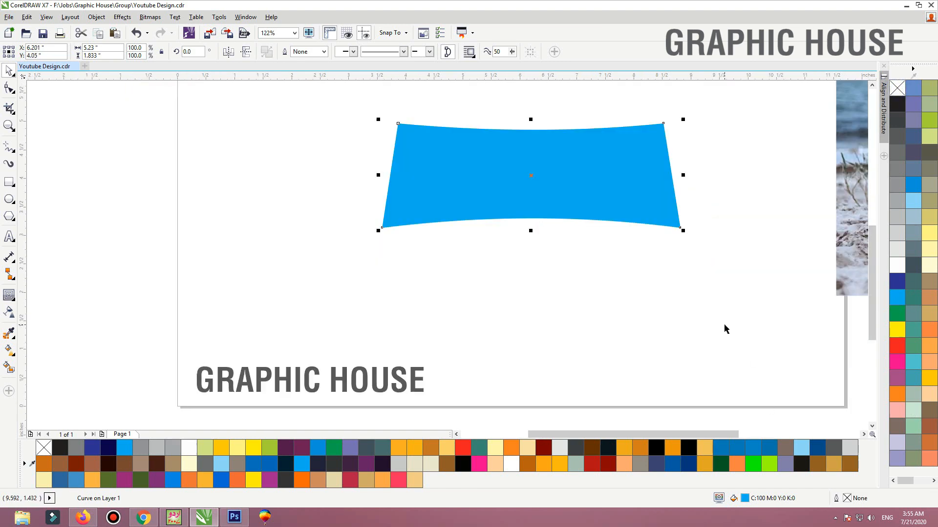
click(8, 295)
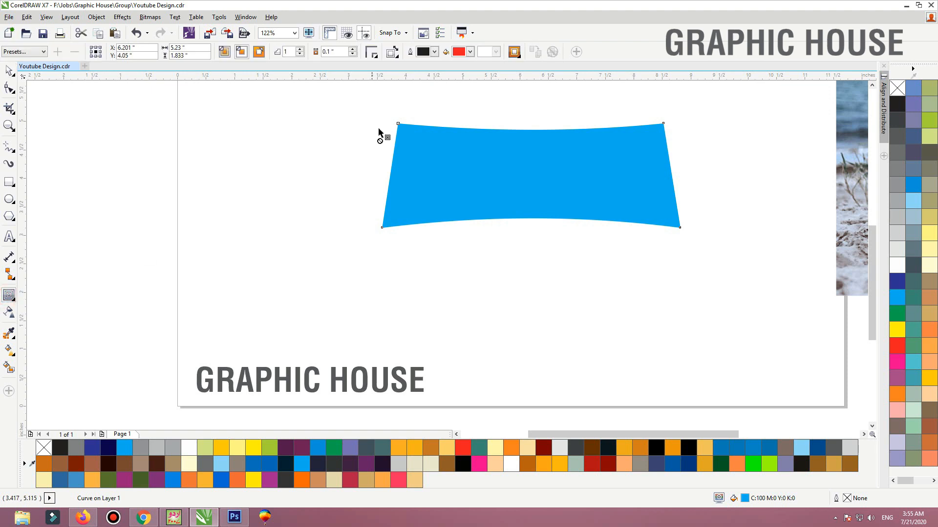
drag(401, 153, 389, 145)
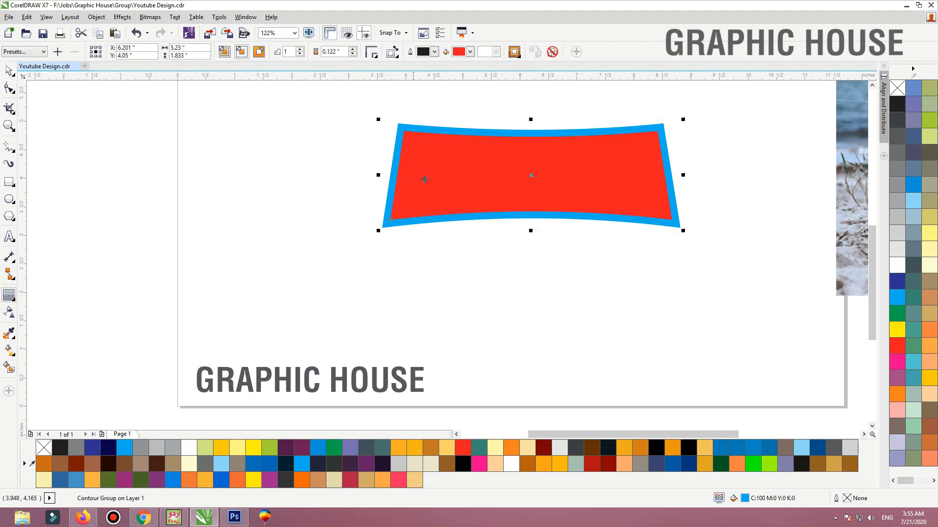
key(space)
drag(460, 176, 437, 227)
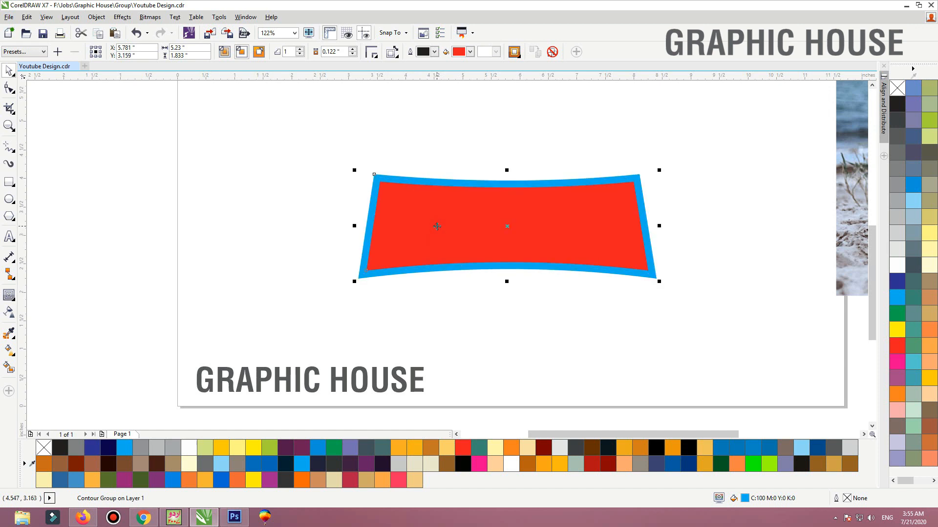
Break the contour apart and fill the separated inner shape with pale yellow
click(423, 132)
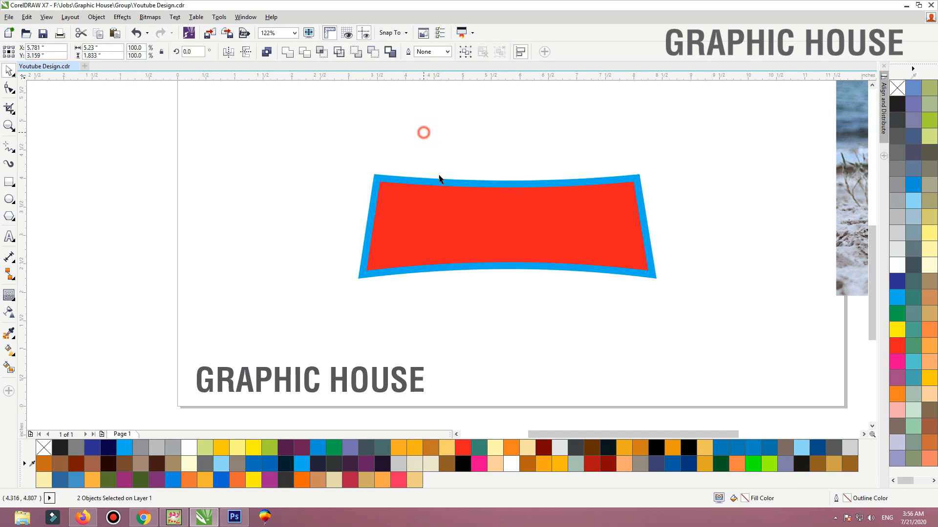
ctrl+click(537, 229)
click(896, 282)
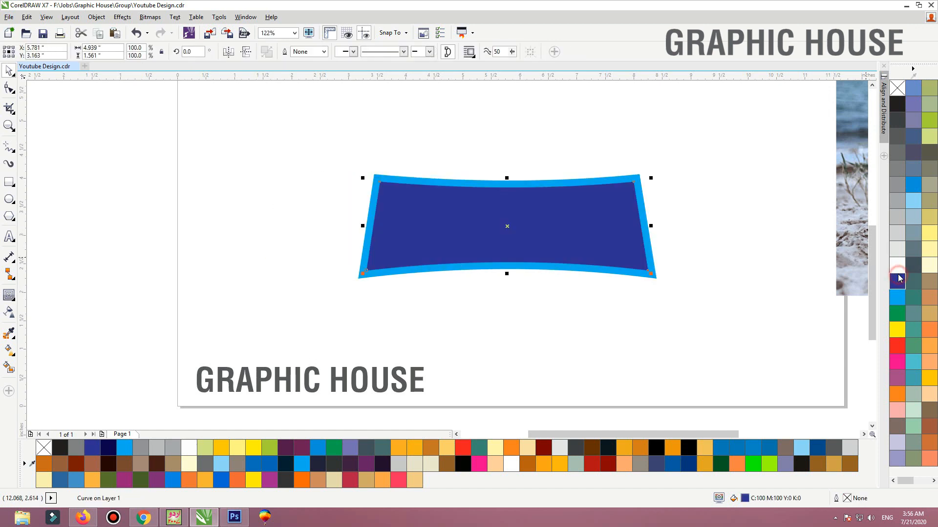
click(897, 264)
click(930, 232)
click(728, 183)
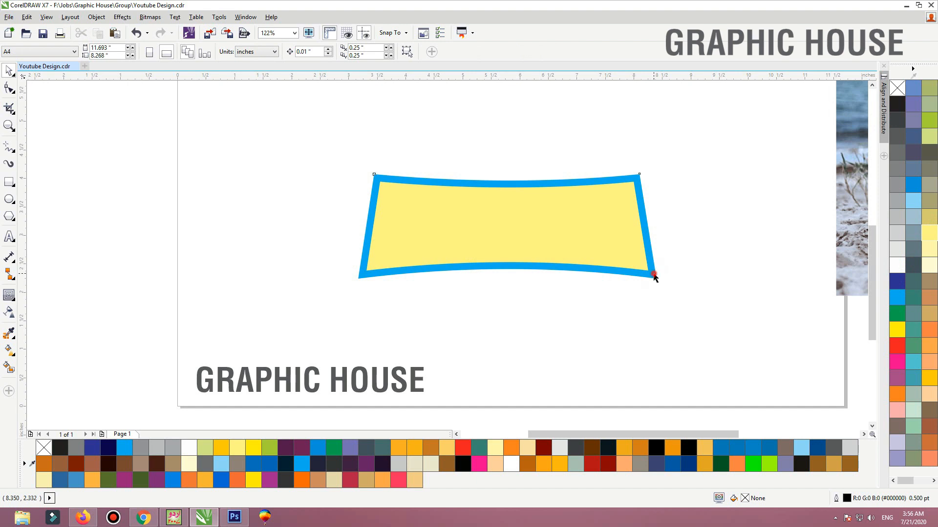
Copy the outer blue shape slightly downward, filling the copy with black and narrowing it symmetrically to about 4.9 inches wide
drag(654, 277, 656, 292)
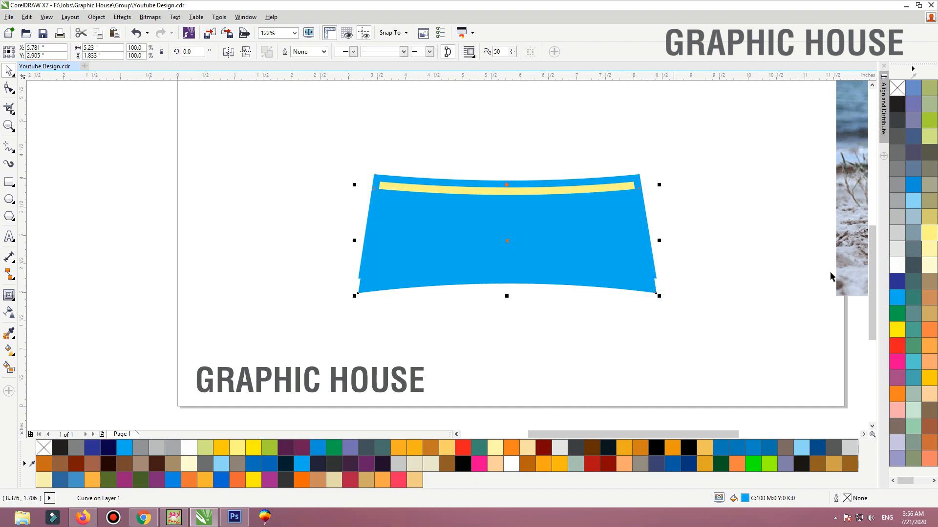
click(897, 103)
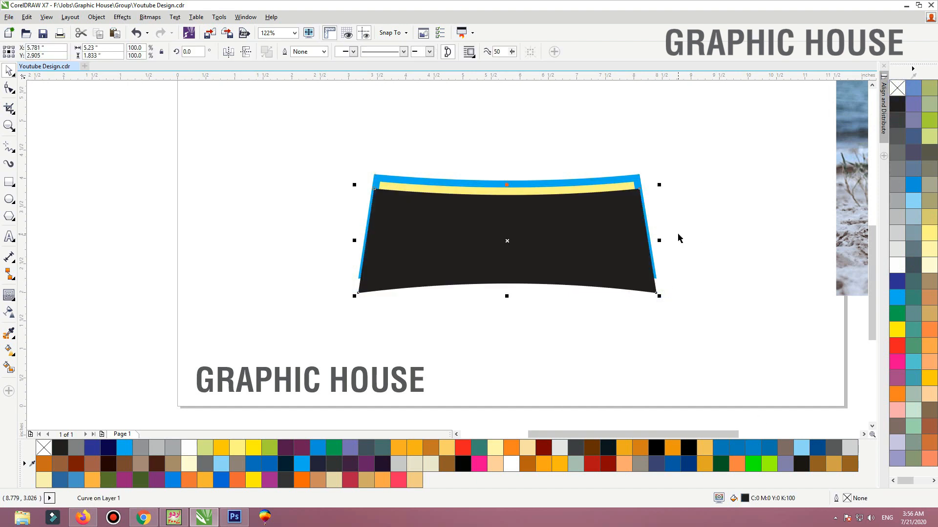
drag(658, 241, 646, 236)
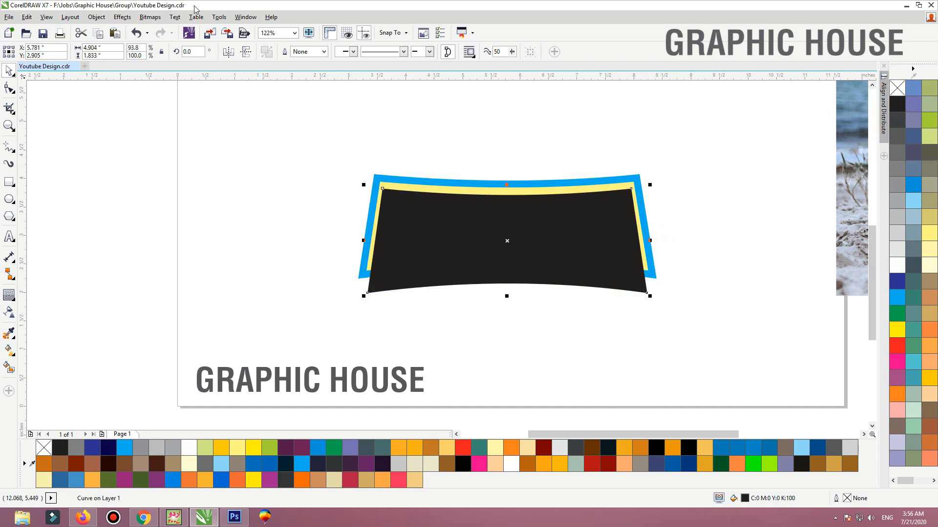
Convert the black shape to a 200 dpi CMYK bitmap with anti-aliasing and a transparent background
click(150, 17)
click(158, 29)
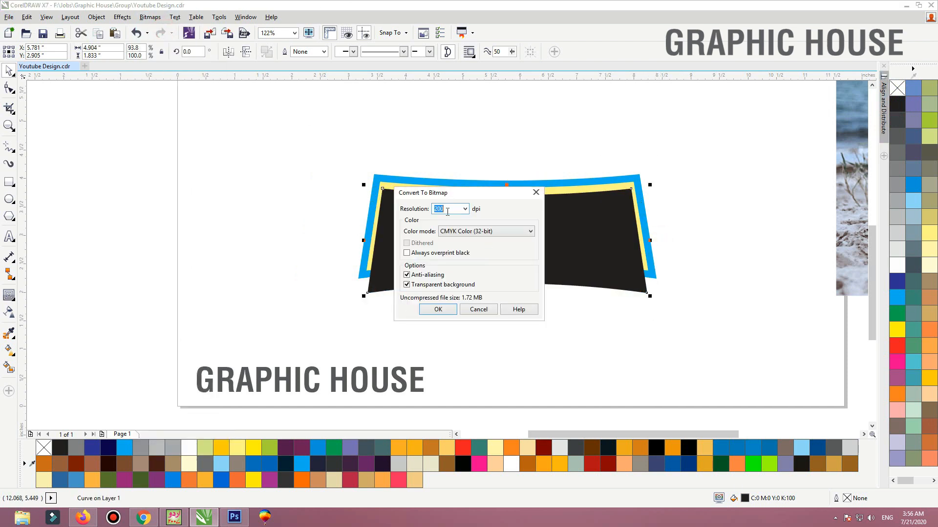
click(437, 310)
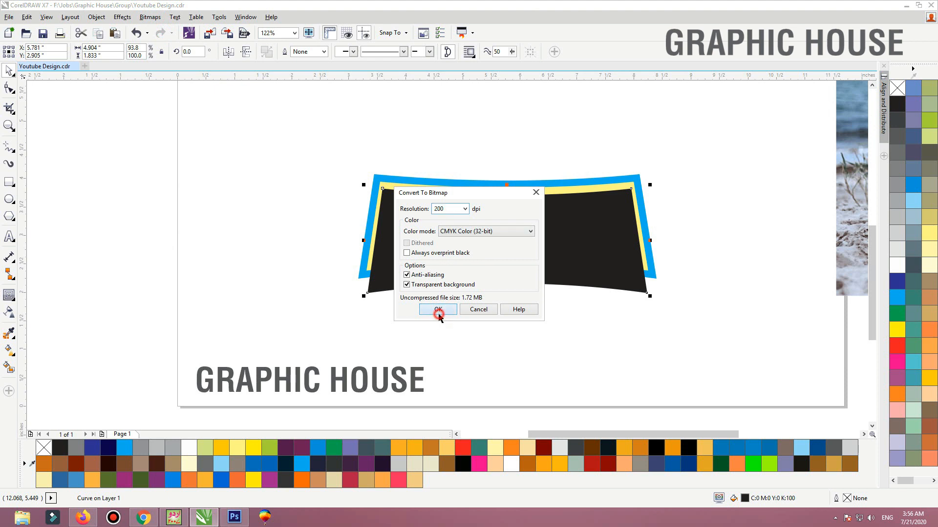
Apply a Gaussian Blur with a radius of 31 pixels to the black bitmap
click(150, 17)
mouse_move(206, 298)
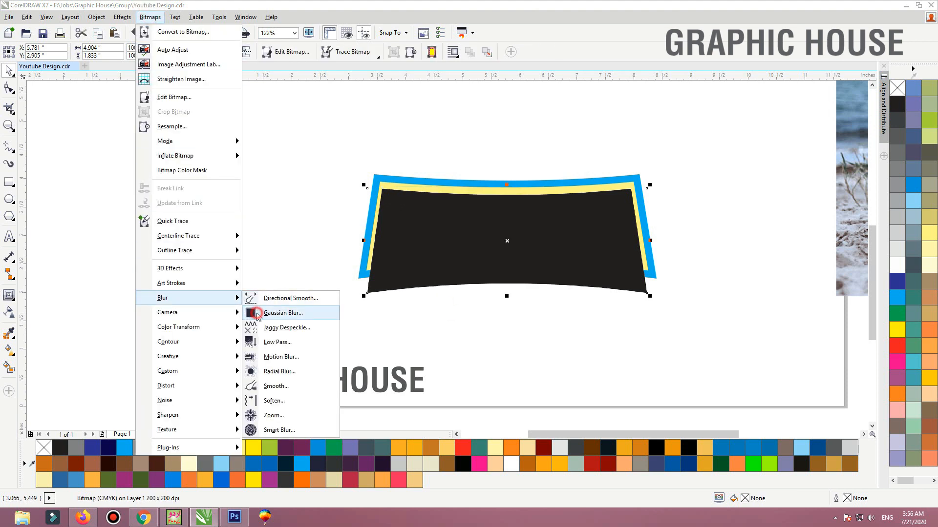
click(257, 318)
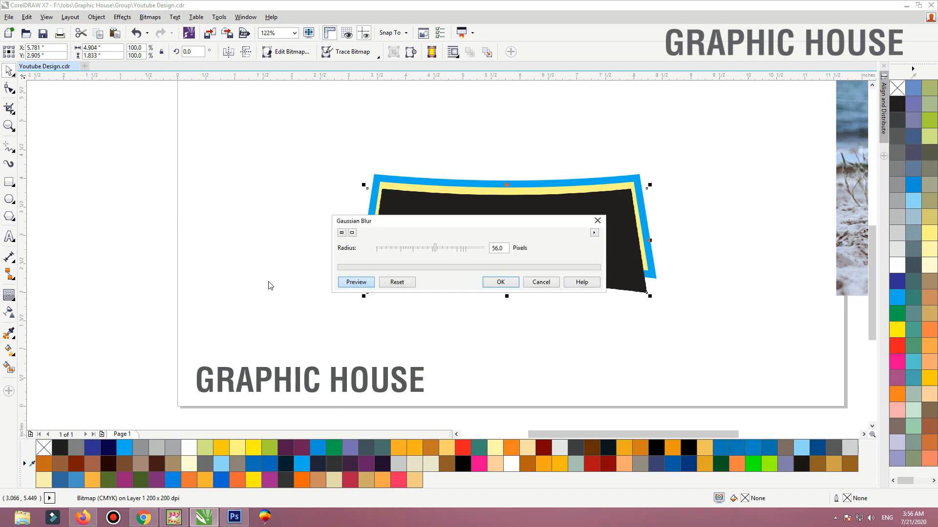
drag(450, 228, 423, 87)
click(413, 86)
click(427, 86)
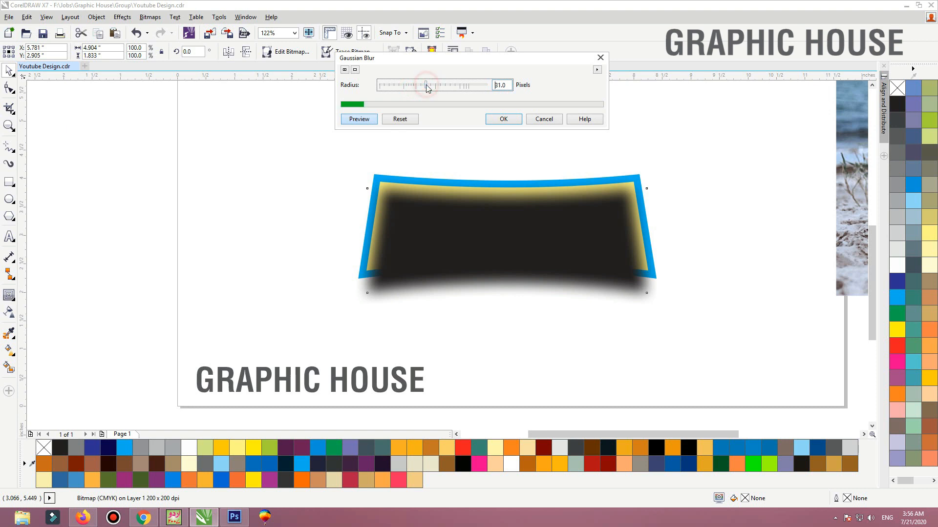
click(502, 120)
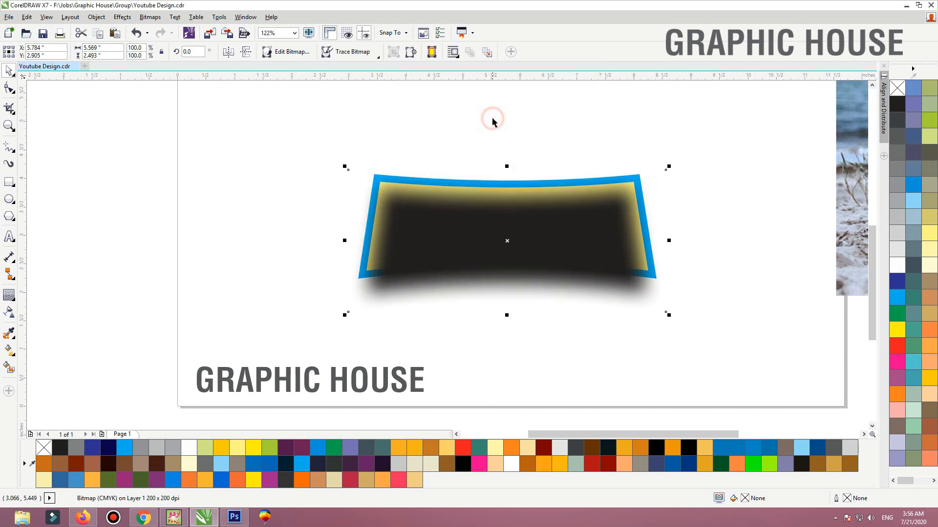
Convert the blurred bitmap again at 200 dpi CMYK with a transparent background and give it a uniform transparency of 50
click(150, 17)
click(157, 28)
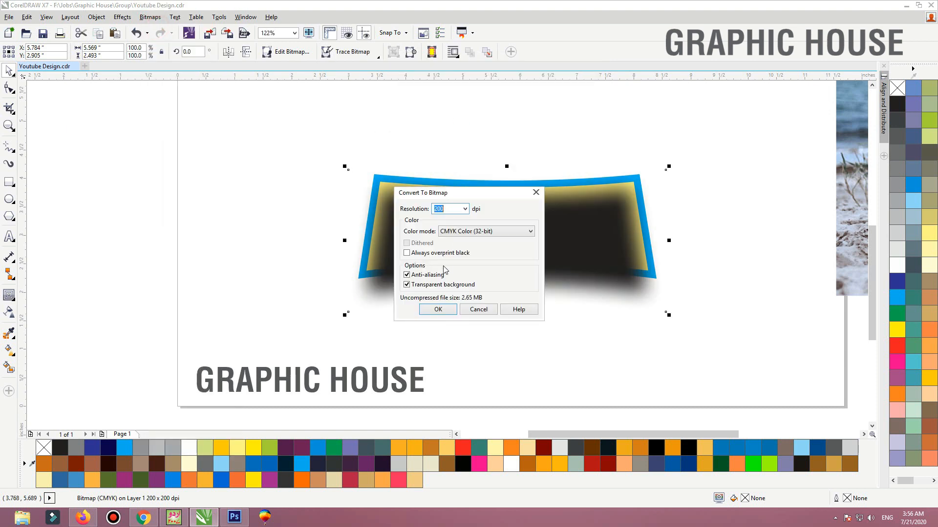
click(427, 309)
click(8, 314)
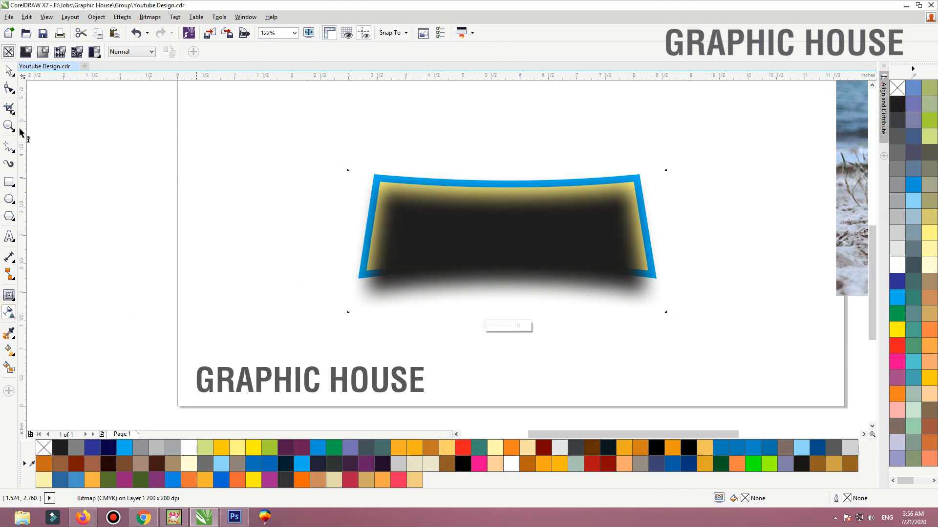
click(26, 51)
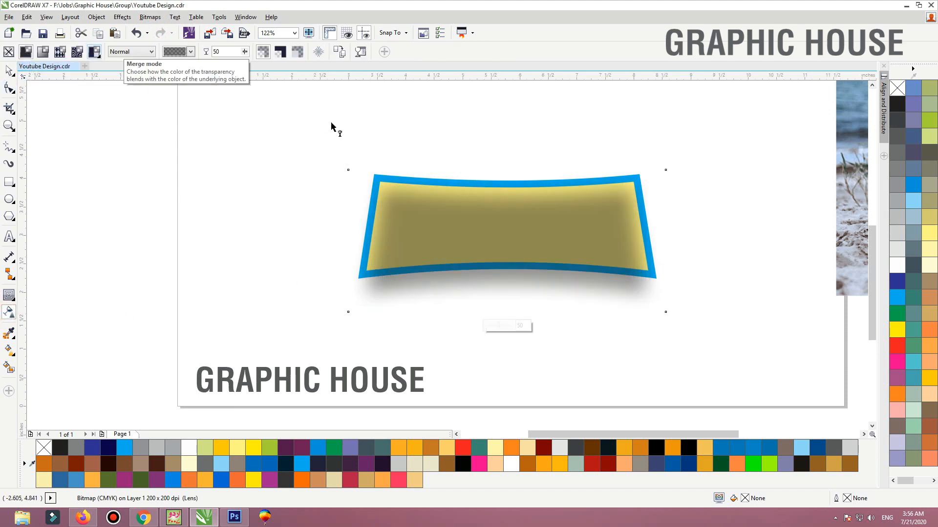
Set the blurred shadow's uniform transparency to 30
double_click(230, 51)
text(30)
key(Return)
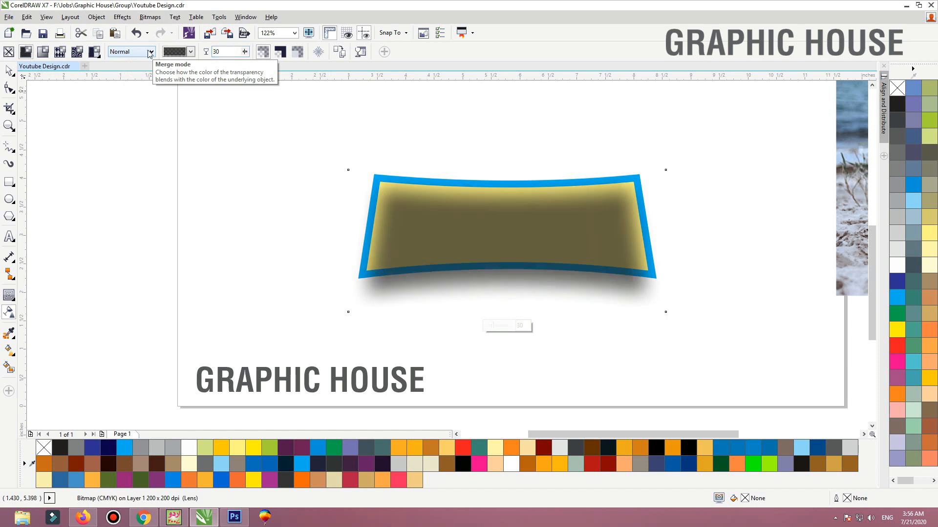
click(9, 71)
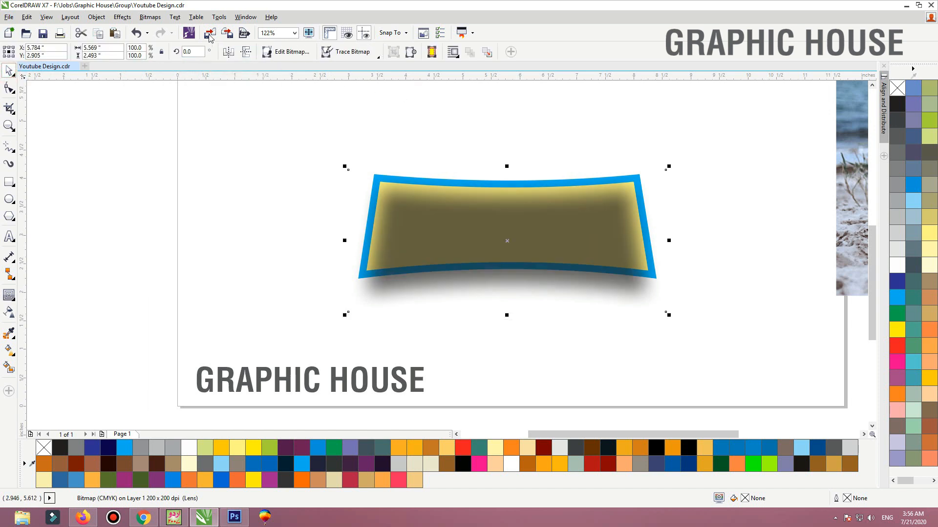
Convert the semi-transparent shadow to a bitmap again and place it behind the frame shapes
click(162, 20)
mouse_move(175, 20)
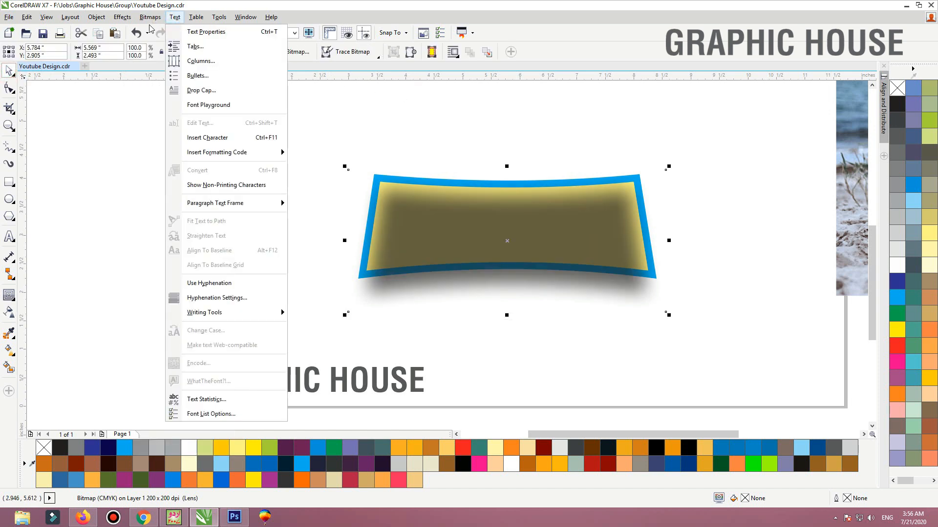
key(ctrl+t)
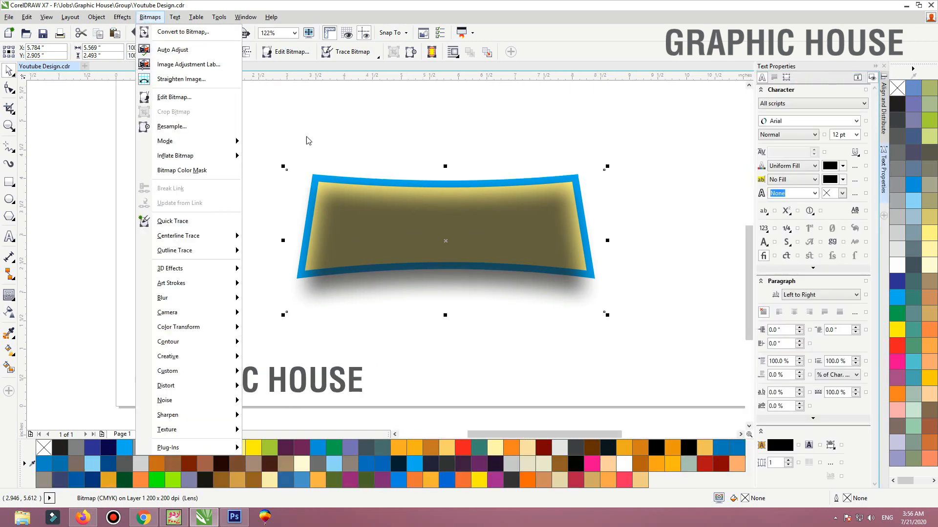
click(150, 17)
click(150, 17)
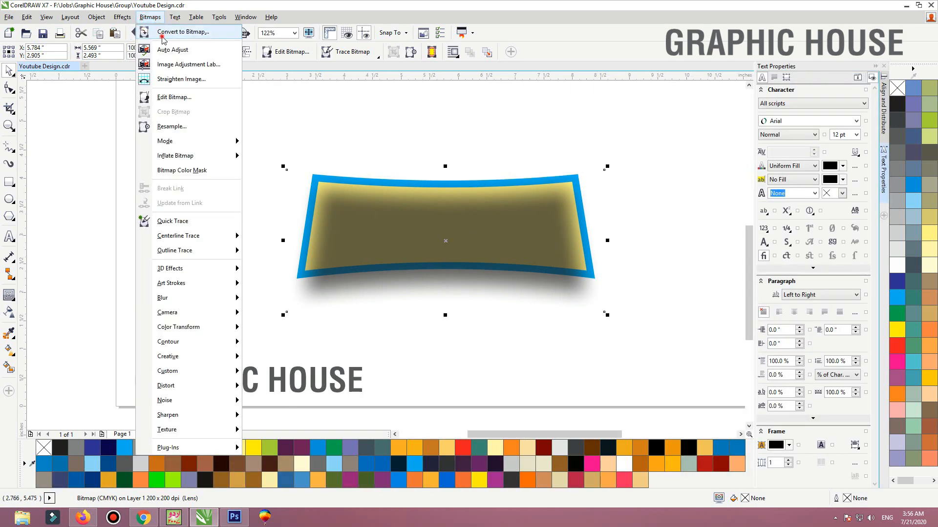
click(182, 31)
click(447, 311)
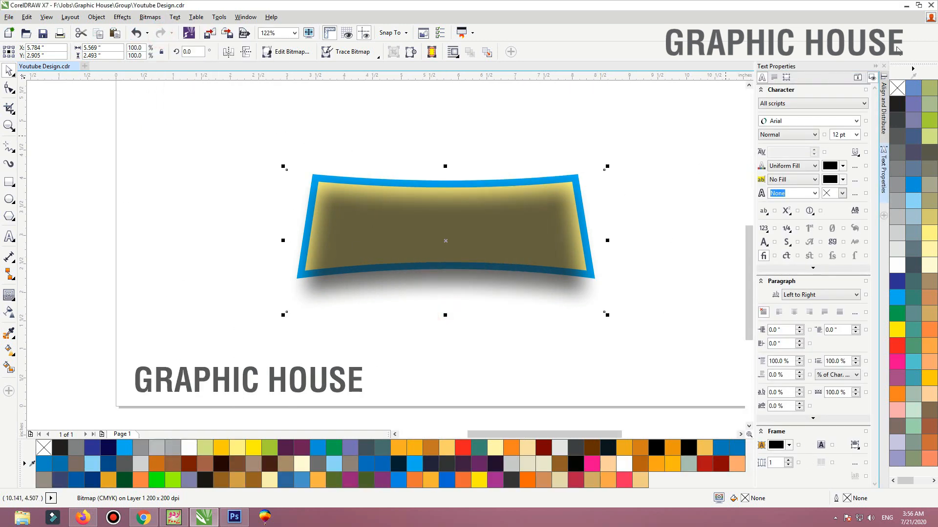
click(877, 67)
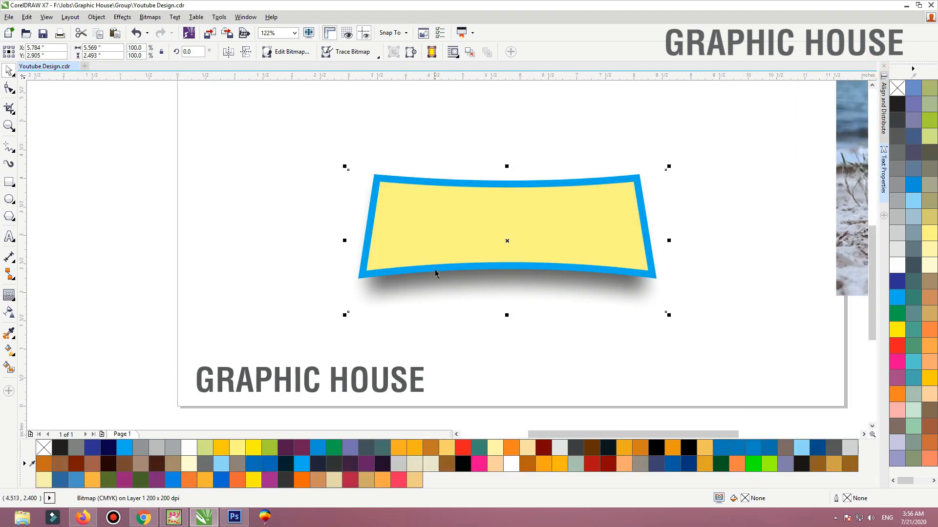
Narrow the shadow bitmap symmetrically to about 5.15 inches and shorten it from its lower edge to about 2.26 inches high
drag(668, 240, 657, 238)
click(508, 318)
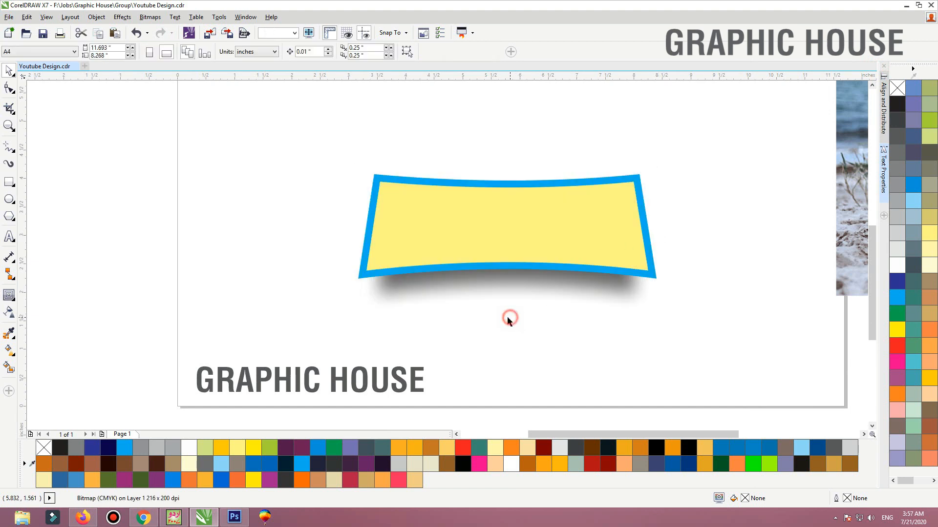
click(506, 301)
drag(507, 316, 506, 301)
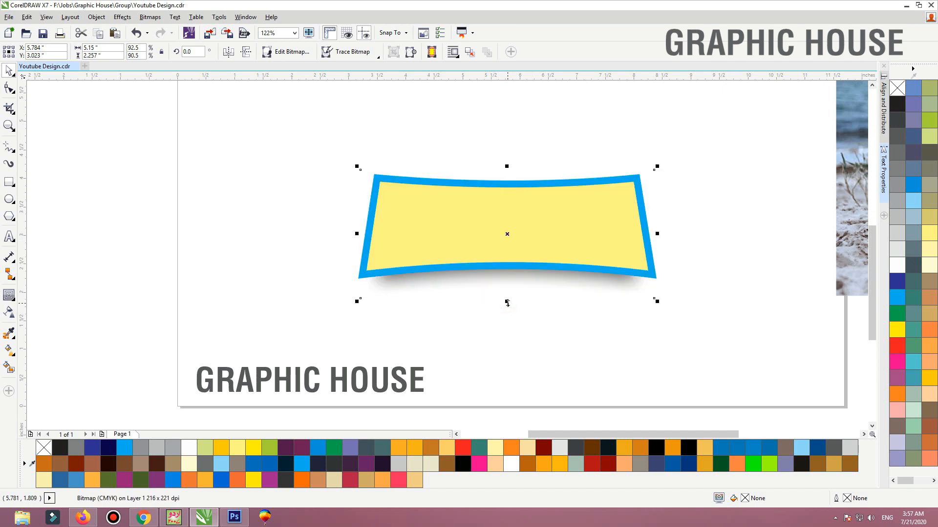
click(551, 327)
Place a copy of the beach photo over the frame and switch the document to wireframe view
scroll(368, 272, down, 3)
key(z)
drag(278, 105, 764, 375)
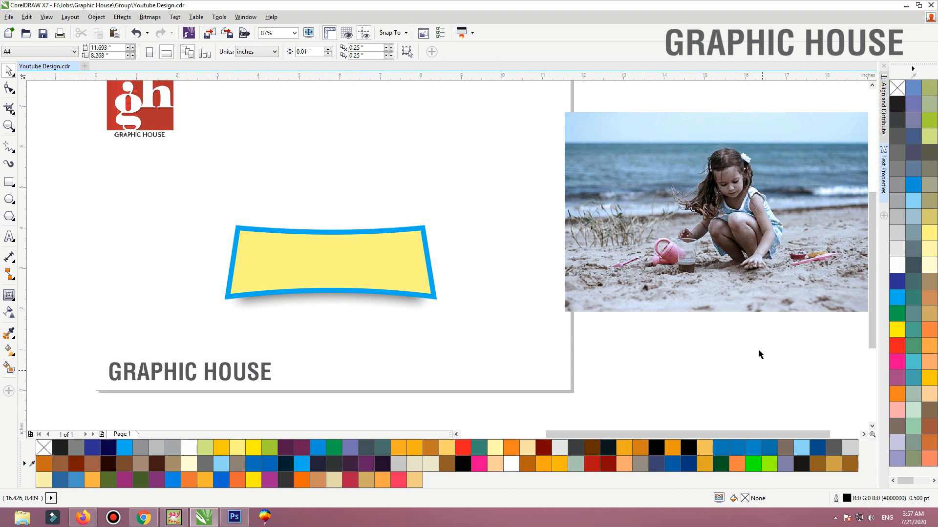
drag(742, 226, 363, 228)
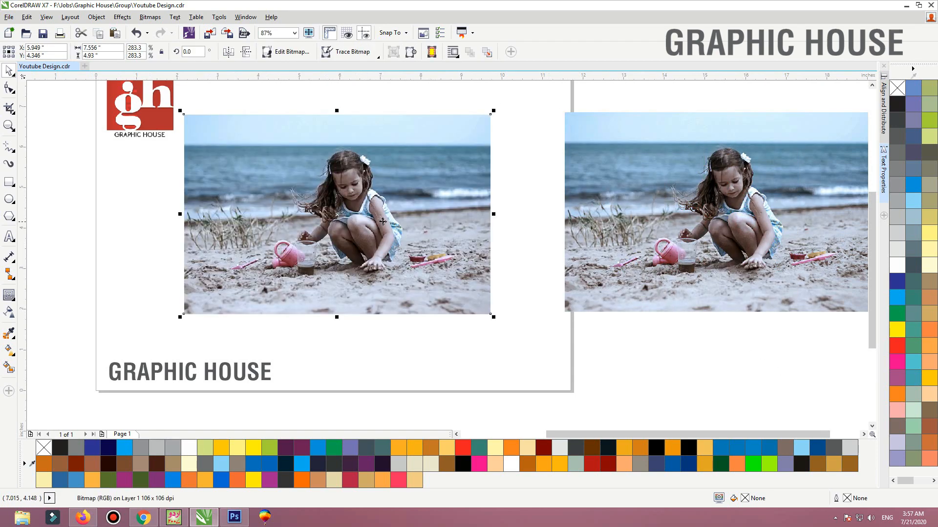
click(46, 17)
click(64, 46)
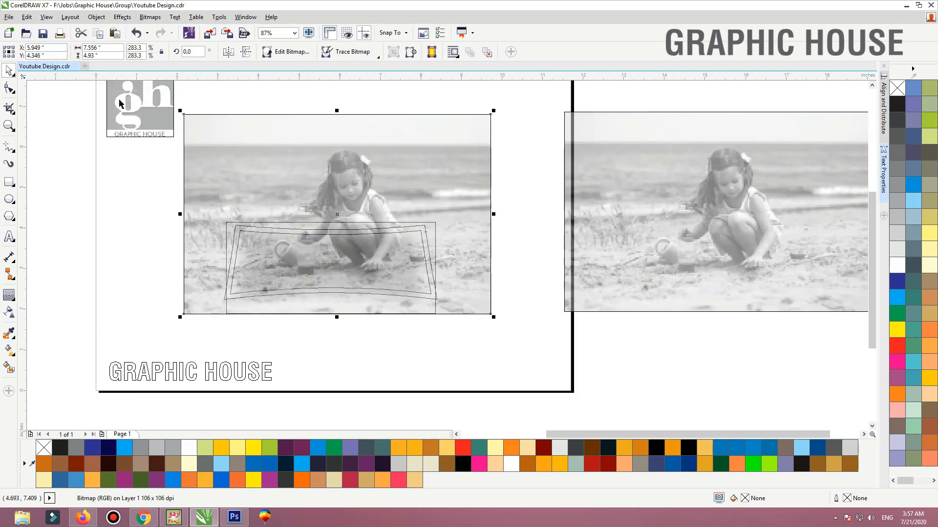
Scale the photo copy about its centre to roughly 7.04 inches wide and nudge it left over the frame outline
click(399, 126)
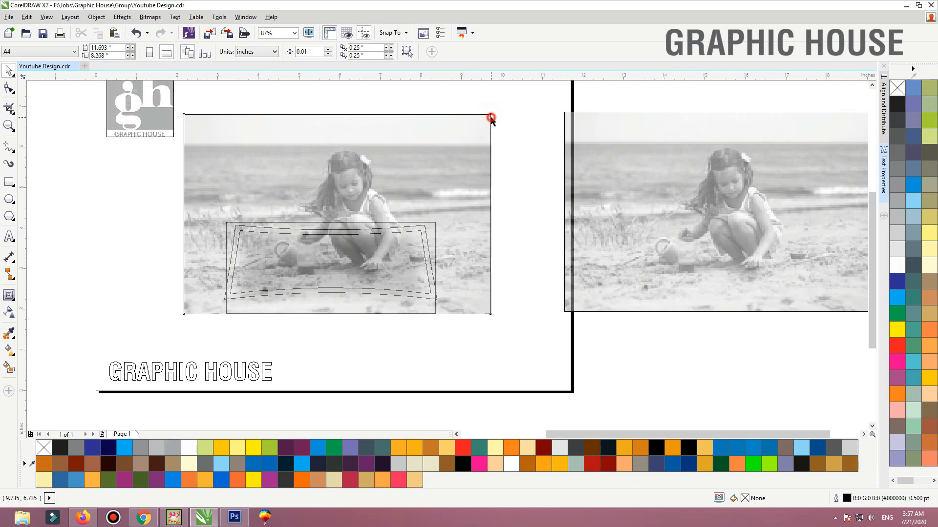
click(490, 116)
drag(494, 109, 483, 118)
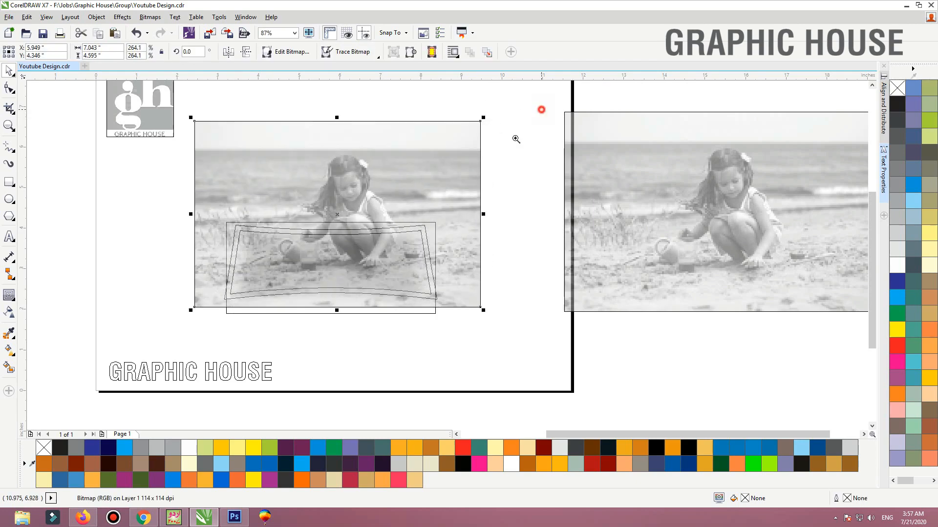
drag(550, 100, 87, 370)
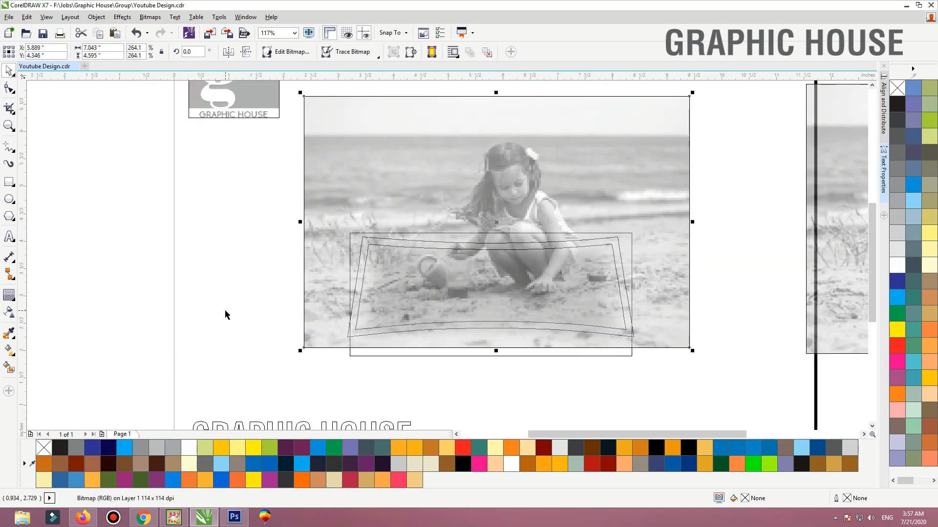
key(Left)
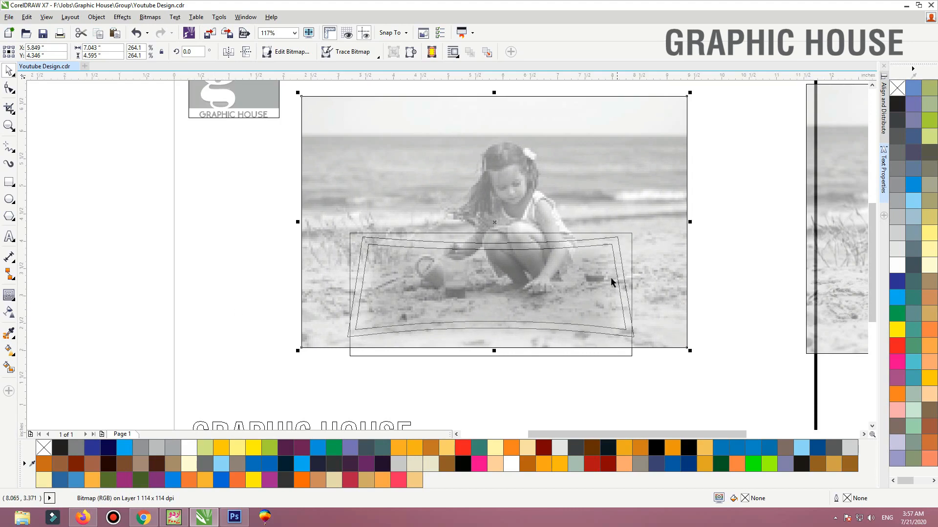
click(722, 229)
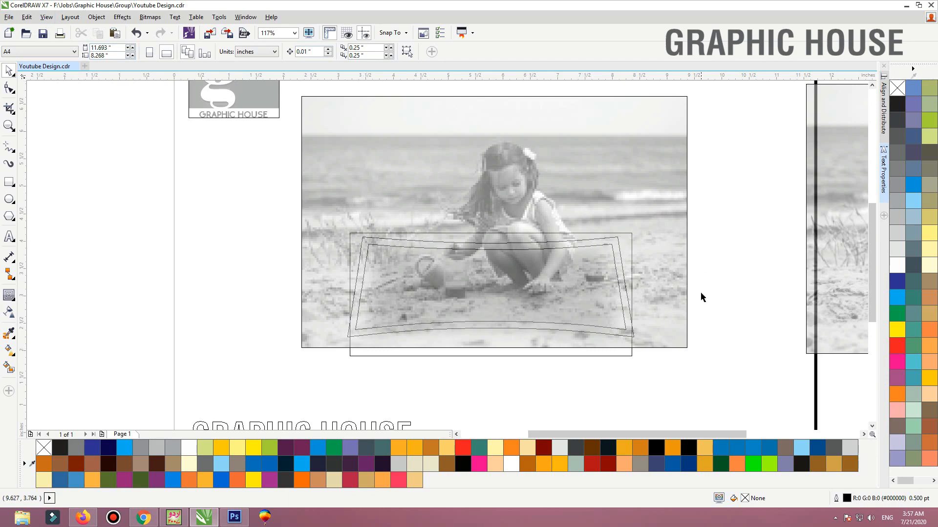
Restore the full-colour view and send the photo copy to the back, behind the frame
click(45, 18)
click(69, 90)
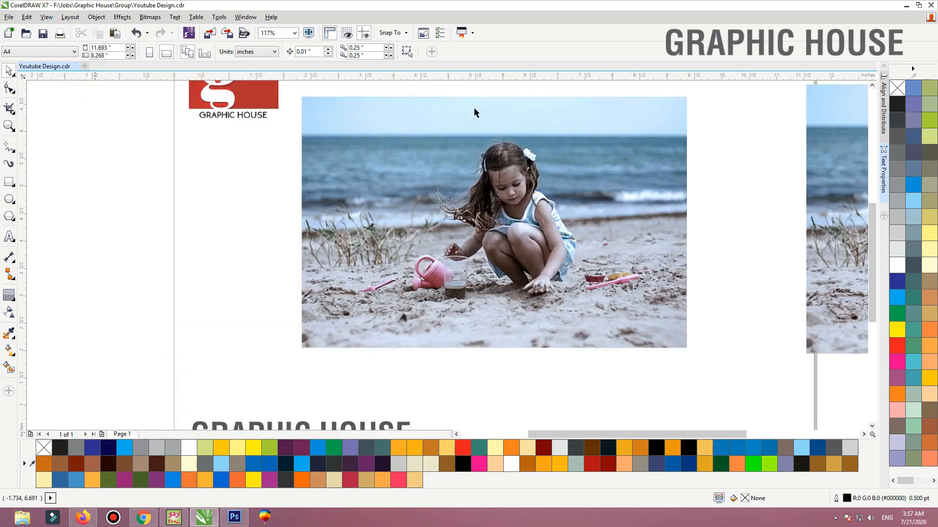
click(534, 117)
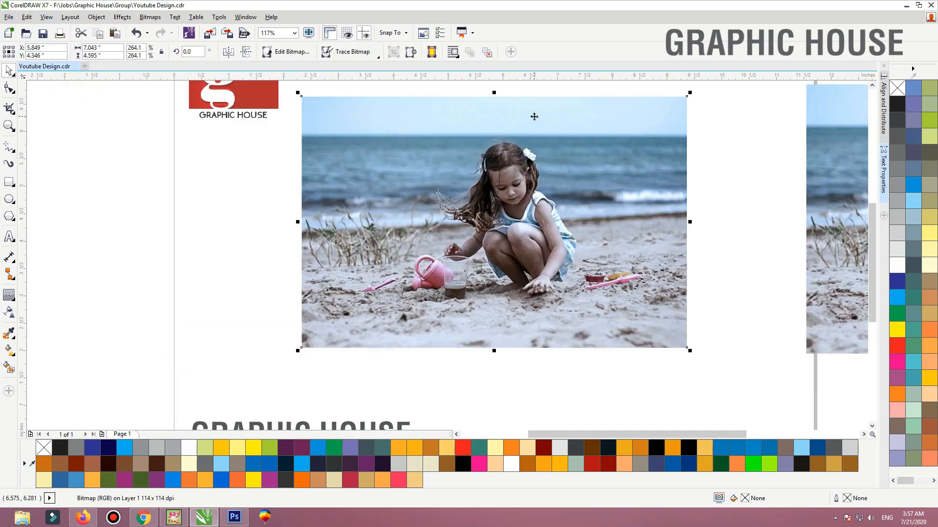
key(shift+Page_Down)
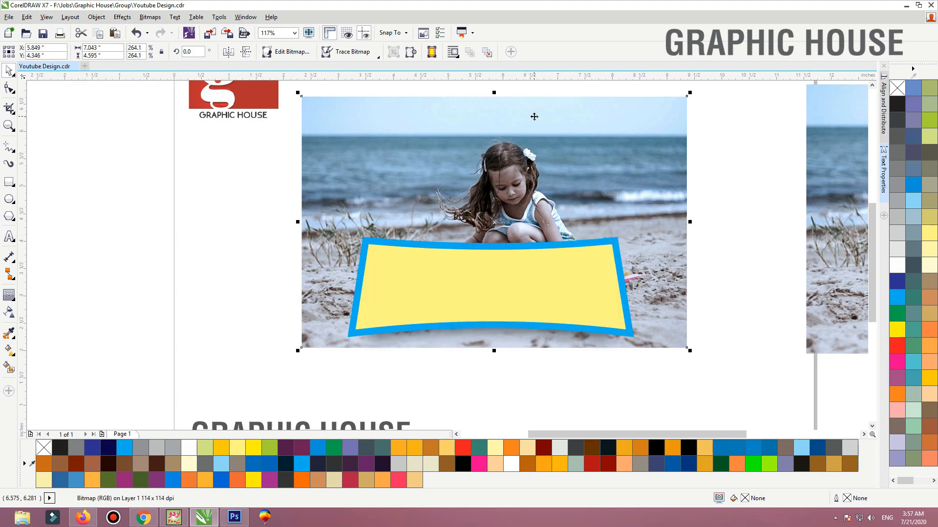
right_click(543, 112)
click(435, 299)
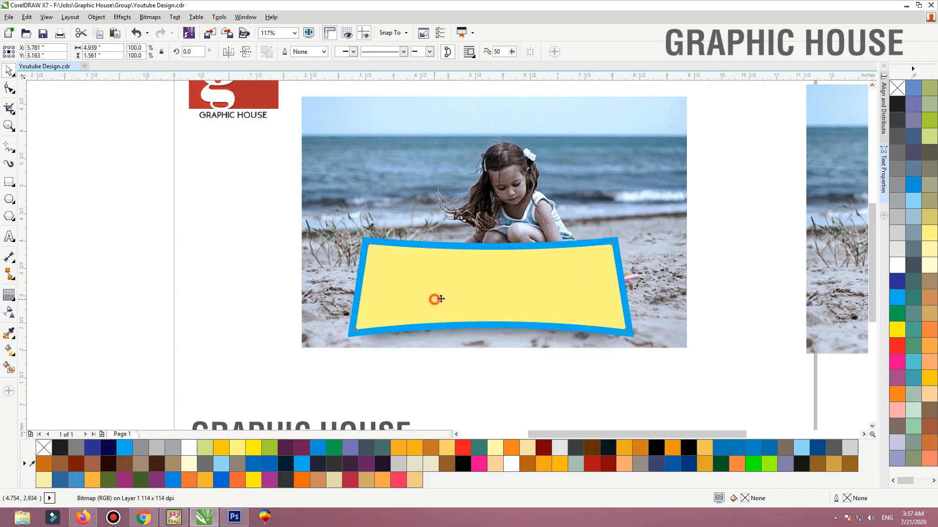
drag(435, 299, 478, 291)
key(ctrl+z)
PowerClip the photo copy inside the yellow inner shape of the frame
drag(728, 491, 608, 123)
right_click(608, 123)
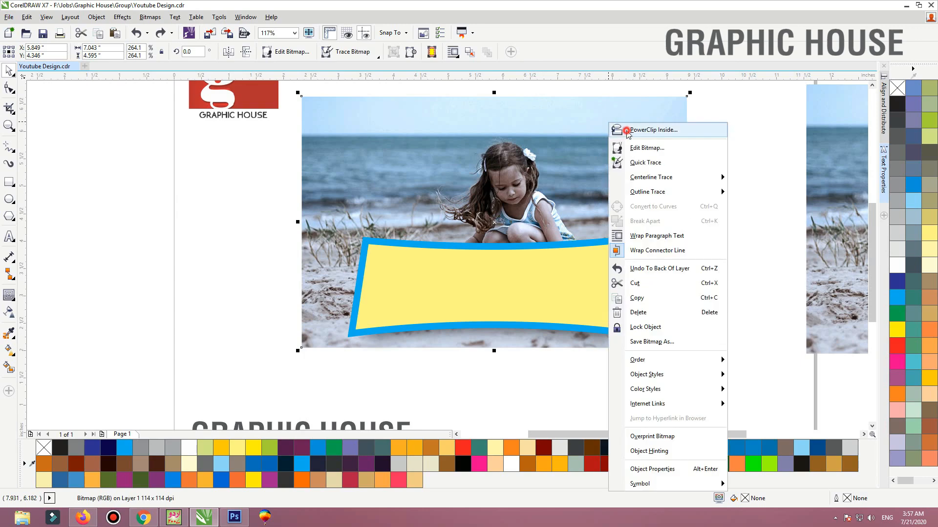
click(623, 128)
click(561, 255)
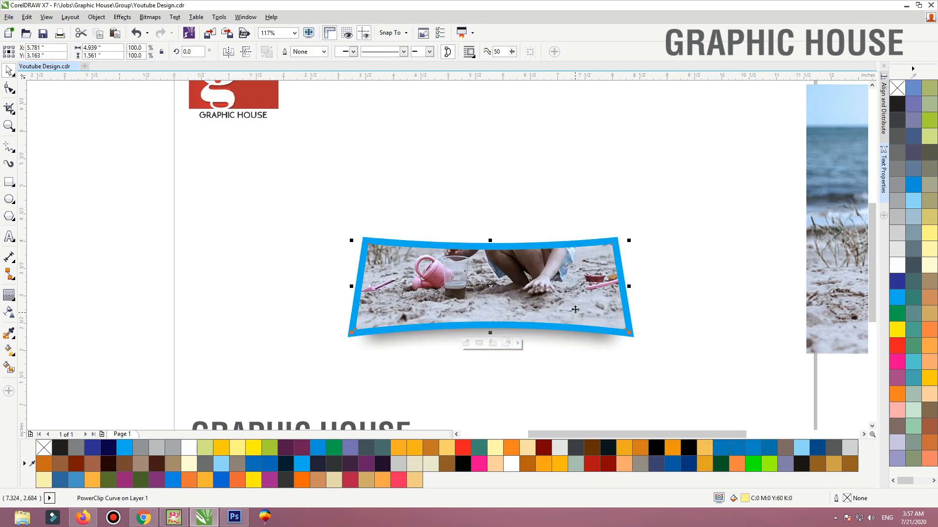
Move the original beach photo farther away from the page
scroll(331, 244, down, 3)
scroll(808, 350, right, 3)
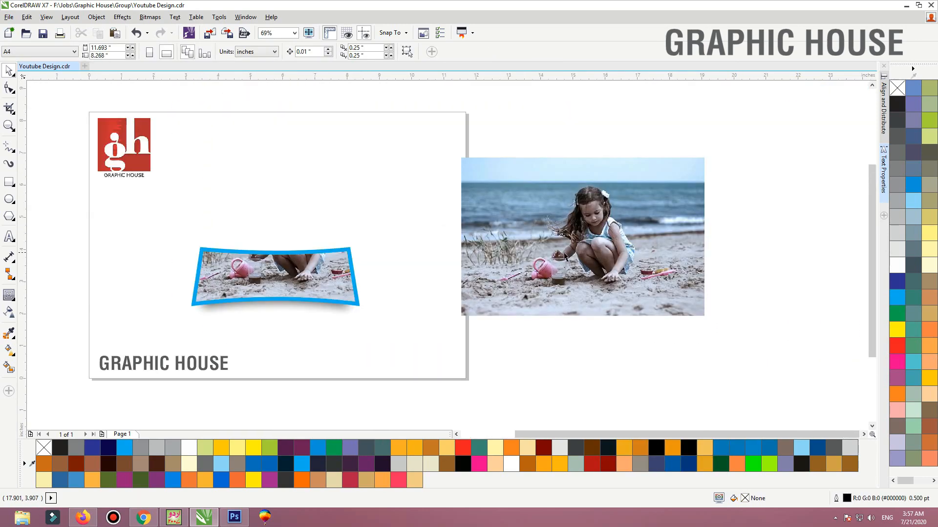
drag(587, 250, 745, 243)
Draw a rectangle about 8.25 by 4.73 inches, fill it with 60% black and position it behind the frame
click(9, 181)
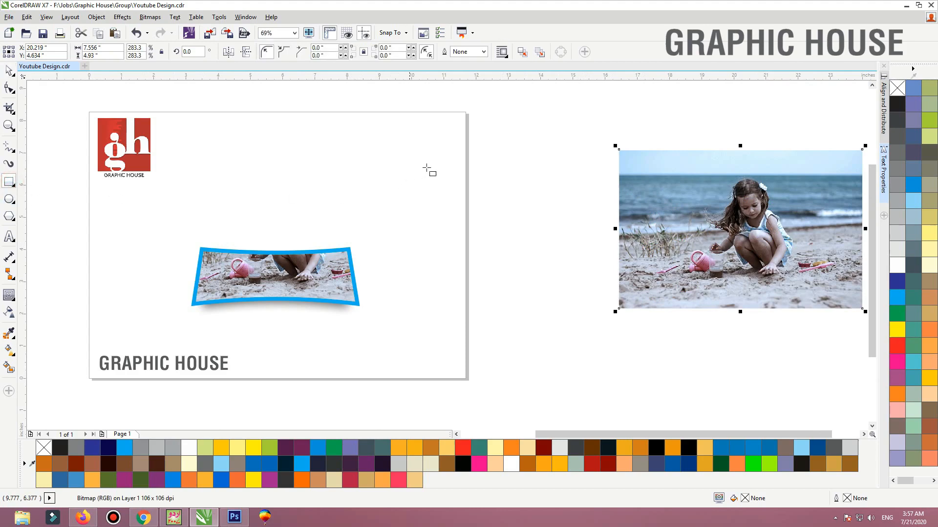
drag(437, 182, 153, 330)
drag(164, 335, 171, 333)
click(897, 168)
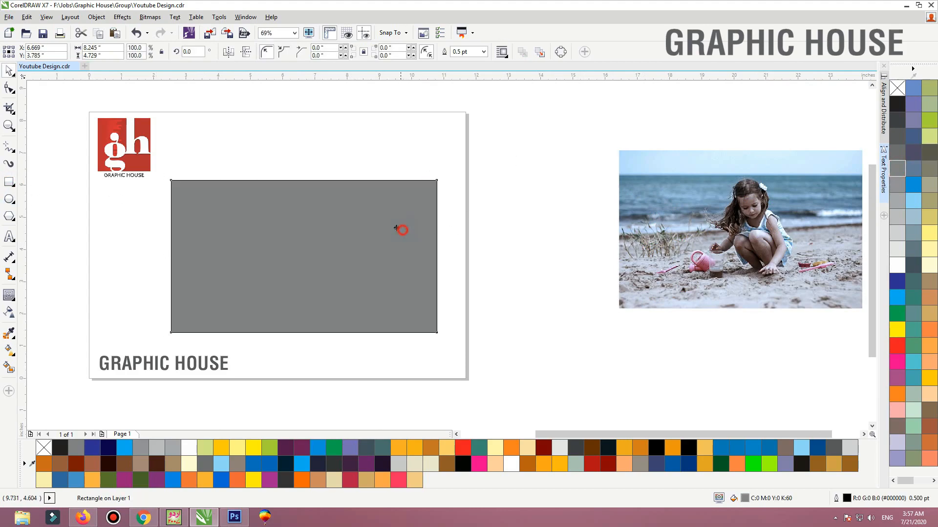
drag(401, 230, 383, 225)
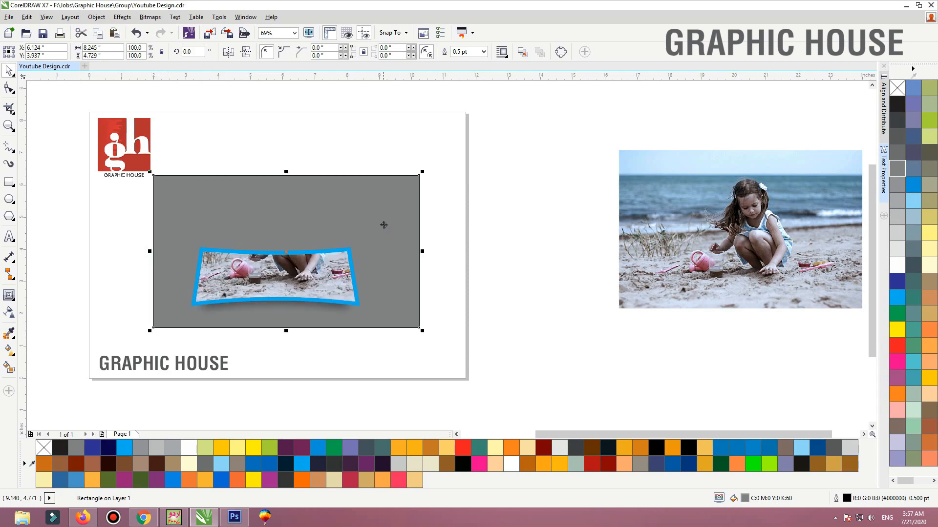
Remove the gray rectangle's outline and raise its upper edge, making it about 4.97 inches tall
scroll(402, 247, up, 3)
scroll(402, 247, down, 3)
right_click(897, 91)
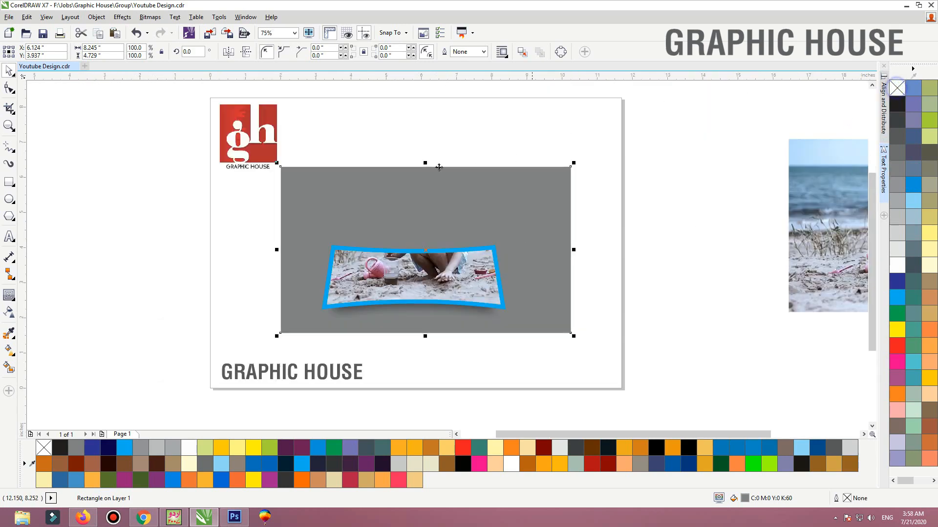
drag(424, 163, 424, 154)
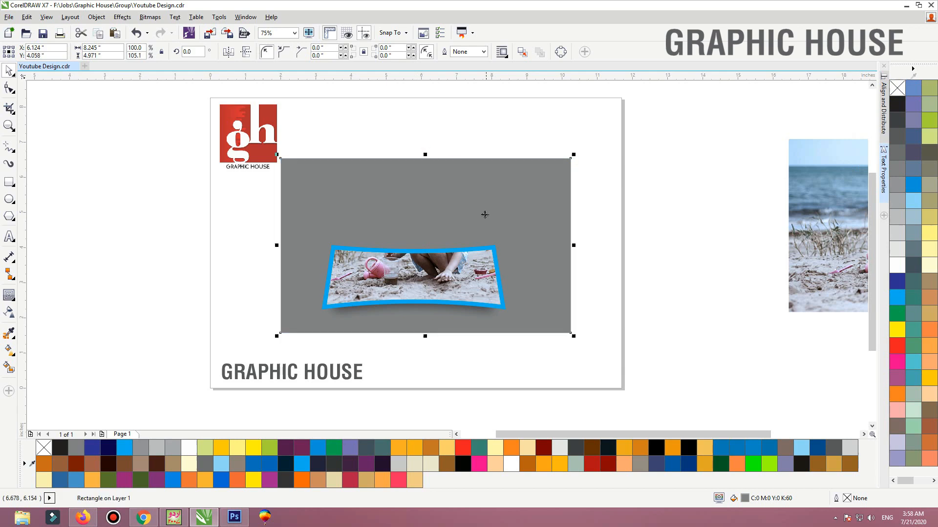
Group the frame, clipped photo and shadow, and centre the group horizontally on the gray rectangle
drag(670, 207, 218, 341)
key(ctrl+g)
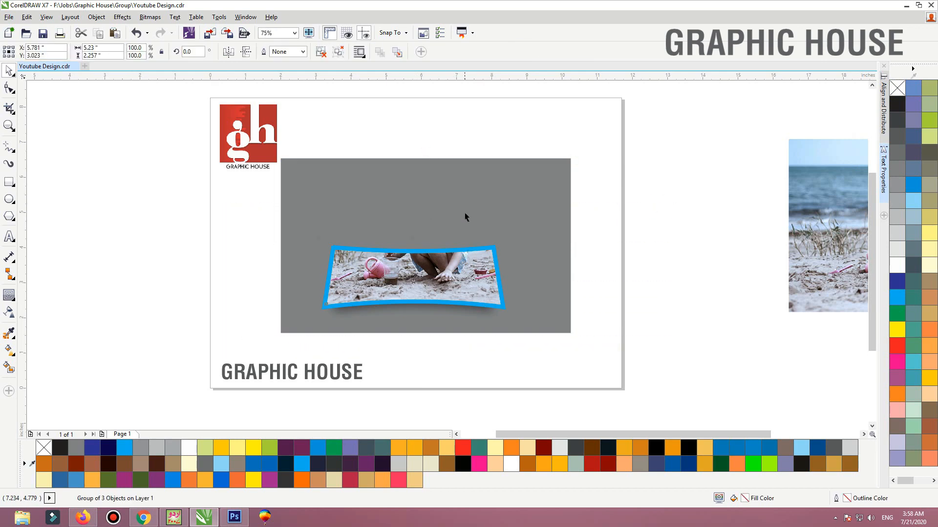
shift+click(465, 204)
key(c)
click(708, 230)
Move the frame group slightly upward on the gray rectangle, to a vertical position of about 3.16 inches
drag(676, 109, 203, 337)
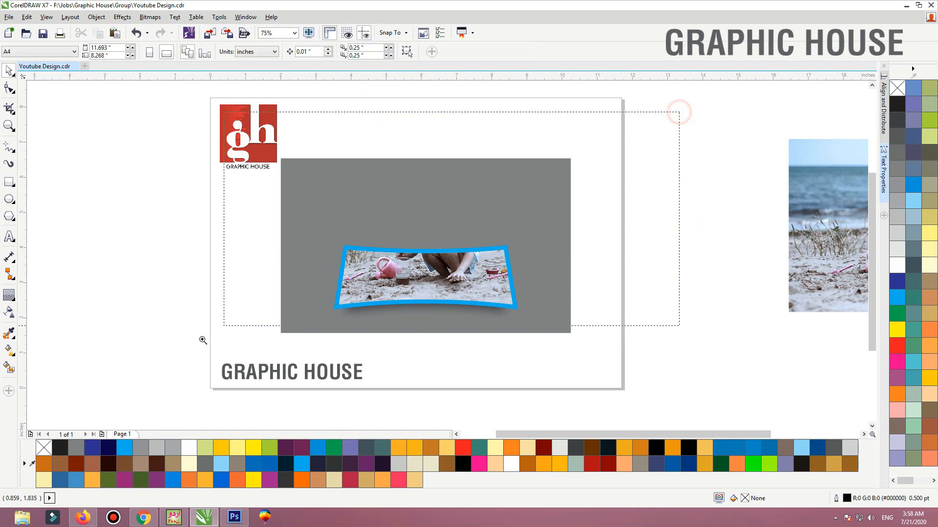
scroll(418, 191, up, 2)
click(428, 311)
drag(427, 305, 428, 304)
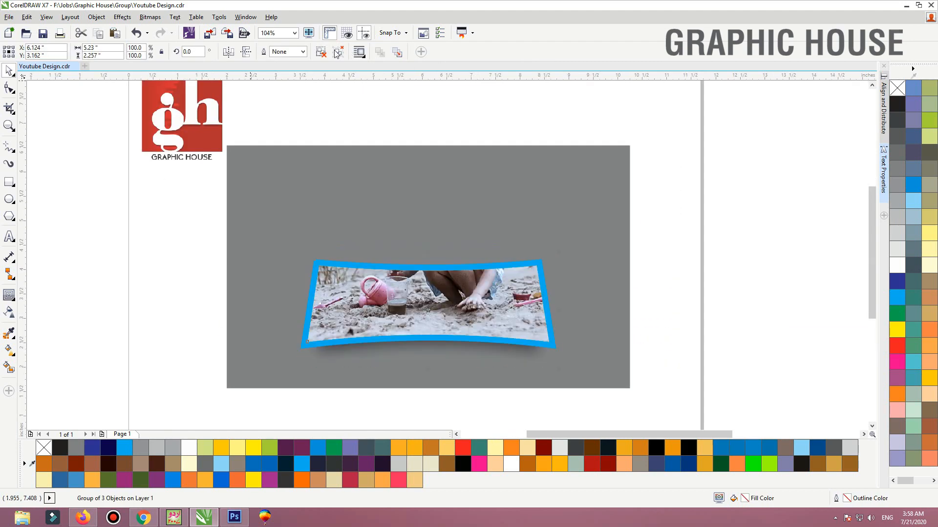
key(ctrl+z)
Stretch the gray rectangle slightly taller about its centre and give it an elliptical fountain fill from a white centre to gray edges
click(394, 222)
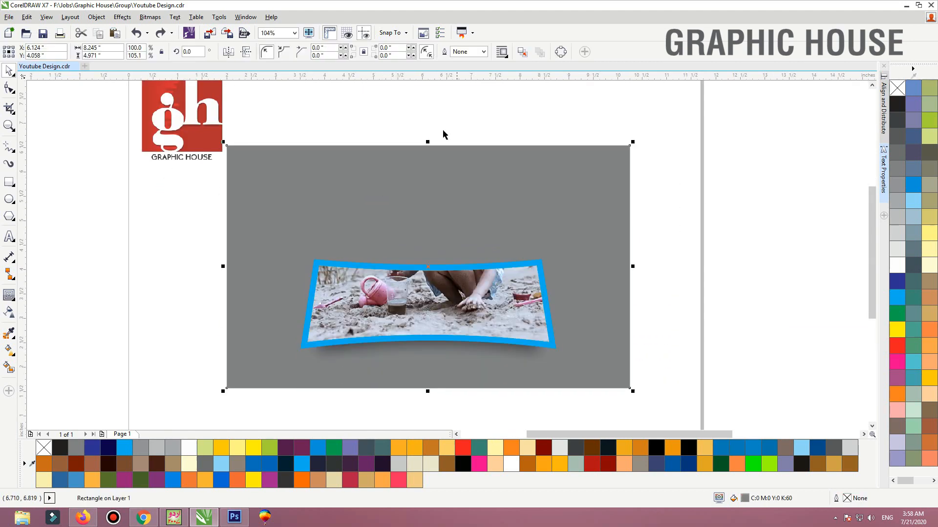
drag(428, 141, 438, 370)
key(g)
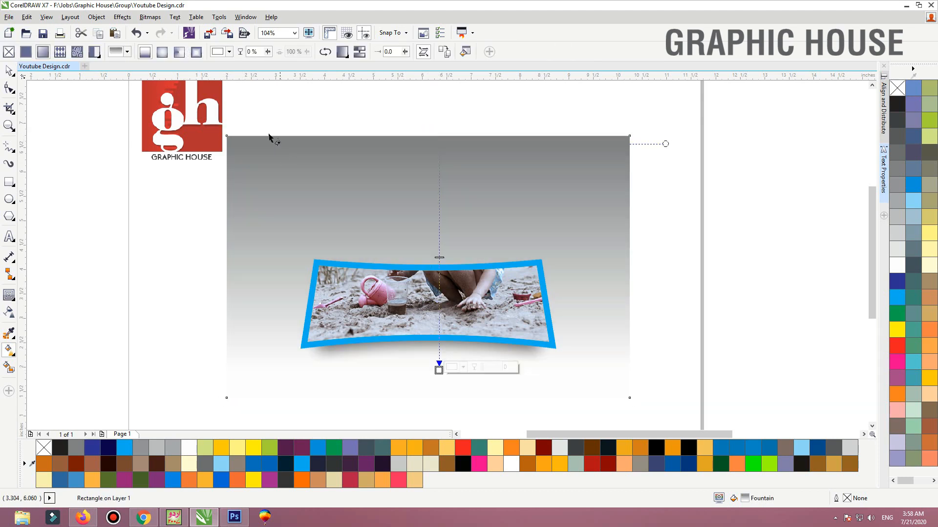
click(179, 52)
click(161, 52)
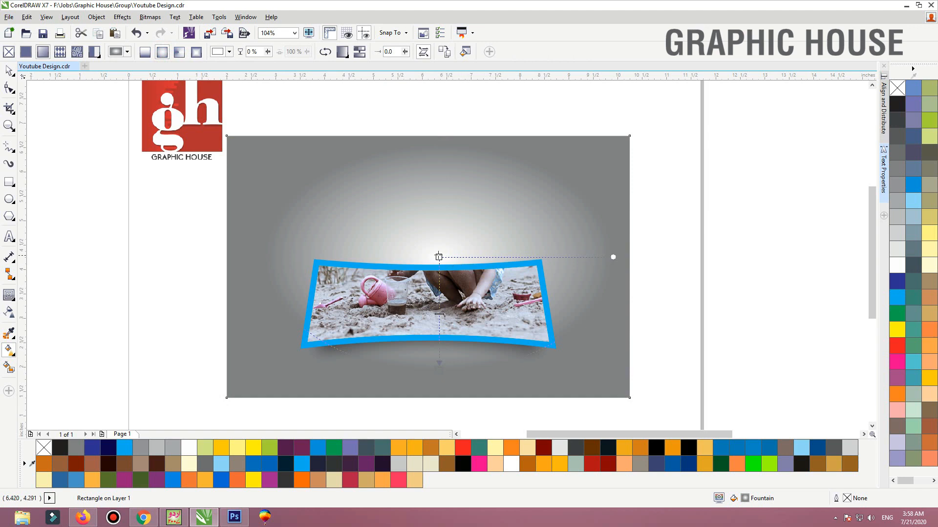
Move the centre of the gray background's elliptical fountain fill up above the frame and widen the light area
drag(438, 256, 436, 207)
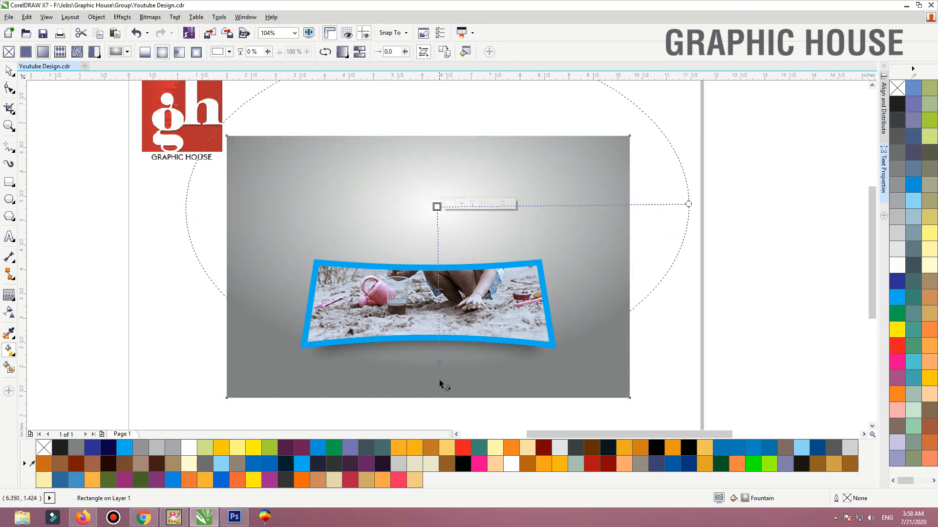
key(space)
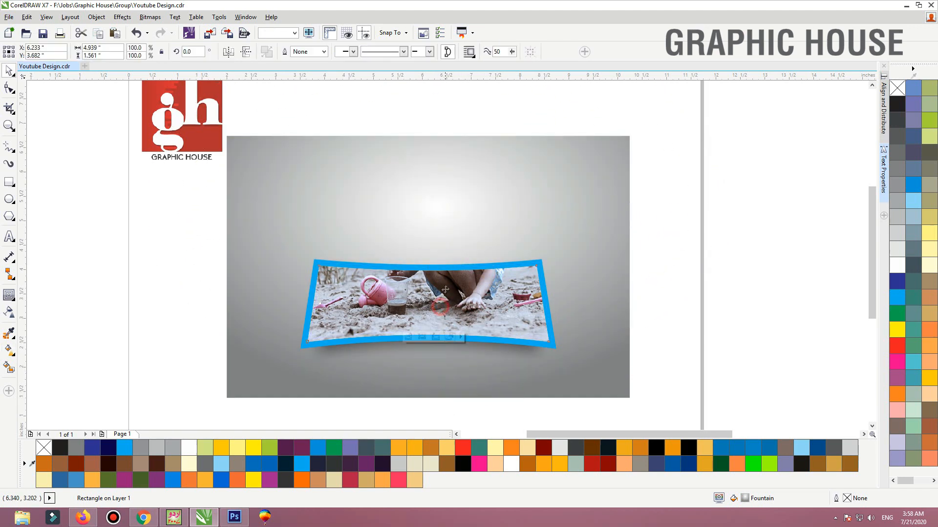
Change the curved blue frame's fill to white
click(461, 304)
click(700, 255)
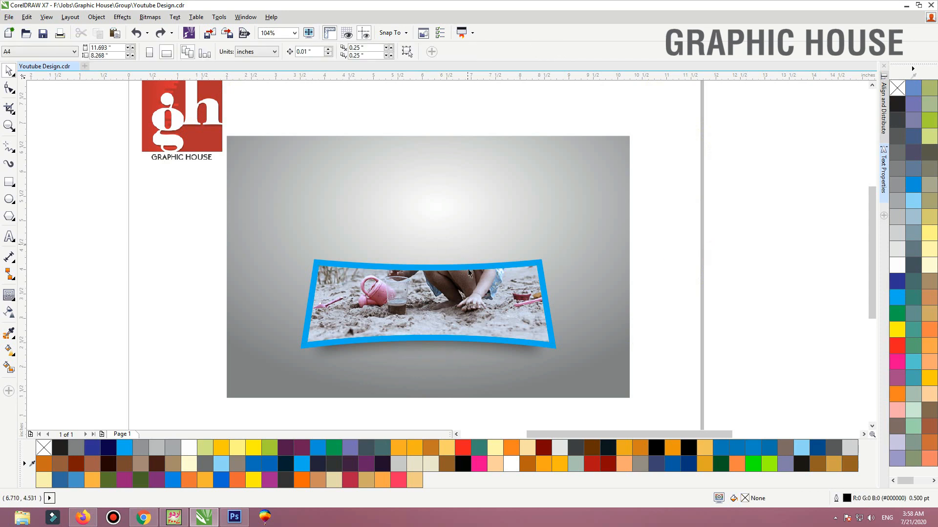
click(536, 263)
click(896, 265)
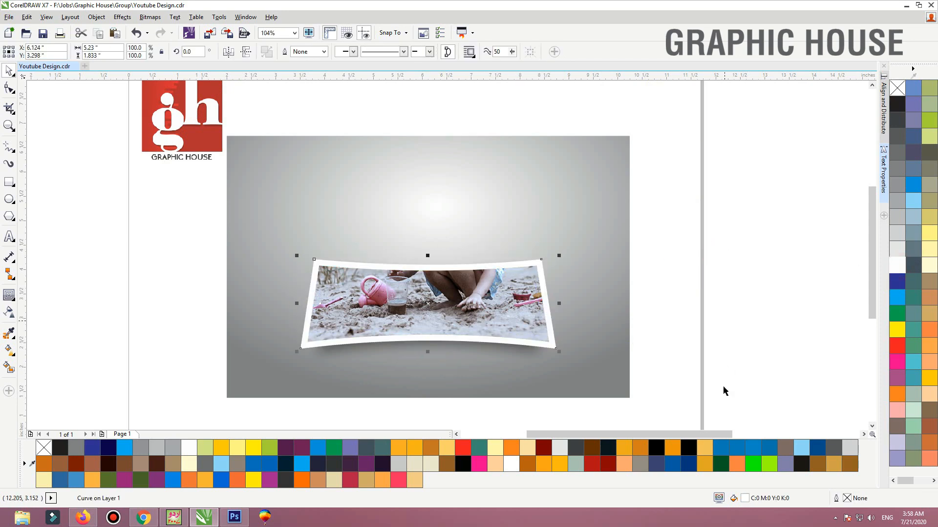
Place a copy of the full beach photo from the PowerClip frame in front of it, aligned with the clipped picture
click(456, 308)
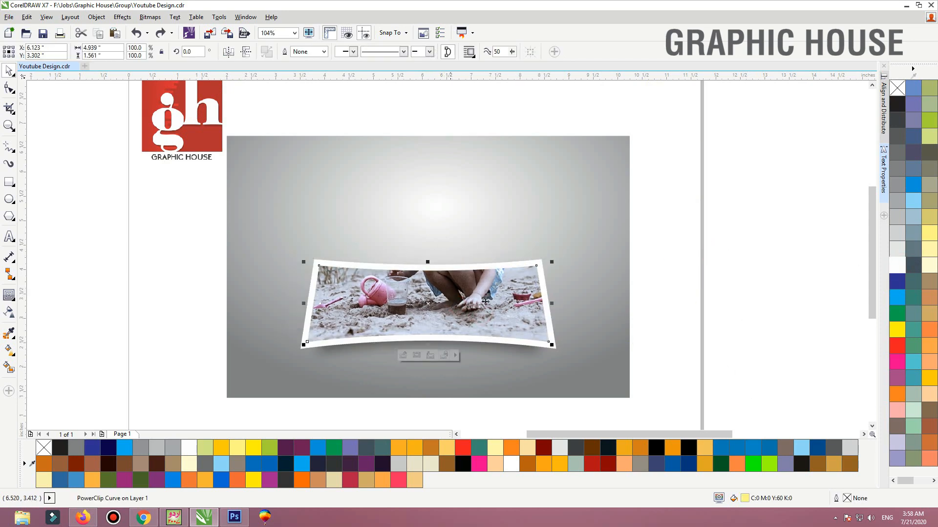
click(425, 298)
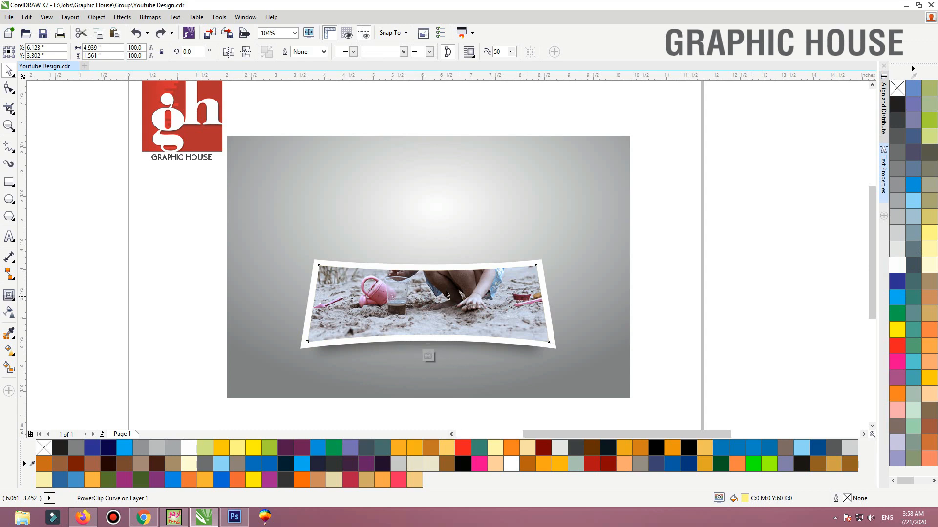
double_click(446, 294)
click(464, 276)
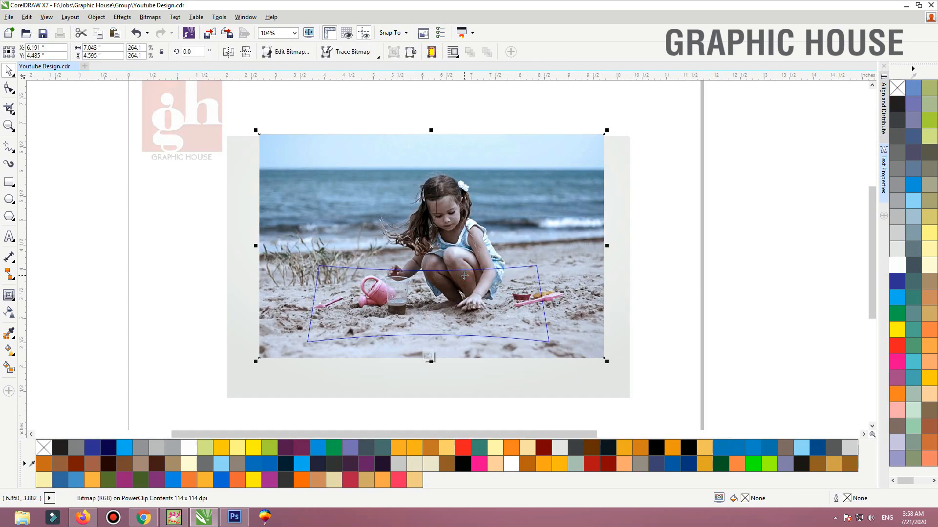
click(652, 270)
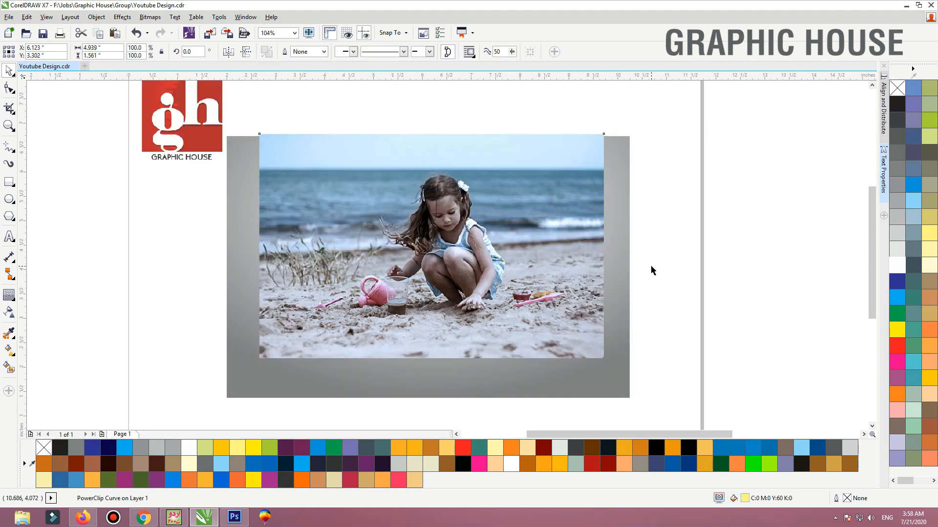
key(ctrl+z)
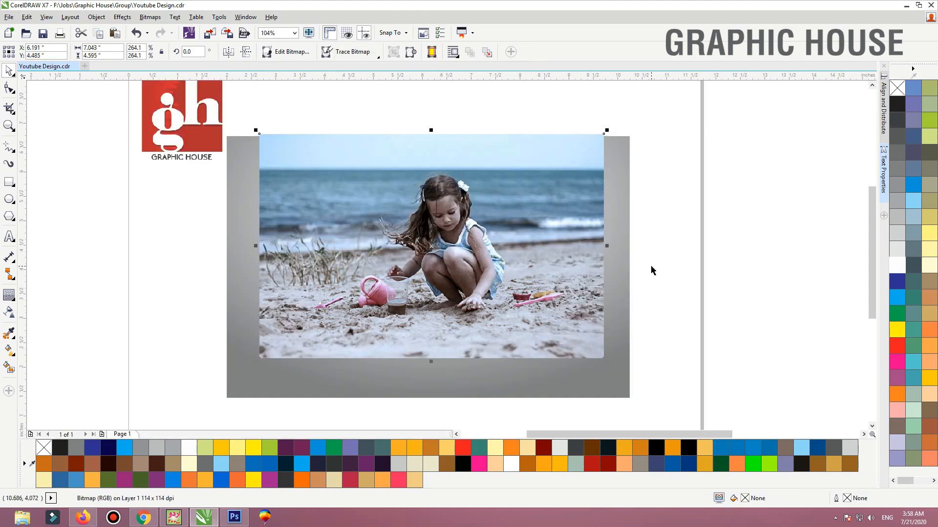
Crop the photo copy with the Shape tool to about 3.85 by 3.96 inches around the girl, keeping it aligned with the clipped photo
key(F10)
drag(607, 286, 516, 327)
drag(276, 169, 303, 100)
drag(258, 328, 326, 326)
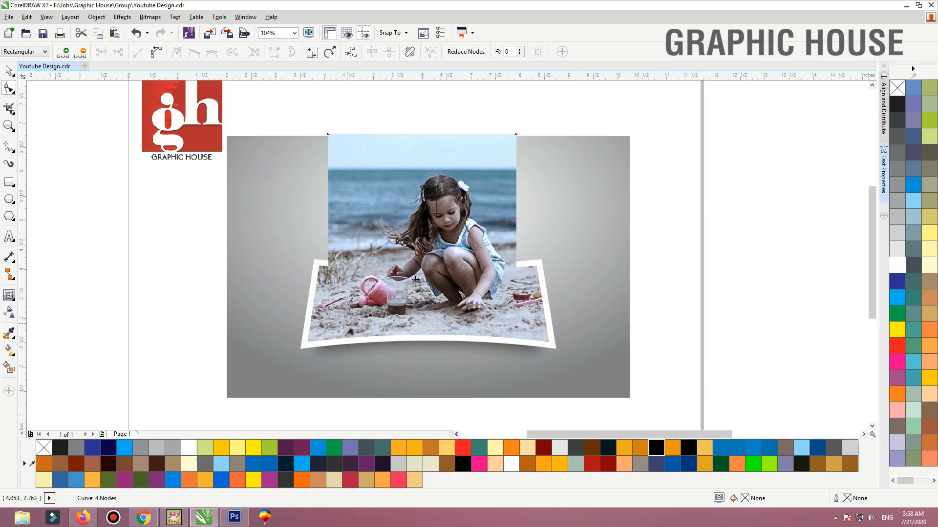
key(space)
drag(452, 263, 338, 186)
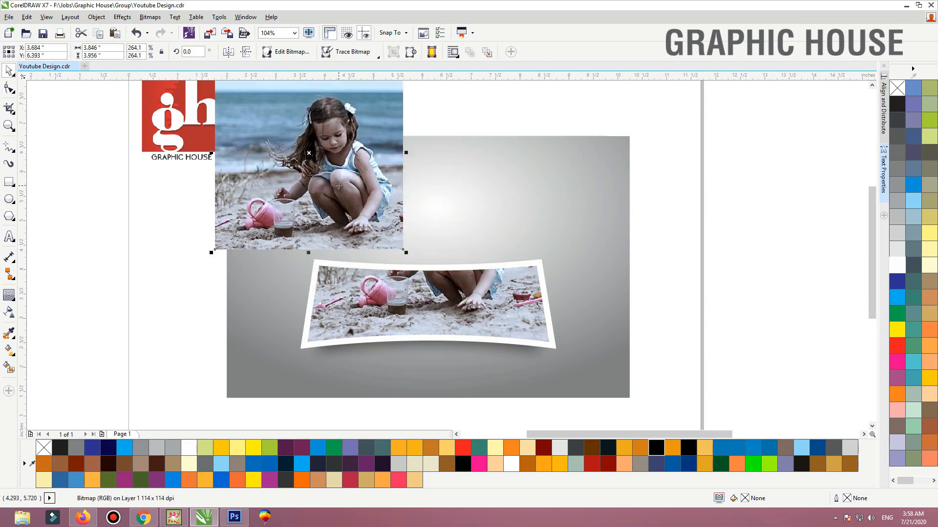
key(ctrl+z)
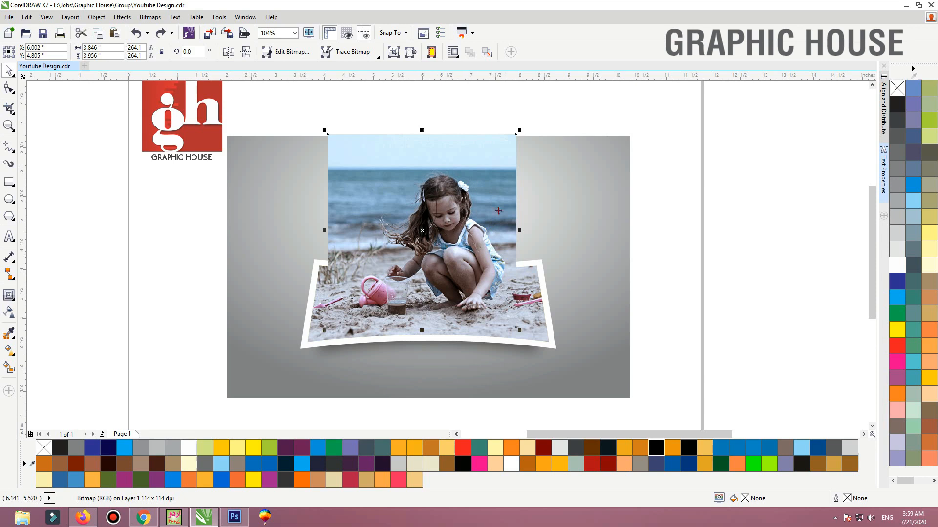
Start a Bézier outline at the cropped photo's right edge along the frame's upper border and trace the lower back of the girl's dress
click(725, 198)
key(F2)
drag(638, 105, 262, 307)
click(14, 152)
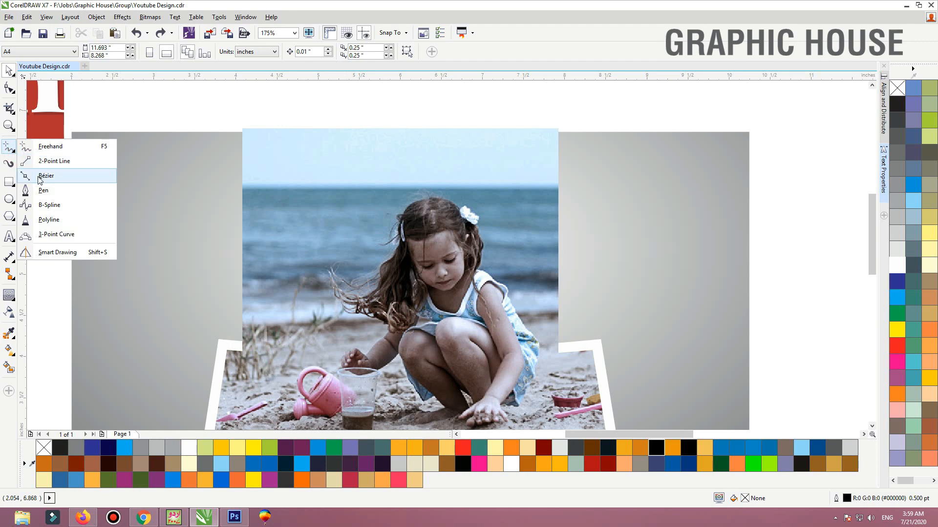
click(39, 177)
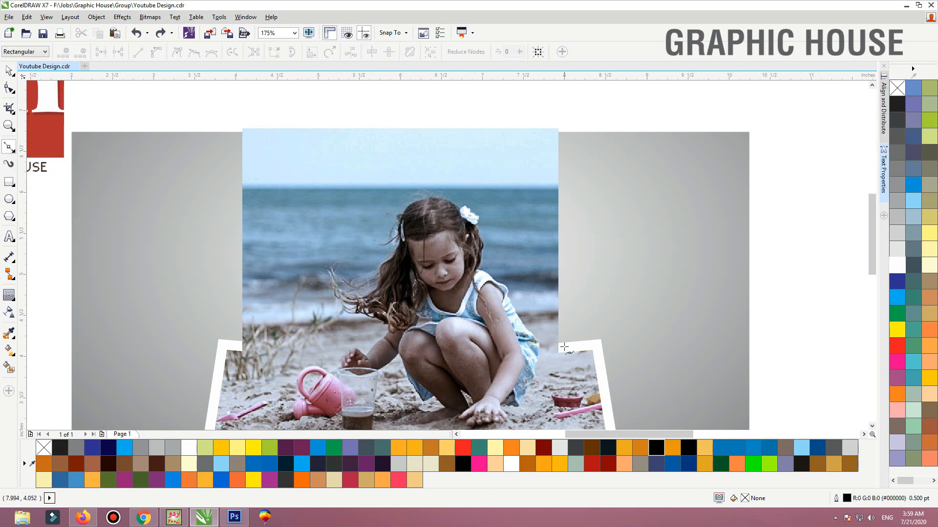
drag(548, 352, 535, 353)
click(537, 344)
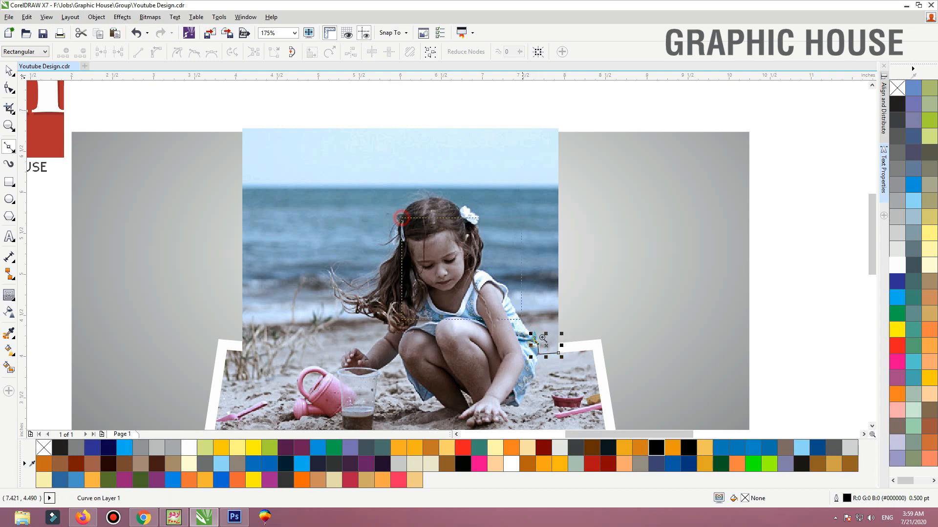
scroll(528, 333, up, 2)
click(540, 336)
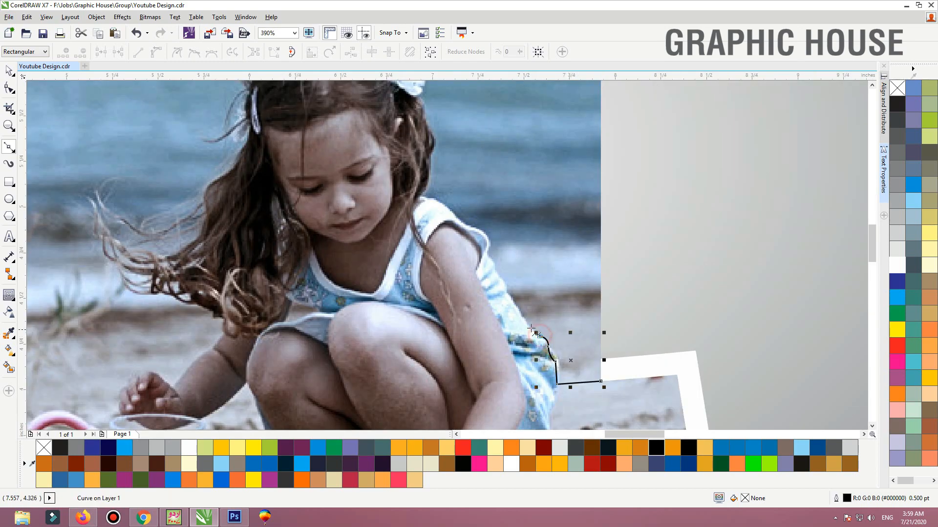
Continue the Bézier outline up the back of the girl's dress to just below the shoulder strap
click(531, 329)
click(526, 322)
click(519, 314)
click(513, 301)
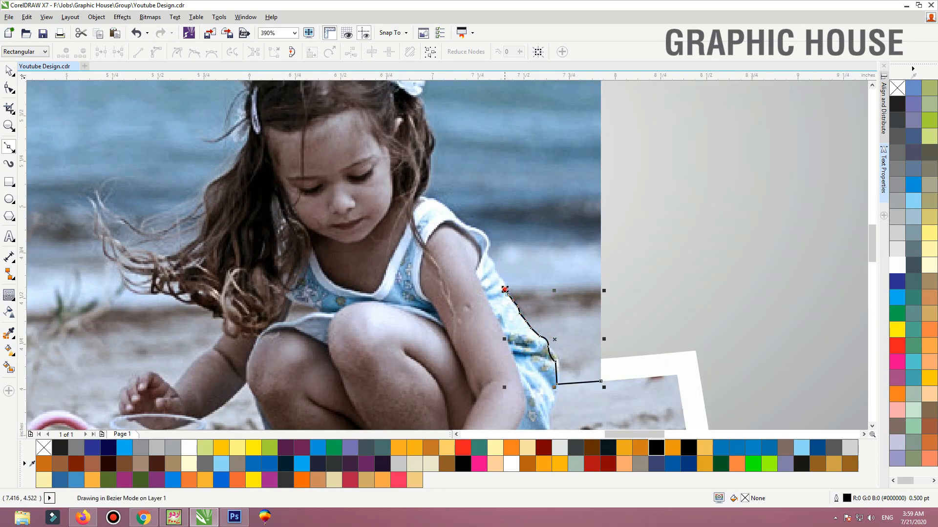
click(507, 293)
click(502, 275)
click(491, 261)
Trace the Bézier outline around the girl's shoulder strap to where her hair meets the neck
click(488, 244)
click(482, 232)
double_click(474, 228)
click(461, 222)
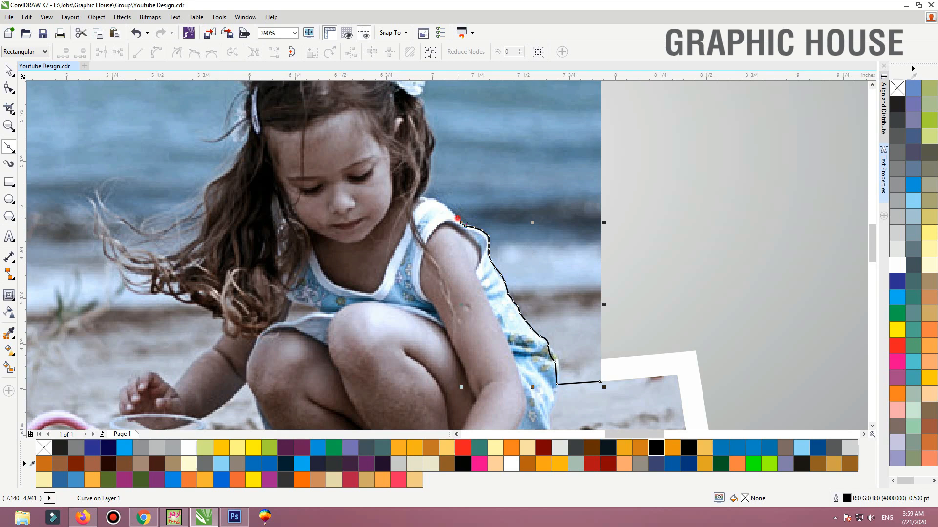
click(446, 205)
click(431, 197)
click(419, 195)
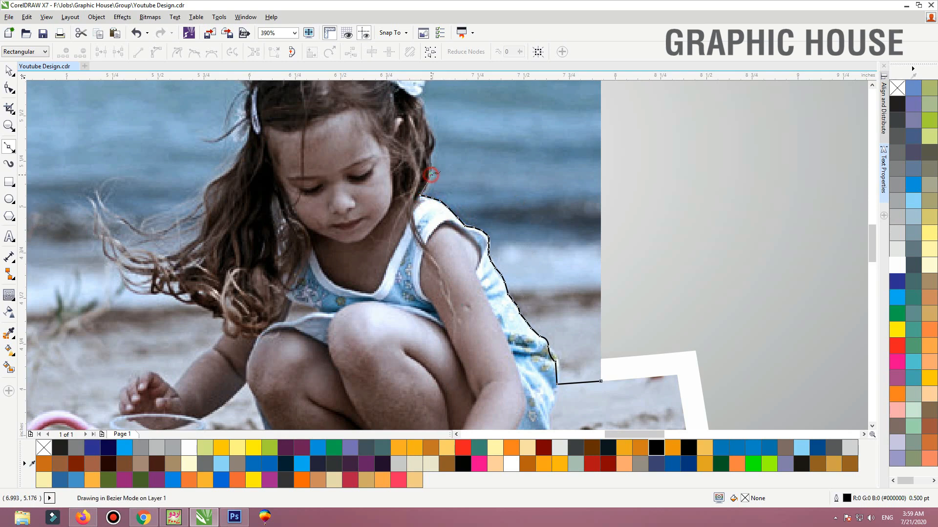
Extend the Bézier outline up the right edge of the girl's hair and around the white hair flower
scroll(430, 161, down, 3)
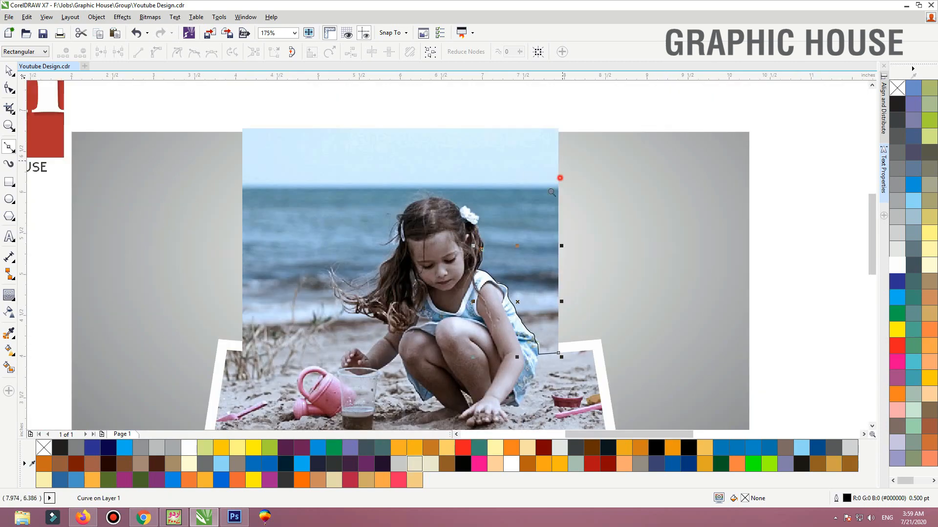
scroll(520, 215, up, 4)
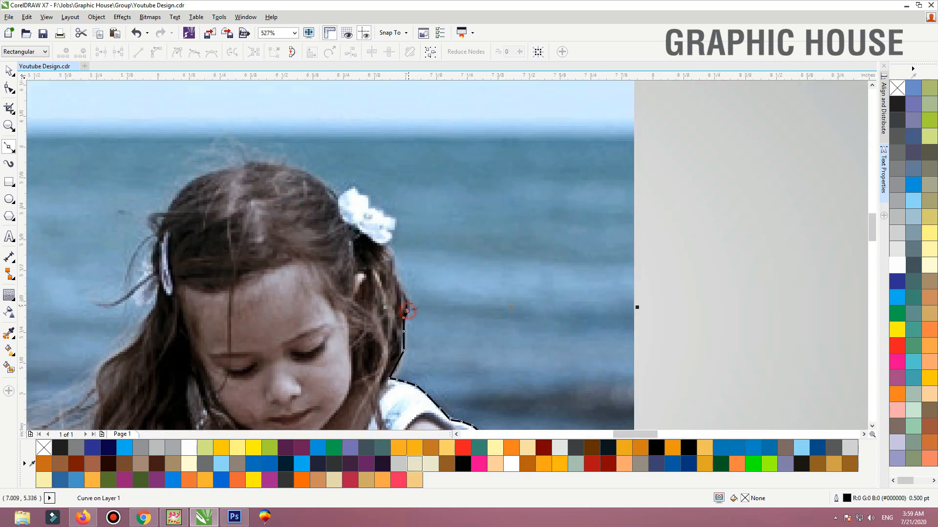
click(397, 280)
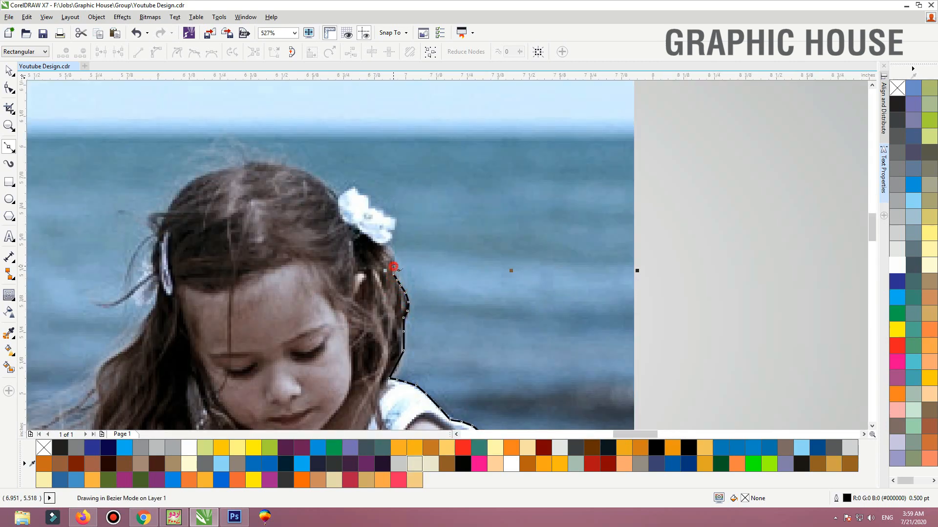
click(393, 256)
click(387, 242)
click(392, 234)
click(393, 216)
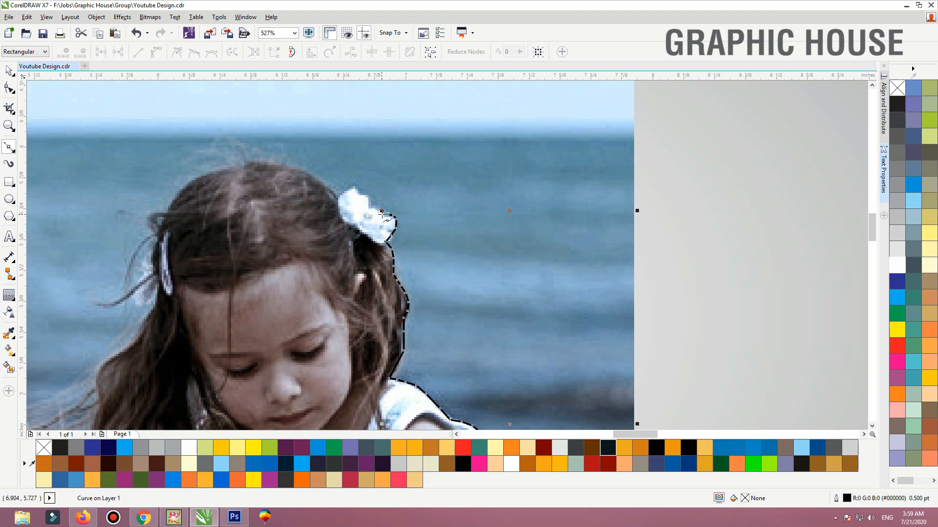
click(367, 197)
click(357, 187)
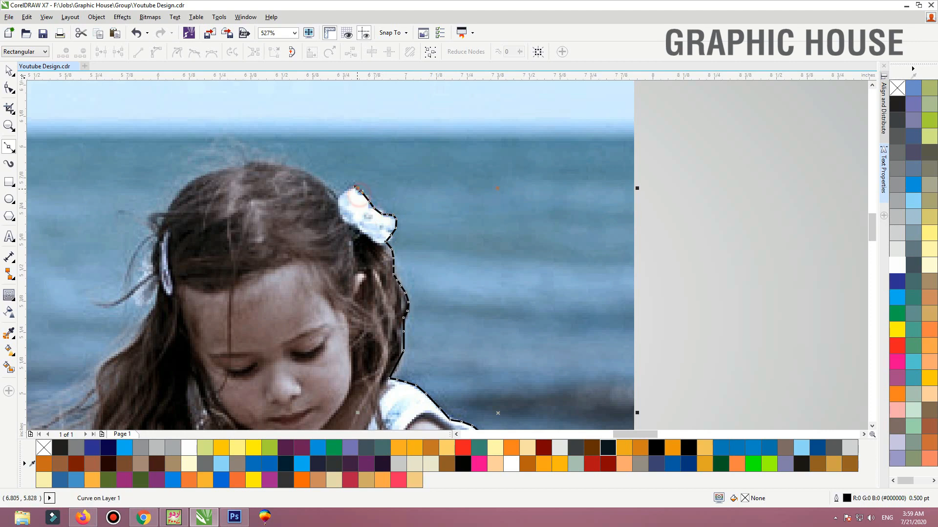
Trace the Bézier outline over the top of the girl's head from the white flower to the left side
click(332, 194)
click(321, 184)
click(303, 168)
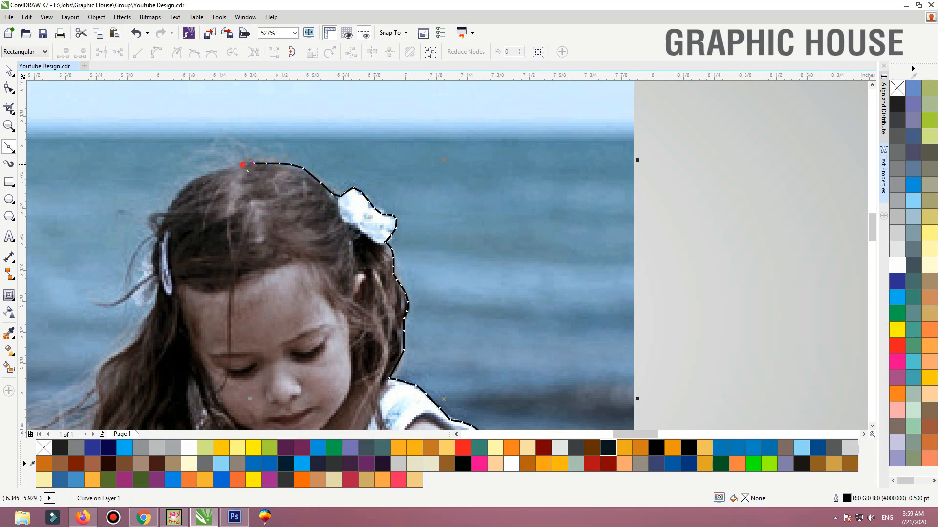
click(243, 164)
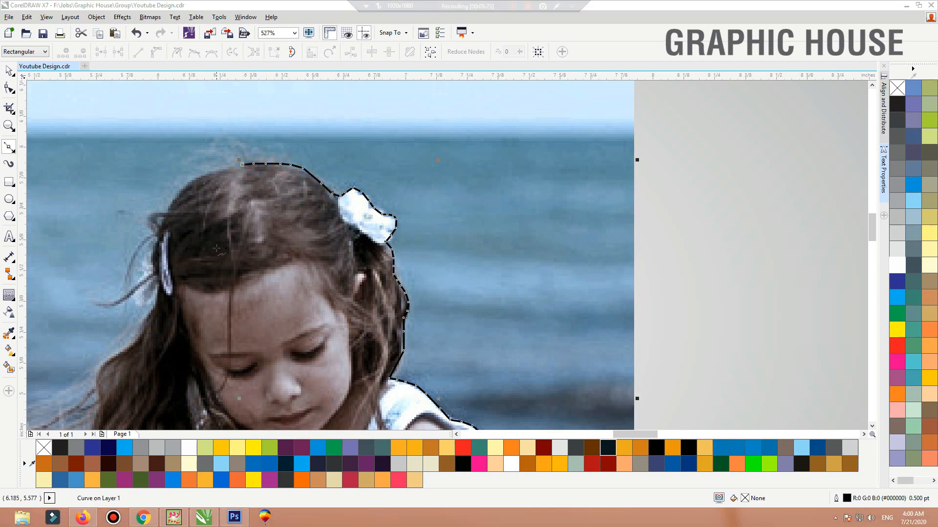
click(232, 165)
click(215, 169)
click(204, 174)
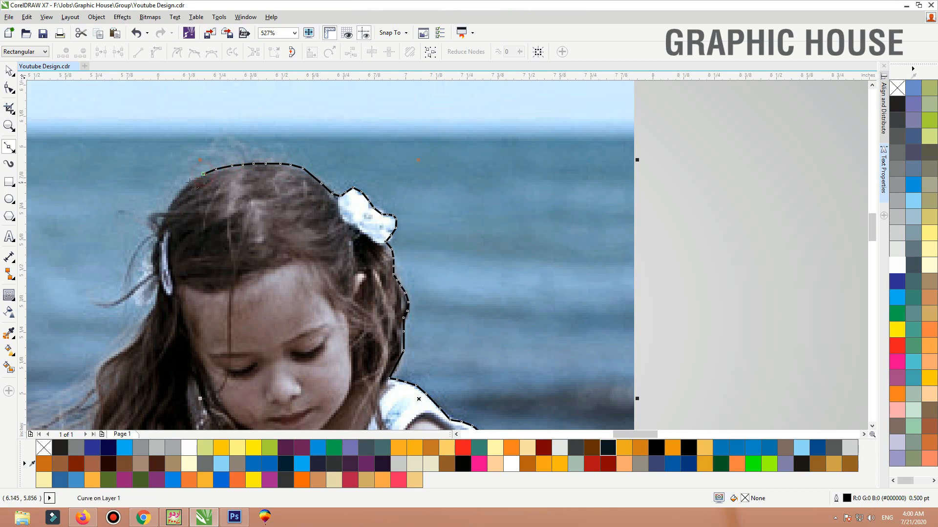
click(188, 182)
click(173, 195)
click(163, 211)
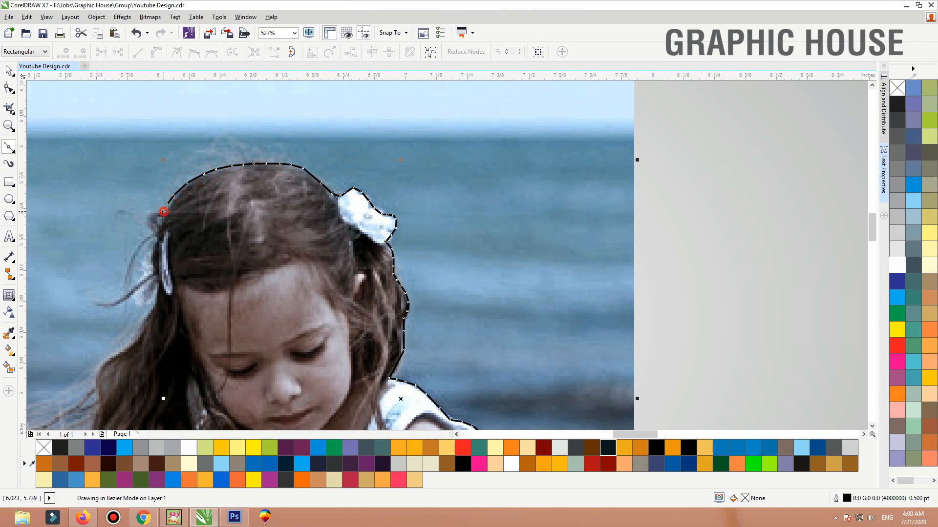
Continue the Bézier outline around the white ornament on the left side of the girl's head and down her hair
click(154, 215)
click(149, 223)
click(156, 243)
click(153, 255)
click(145, 265)
click(135, 288)
click(141, 301)
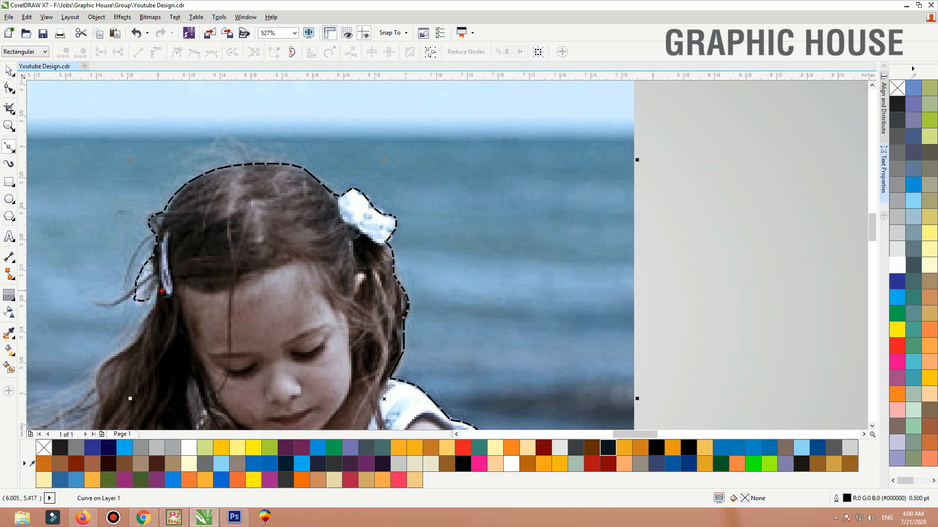
click(161, 290)
click(155, 304)
click(145, 315)
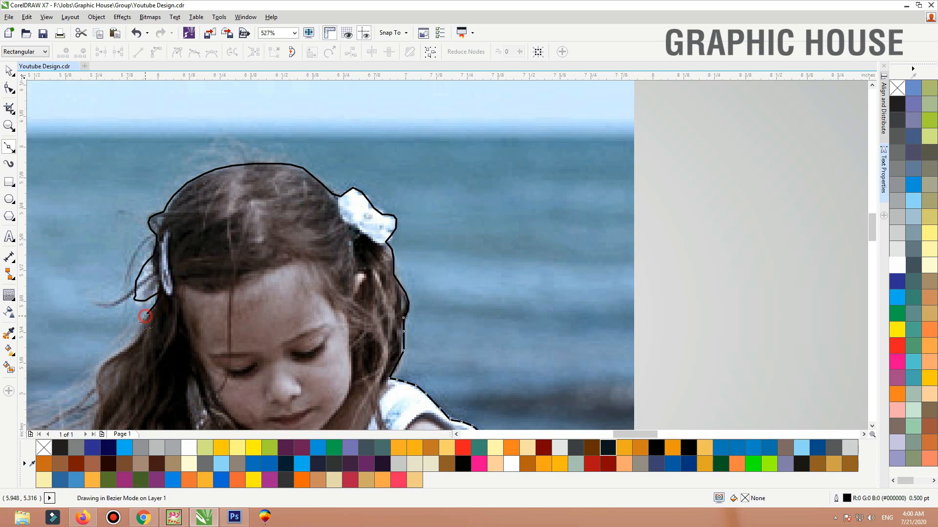
click(143, 328)
Extend the Bézier outline down the left edge of the girl's hair and out along the top of the windblown strands
scroll(373, 189, down, 5)
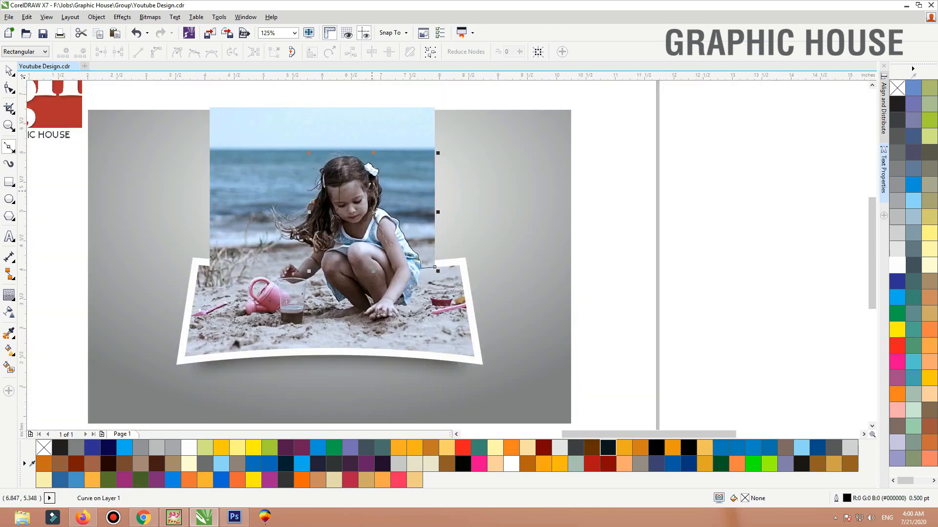
scroll(232, 268, up, 4)
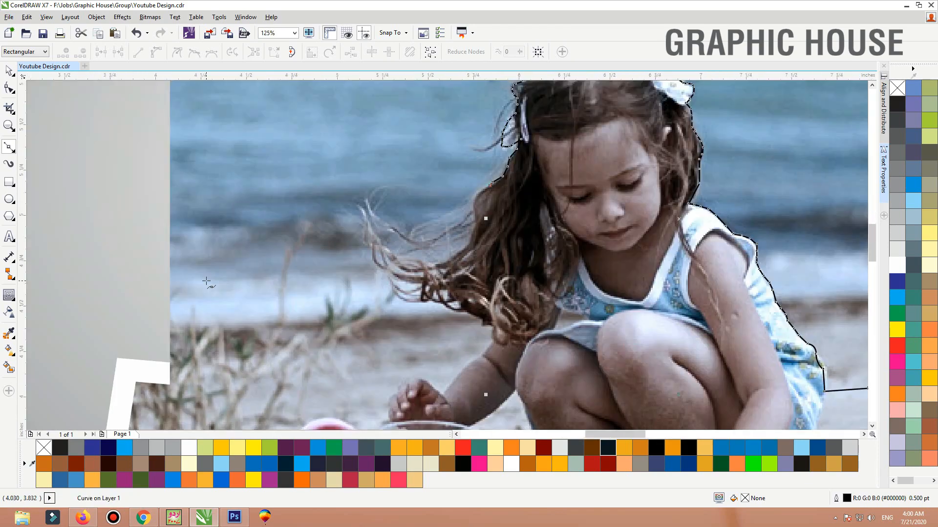
click(481, 190)
click(475, 197)
click(474, 209)
click(474, 224)
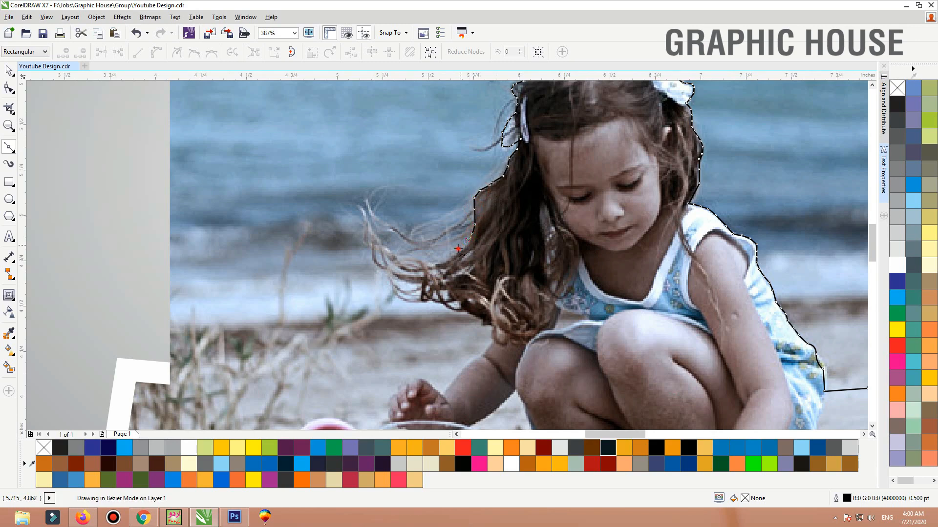
click(429, 258)
click(415, 258)
click(404, 257)
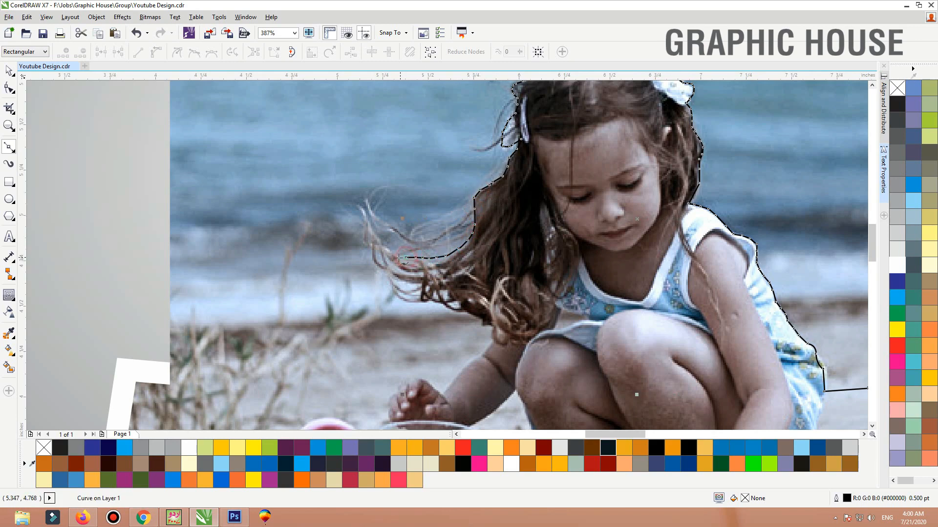
Turn the Bézier outline around the windblown hair tip and trace the underside of the hair back toward the girl's arm
click(406, 263)
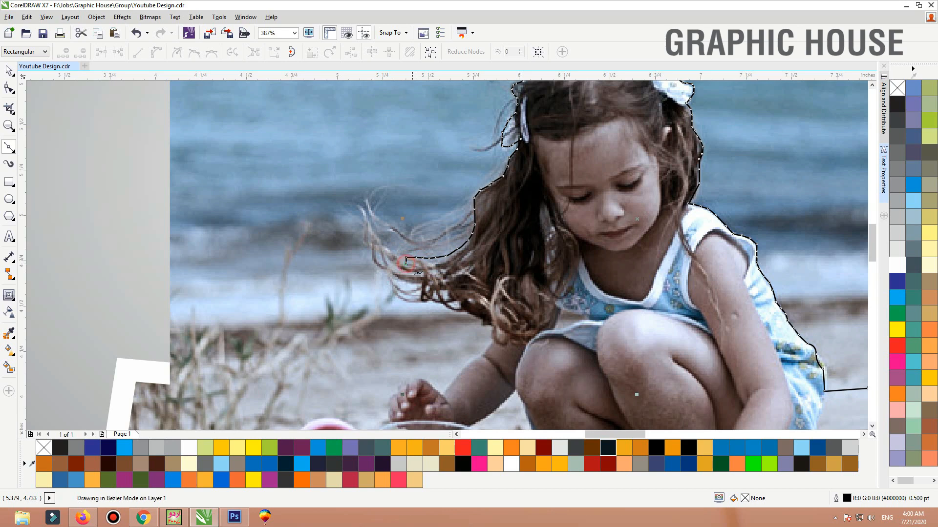
click(418, 265)
click(421, 298)
click(441, 302)
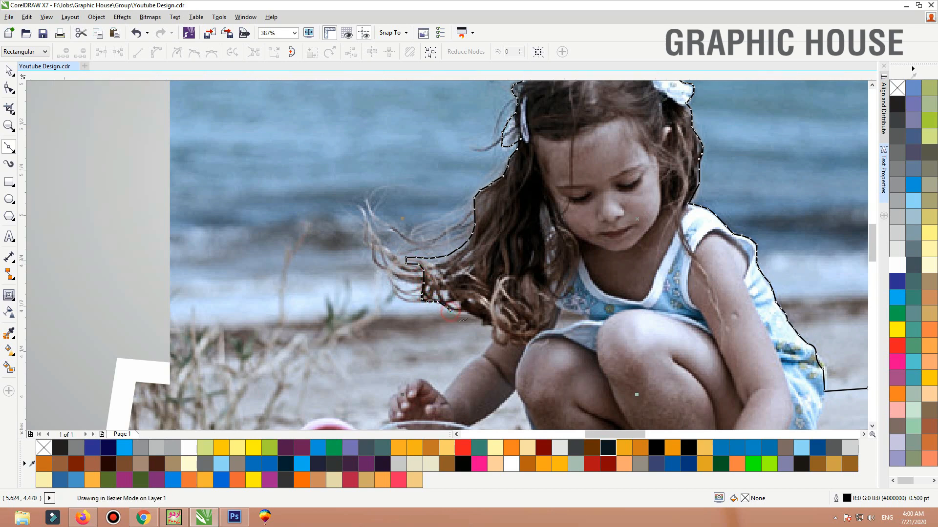
click(460, 312)
click(471, 315)
click(480, 319)
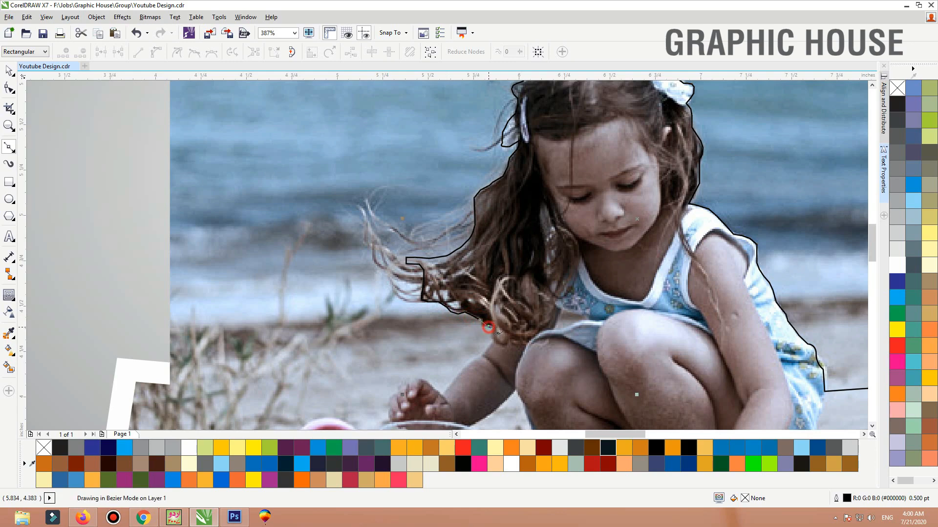
click(488, 326)
Trace the Bézier outline from the hair's lower edge down the girl's forearm to her wrist above the cup
scroll(508, 276, down, 2)
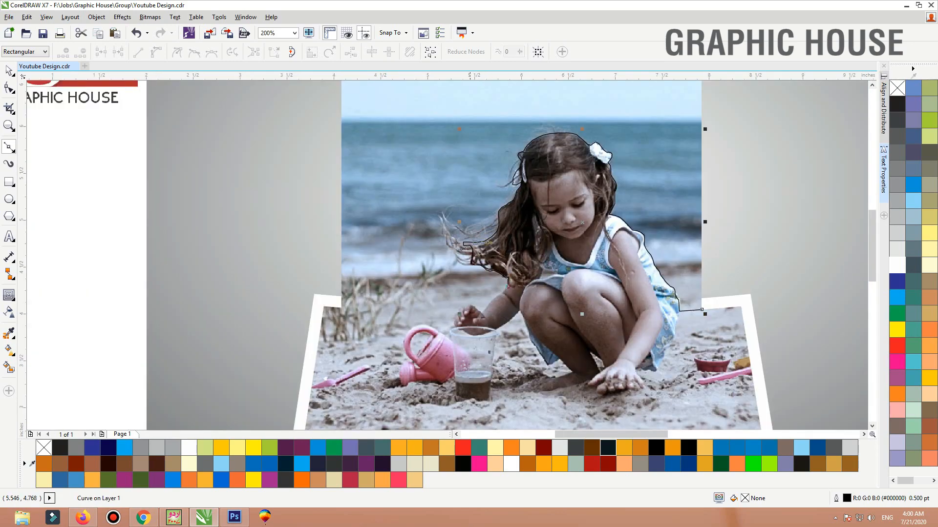
scroll(558, 253, up, 4)
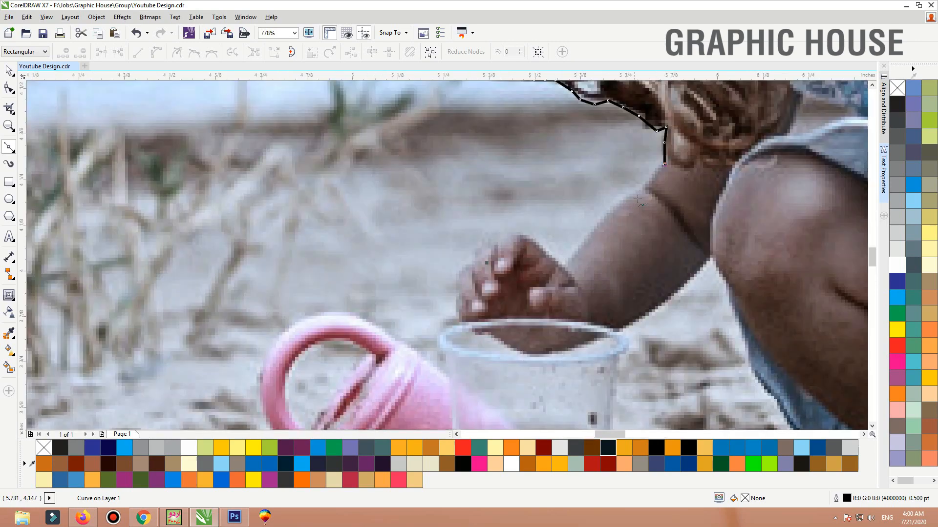
click(653, 175)
click(639, 189)
click(622, 205)
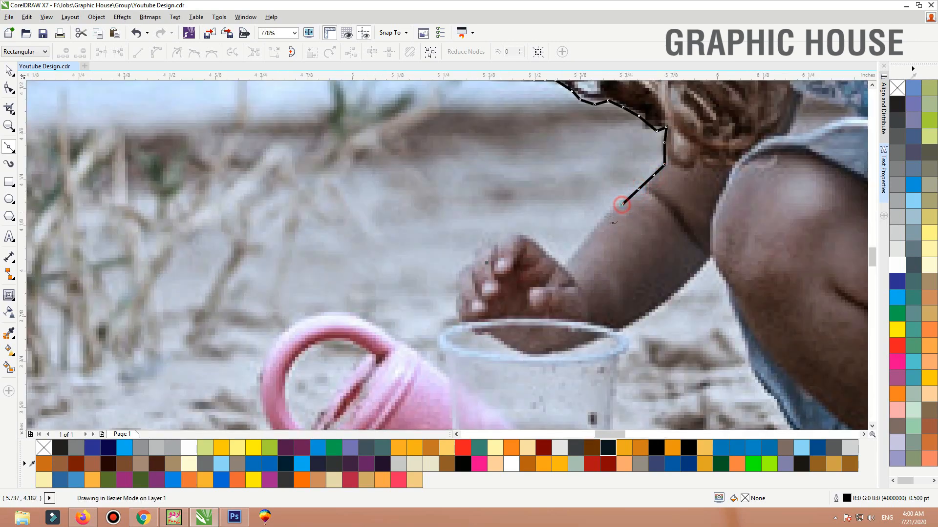
click(606, 219)
click(588, 236)
click(574, 252)
click(565, 264)
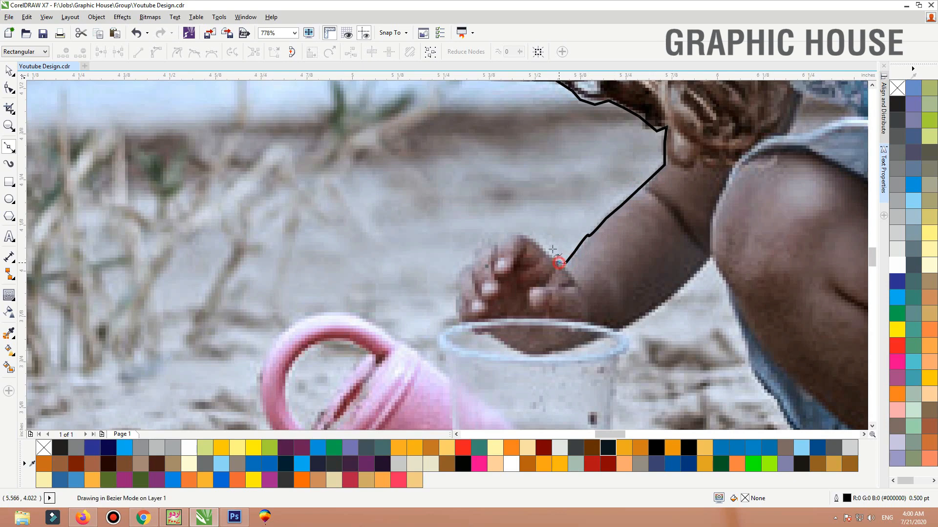
Continue the Bézier outline over the top of the girl's hand above the plastic cup
click(531, 235)
click(513, 235)
click(498, 239)
scroll(509, 251, down, 4)
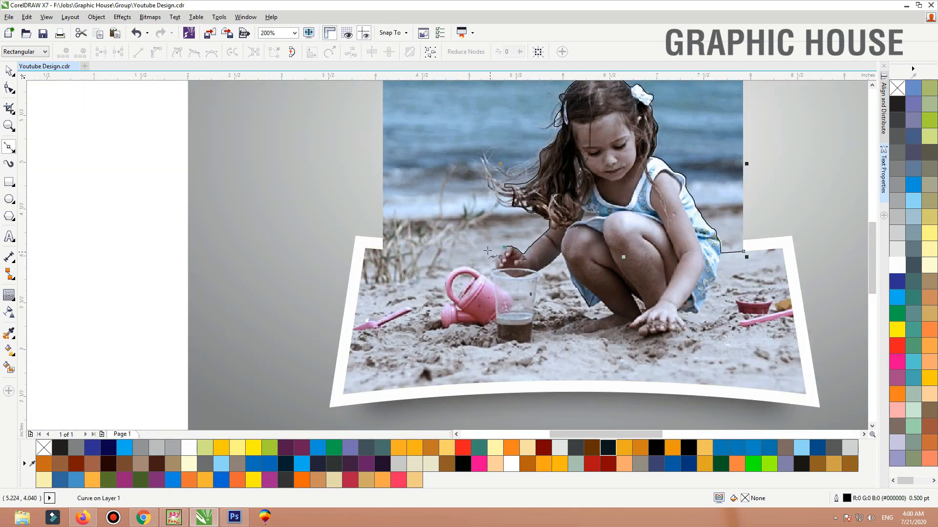
scroll(523, 269, up, 5)
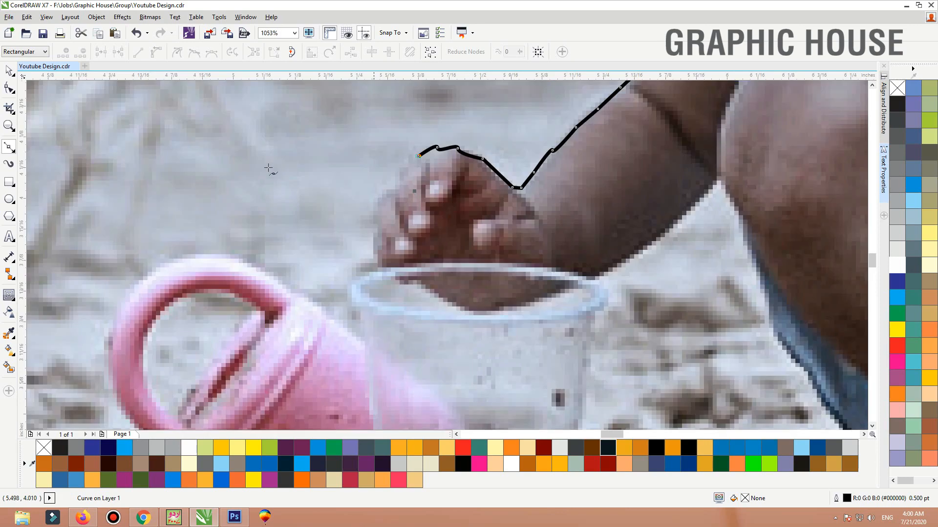
click(411, 165)
click(405, 165)
click(397, 177)
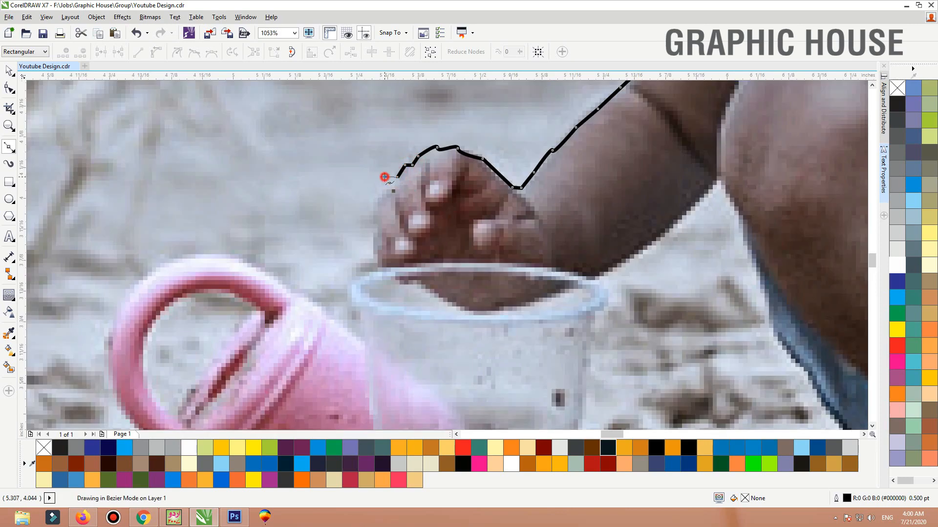
Trace the Bézier outline down the left side of the girl's fingers toward the cup rim
click(384, 176)
click(386, 185)
click(372, 186)
click(371, 200)
click(372, 211)
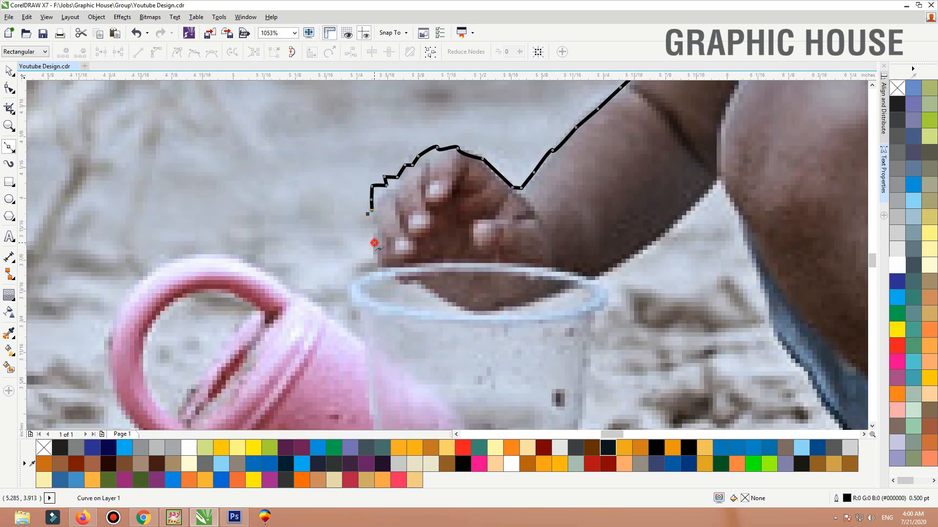
click(374, 242)
Run the outline past the frame's left side, below its bottom edge and up beyond its right side, closing it at the starting node
scroll(418, 229, down, 4)
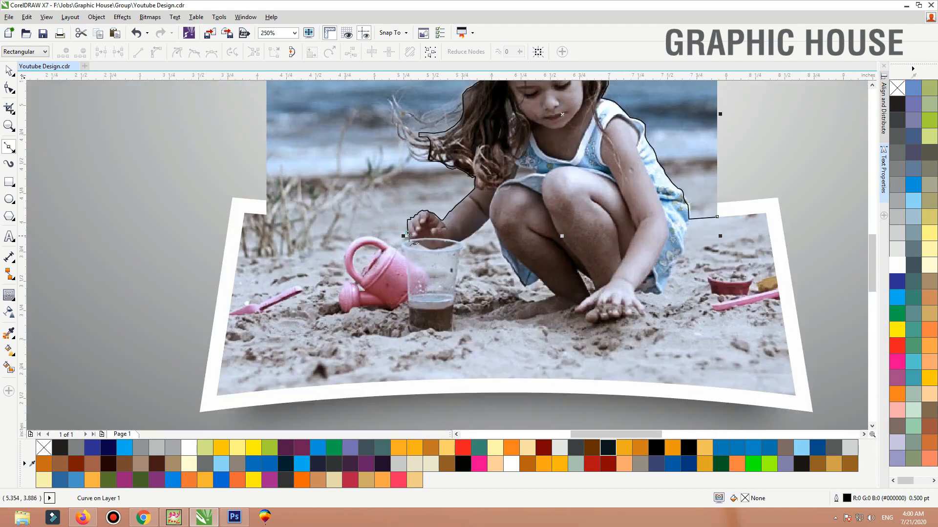
click(352, 229)
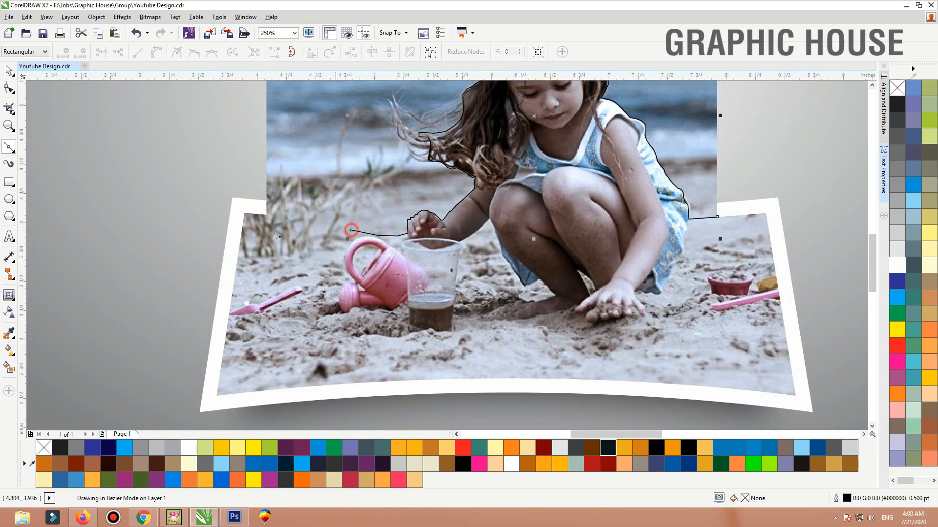
click(207, 230)
key(space)
scroll(366, 289, down, 2)
click(303, 363)
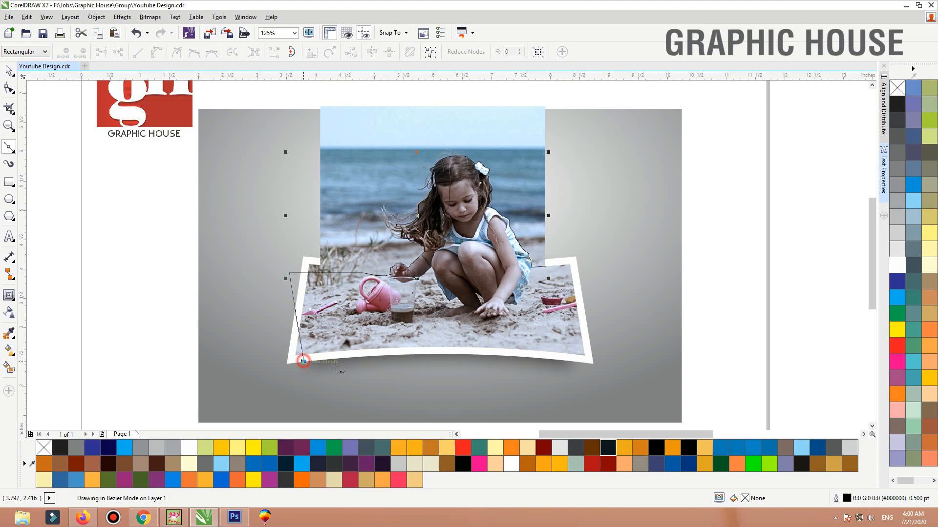
click(440, 370)
click(591, 369)
drag(627, 299, 621, 292)
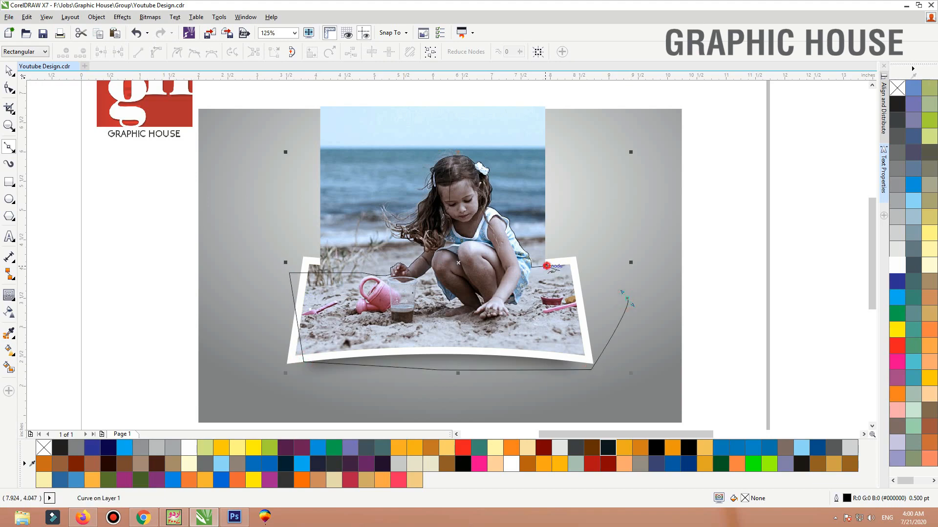
click(546, 266)
Give the closed curve around the girl and the frame a red outline
key(space)
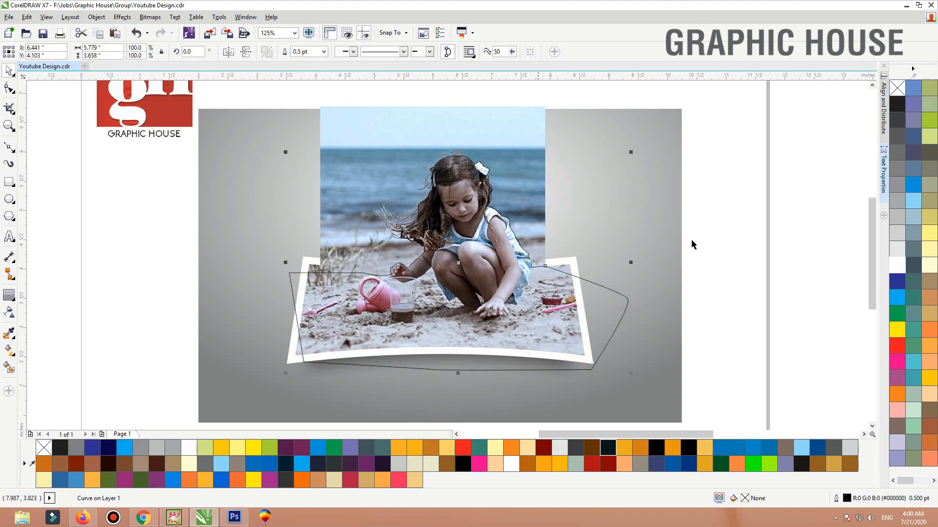
right_click(930, 124)
right_click(897, 346)
PowerClip the upright beach photo inside the red curve and remove the curve's outline
key(z)
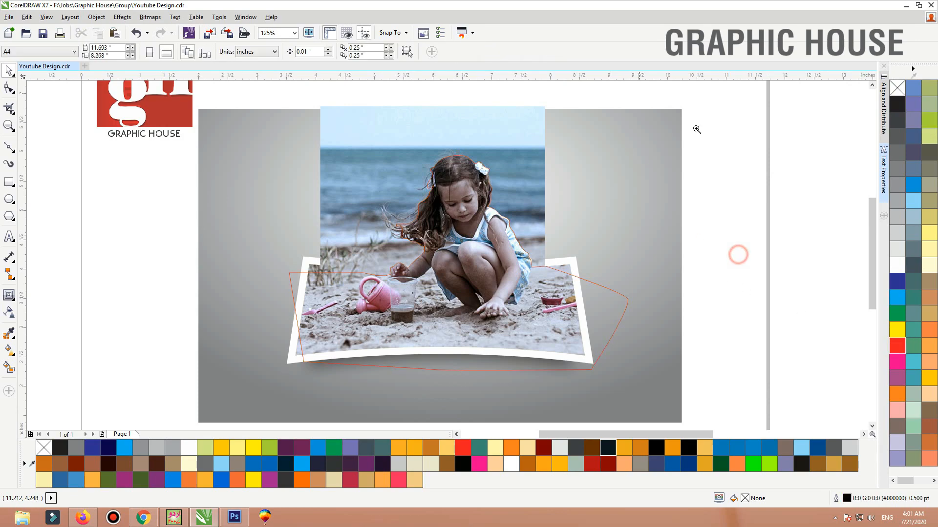
drag(707, 120, 178, 352)
click(592, 98)
right_click(586, 94)
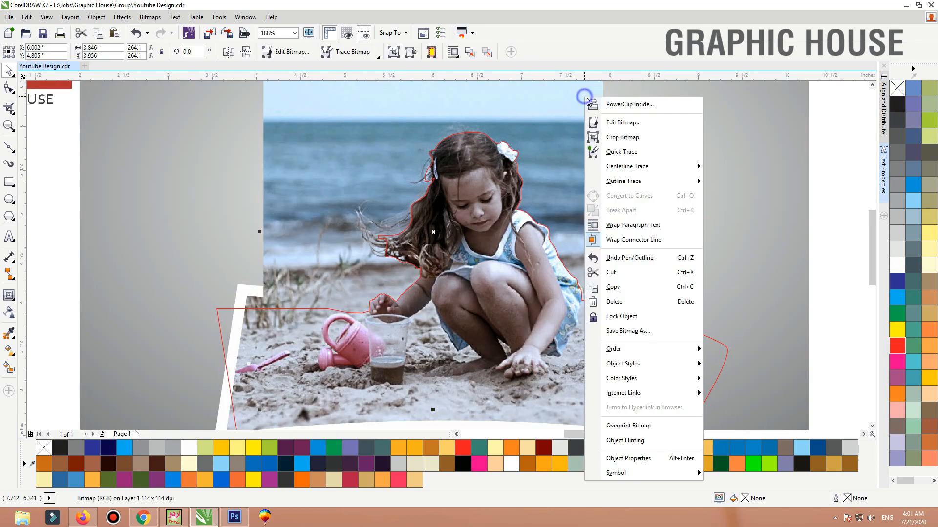
click(596, 101)
click(622, 305)
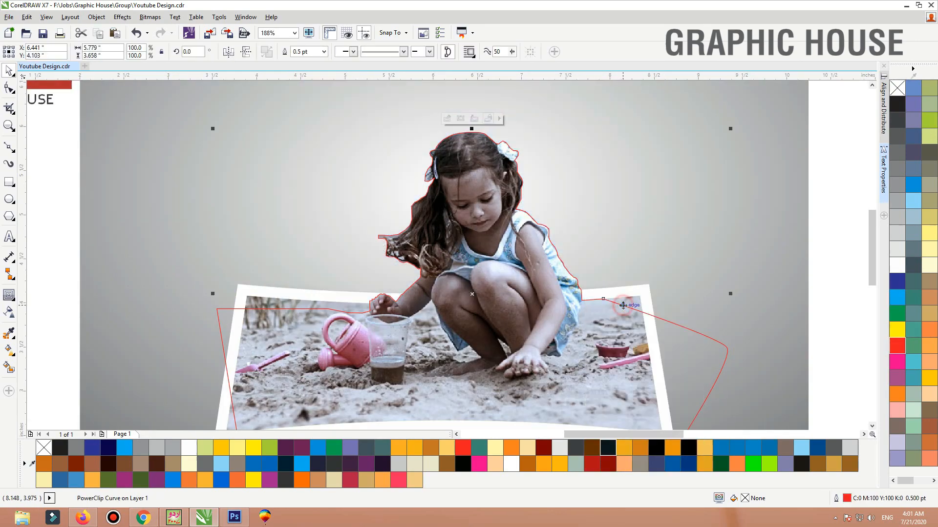
right_click(897, 89)
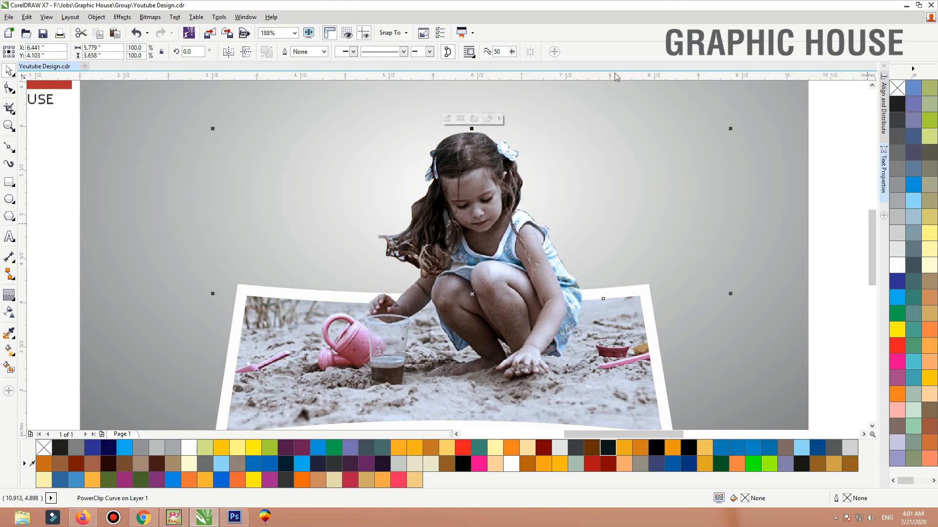
drag(522, 213, 522, 173)
double_click(487, 226)
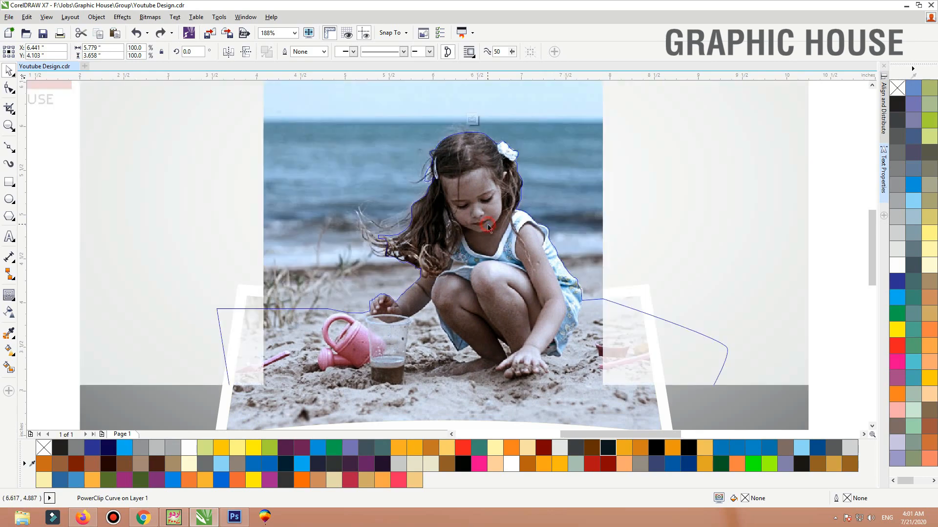
scroll(426, 240, up, 2)
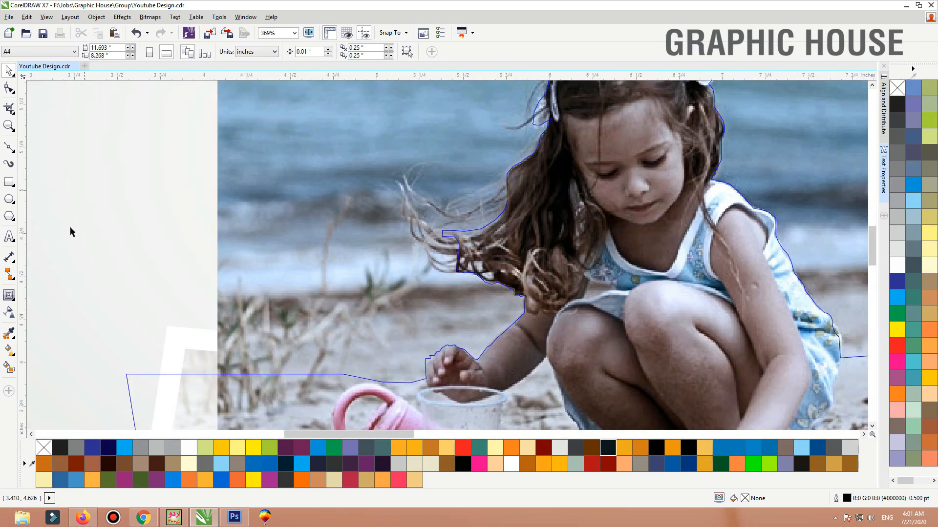
ctrl+click(84, 210)
Delete the surplus nodes at the windblown hair tip and along the hair's underside on the clipping curve with the Shape tool
key(F10)
scroll(376, 299, up, 3)
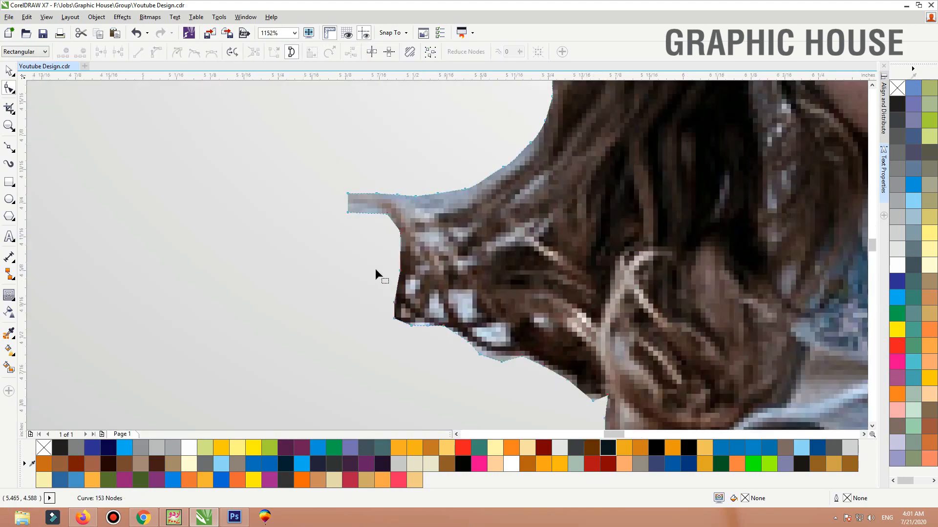
drag(359, 218, 361, 215)
key(Delete)
click(390, 215)
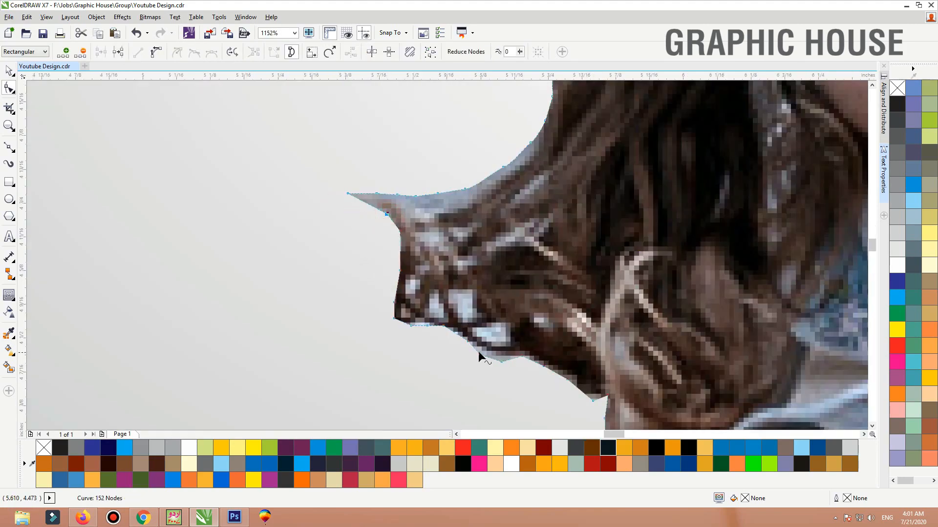
drag(474, 361, 476, 362)
key(Delete)
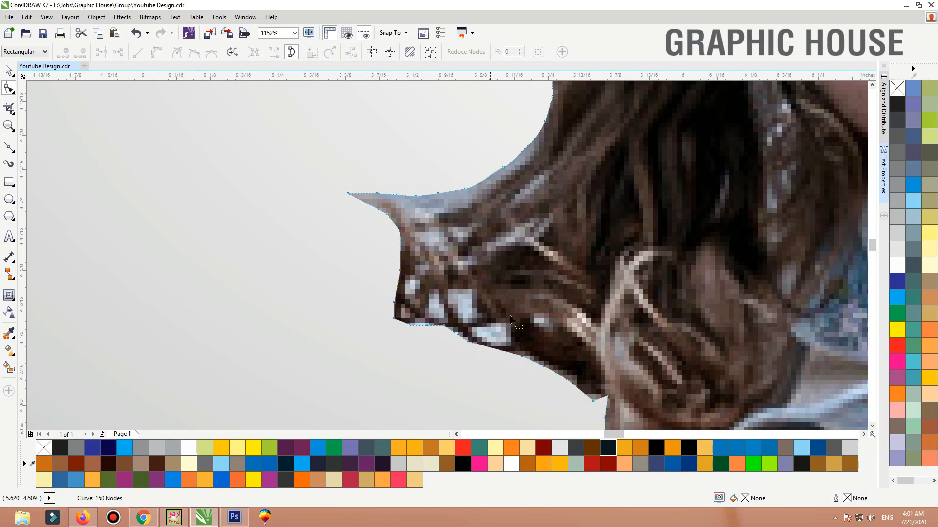
Delete the surplus nodes along the top of the girl's hand on the clipping curve, and deselect the curve
scroll(434, 275, down, 4)
scroll(434, 274, down, 3)
scroll(491, 259, up, 5)
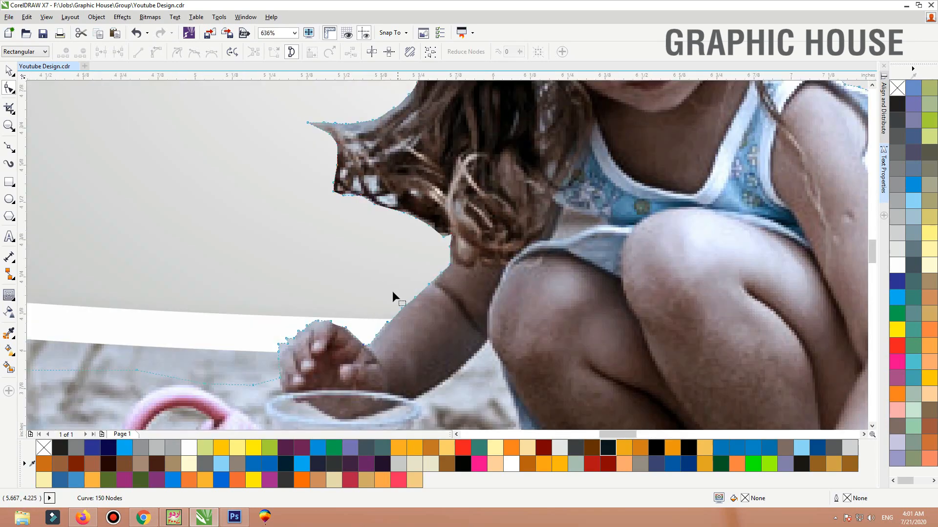
scroll(338, 315, down, 2)
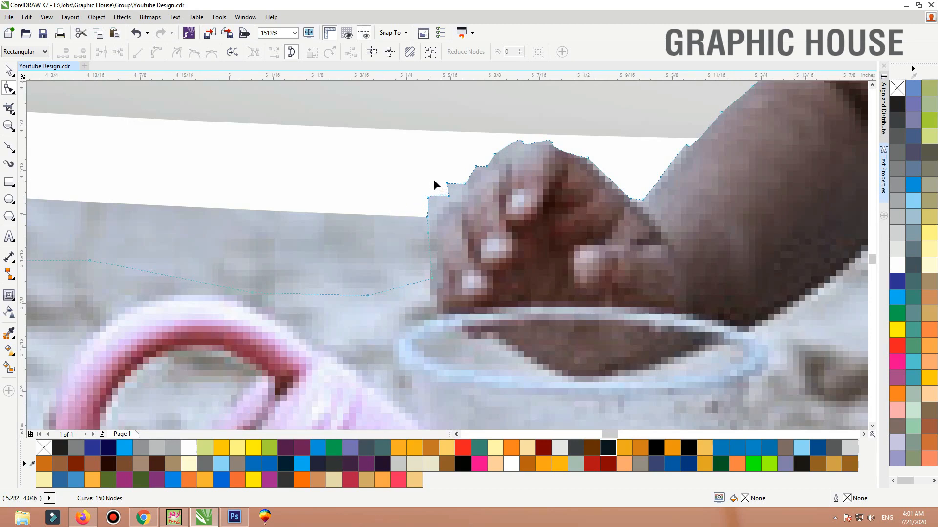
double_click(439, 191)
drag(463, 162, 482, 185)
key(Delete)
drag(487, 142, 503, 150)
key(Delete)
key(Delete)
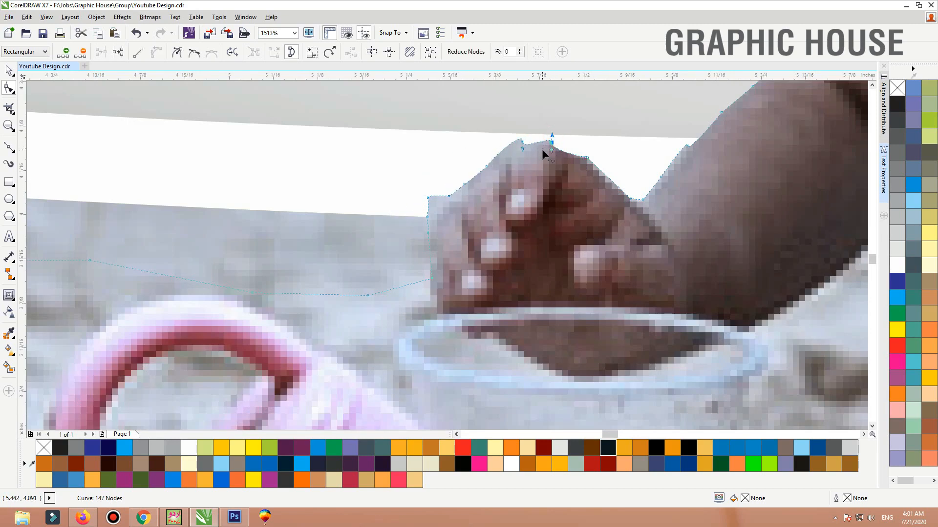
drag(496, 107, 533, 153)
scroll(376, 272, down, 8)
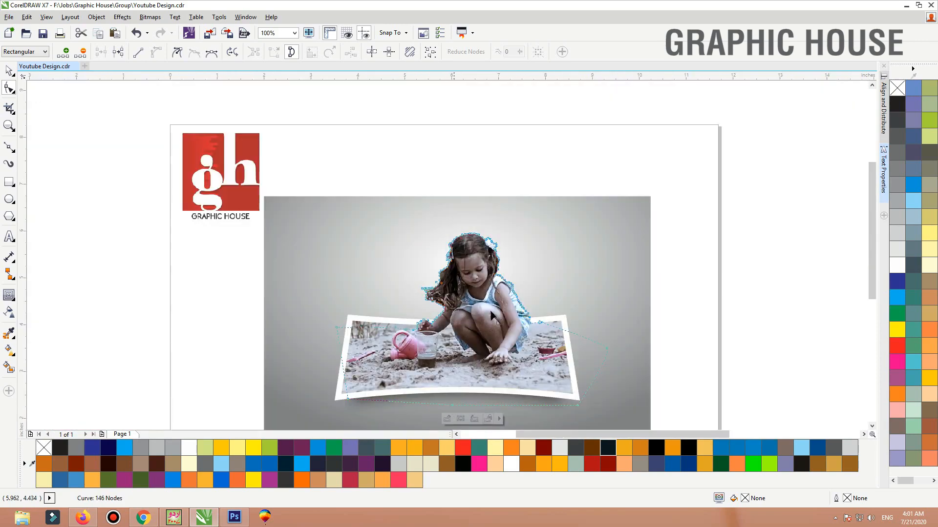
scroll(643, 236, up, 2)
key(space)
scroll(661, 230, down, 2)
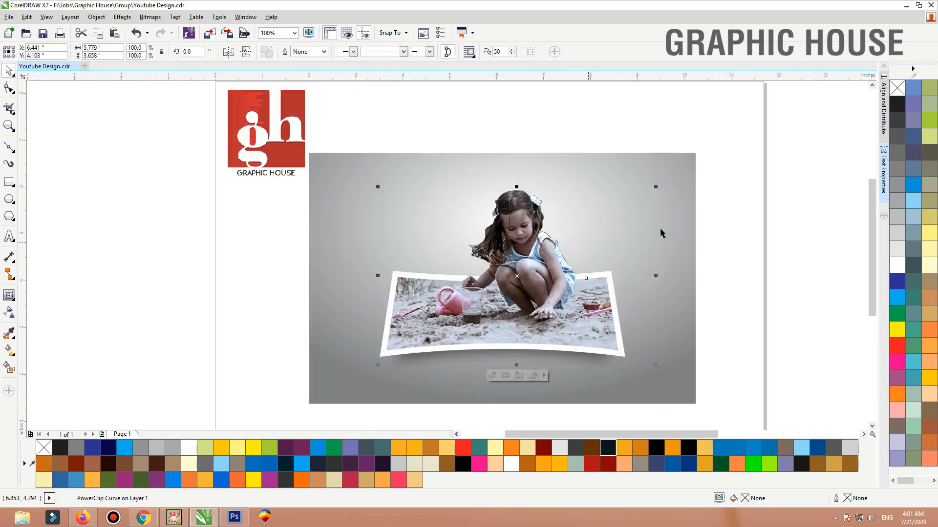
click(720, 210)
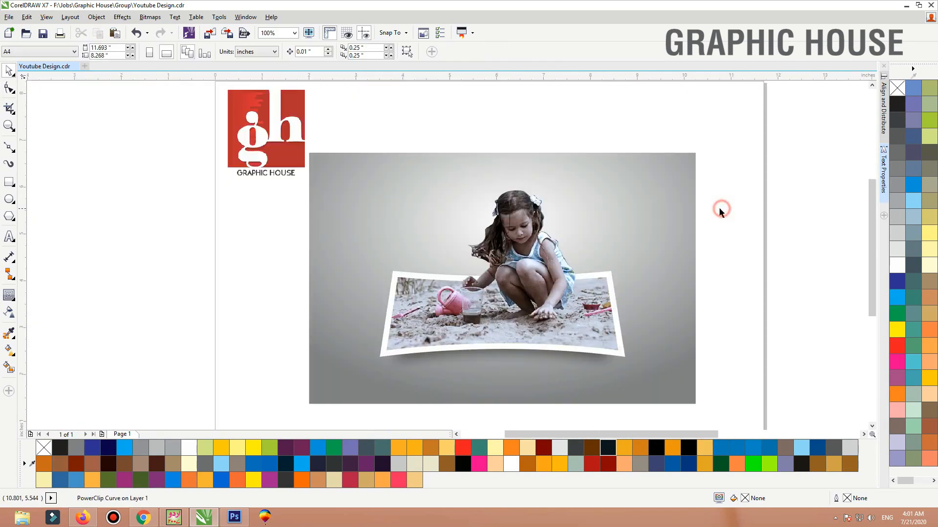
Stretch the gray gradient background to about 5.64 inches tall and move the girl and curved photo frame lower on it
click(535, 162)
drag(501, 151, 502, 142)
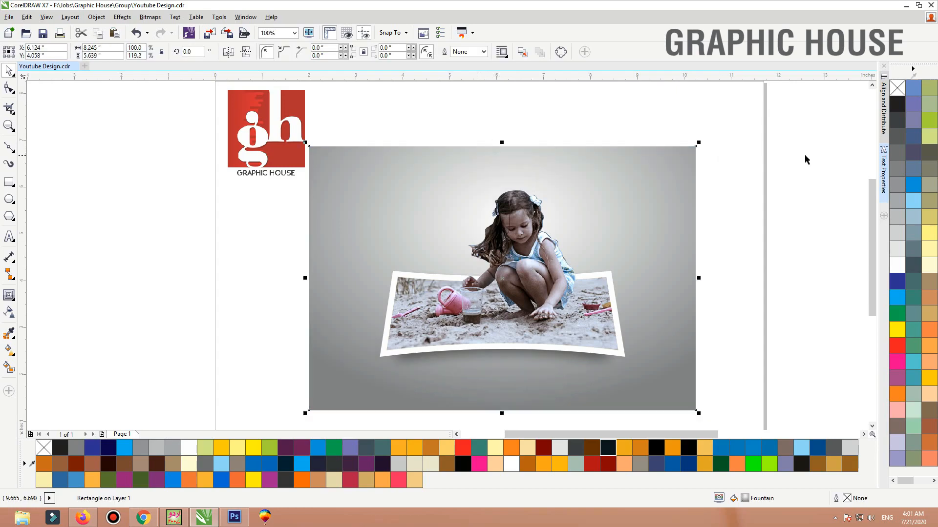
drag(803, 154, 390, 352)
drag(427, 321, 427, 337)
click(718, 253)
key(F3)
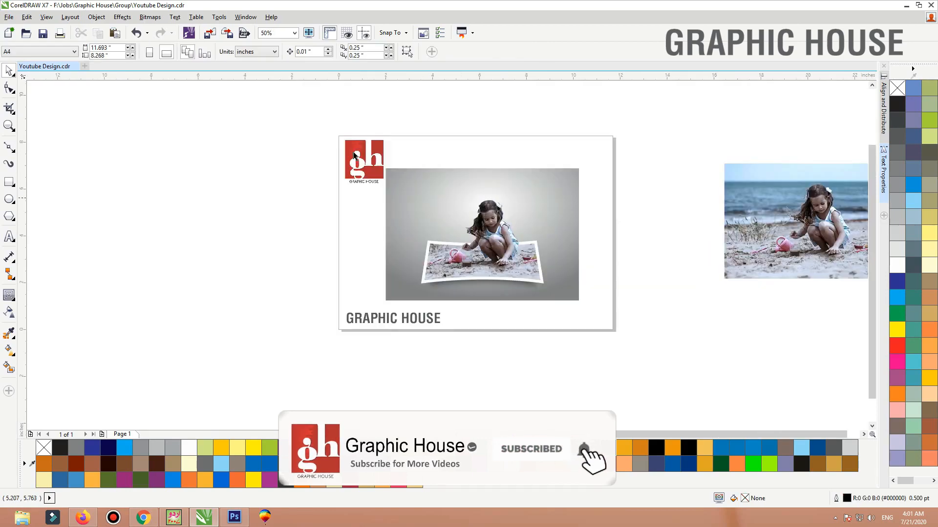
Pull the girl's PowerClip cutout up out of the curved frame and undo the move
drag(653, 298, 653, 298)
key(space)
click(470, 291)
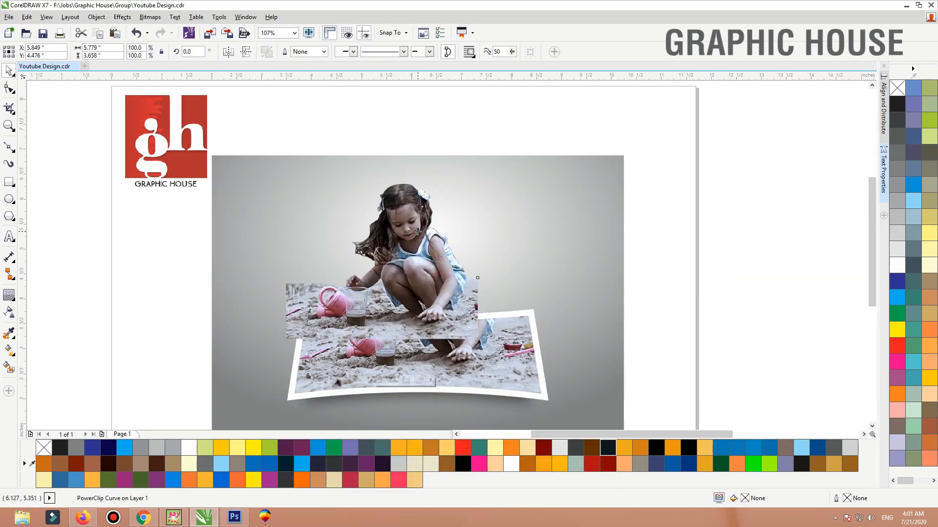
drag(470, 290, 451, 132)
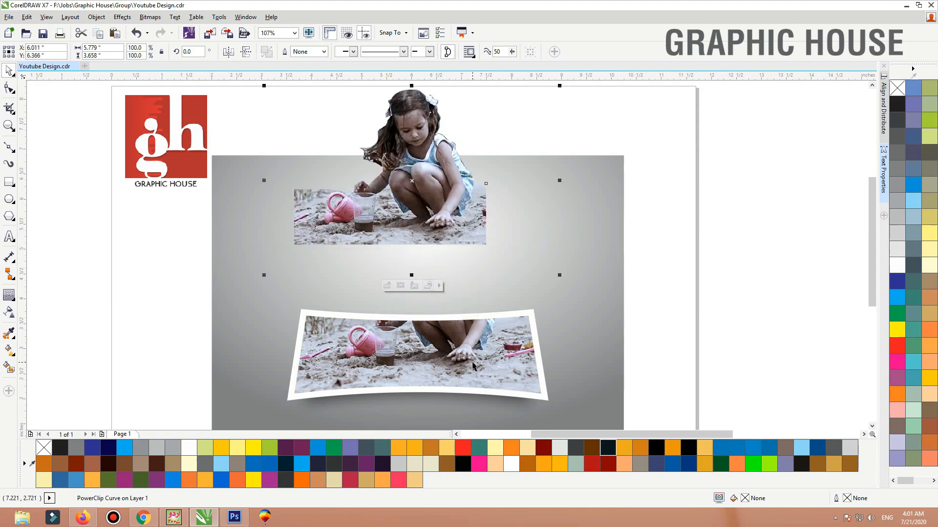
key(ctrl+z)
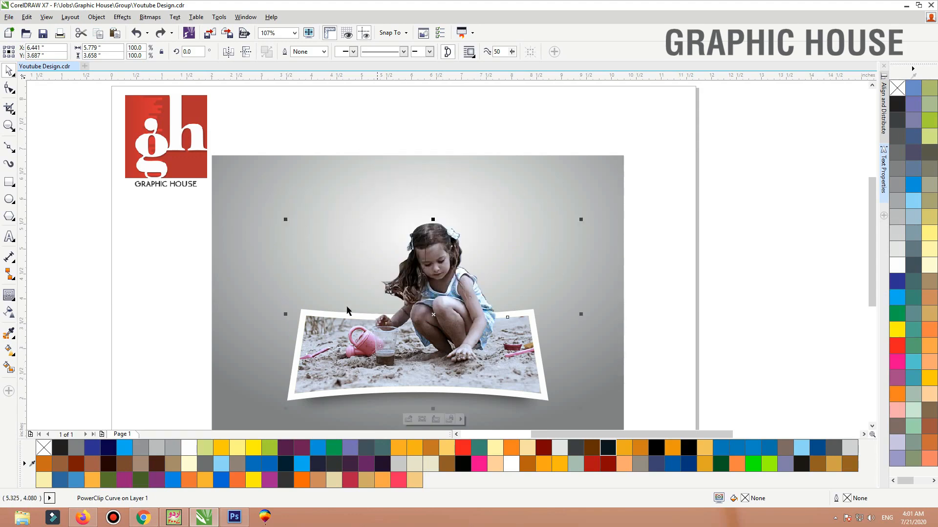
Move the original beach photo farther from the page and place a duplicate of the whole pop-out composition between them
scroll(377, 181, down, 2)
click(509, 145)
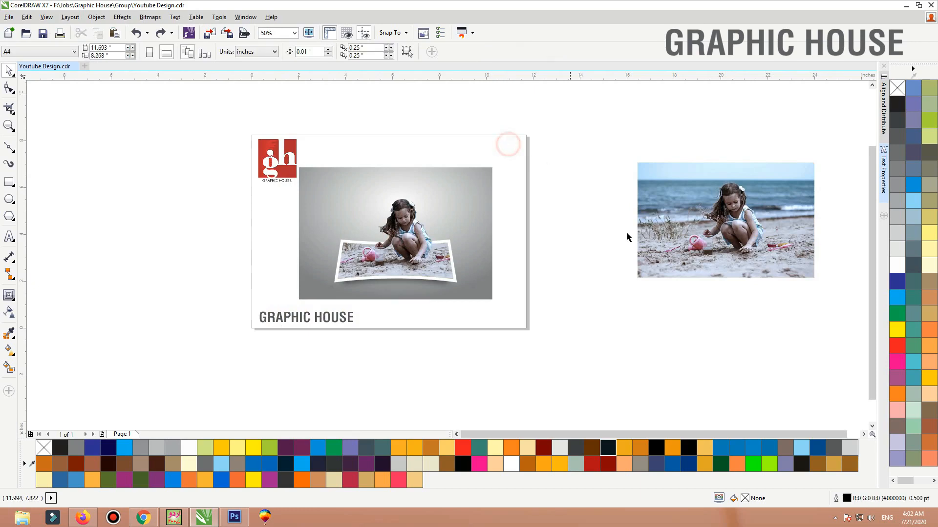
drag(640, 235, 683, 235)
drag(595, 142, 286, 314)
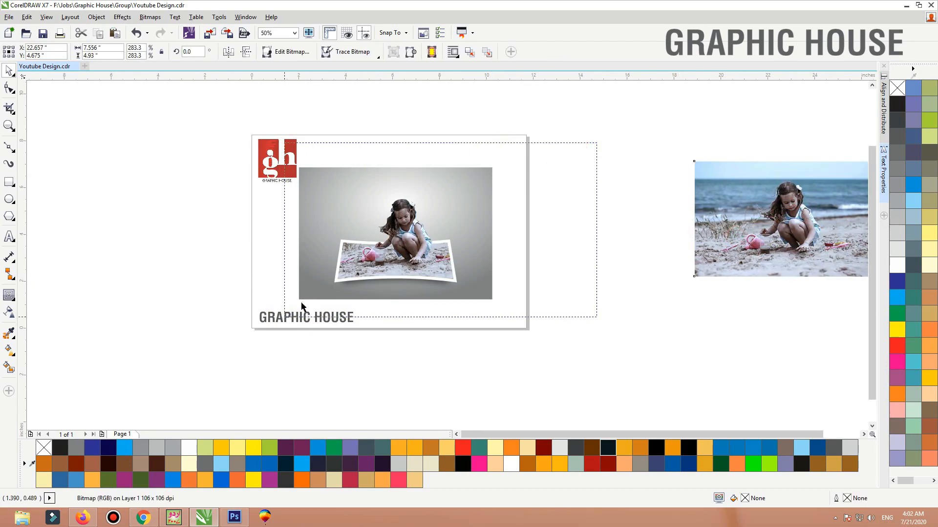
drag(339, 269, 536, 269)
click(613, 356)
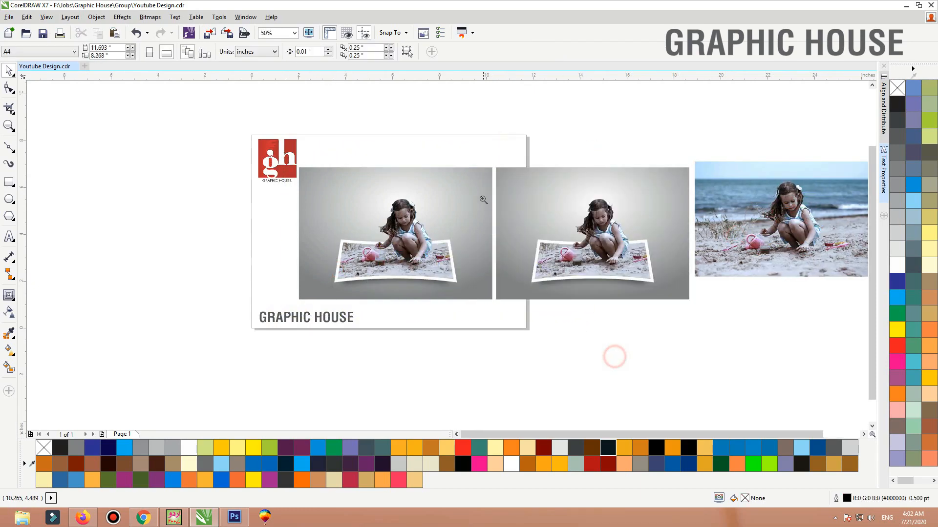
In the duplicate composition, delete the girl's cutout and the photo inside the curved frame's PowerClip
scroll(692, 219, up, 2)
click(283, 207)
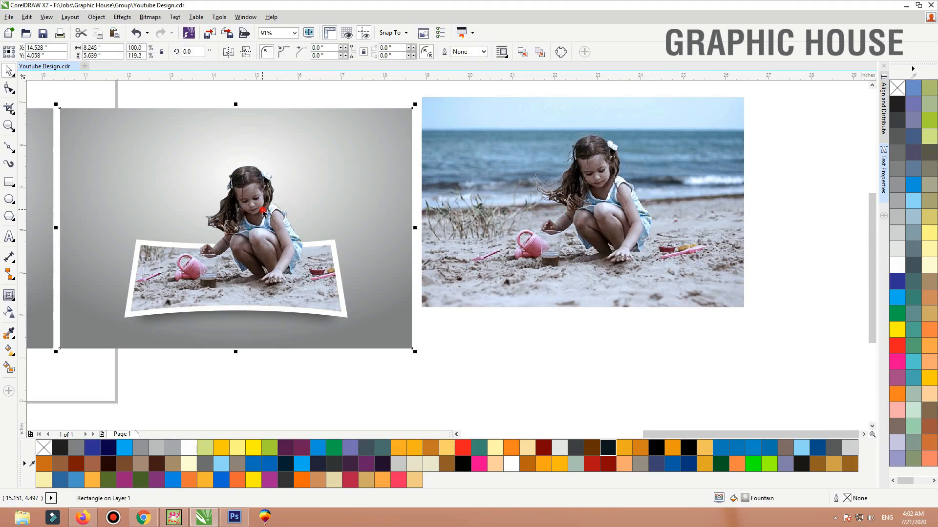
key(Delete)
click(264, 263)
double_click(265, 264)
key(Delete)
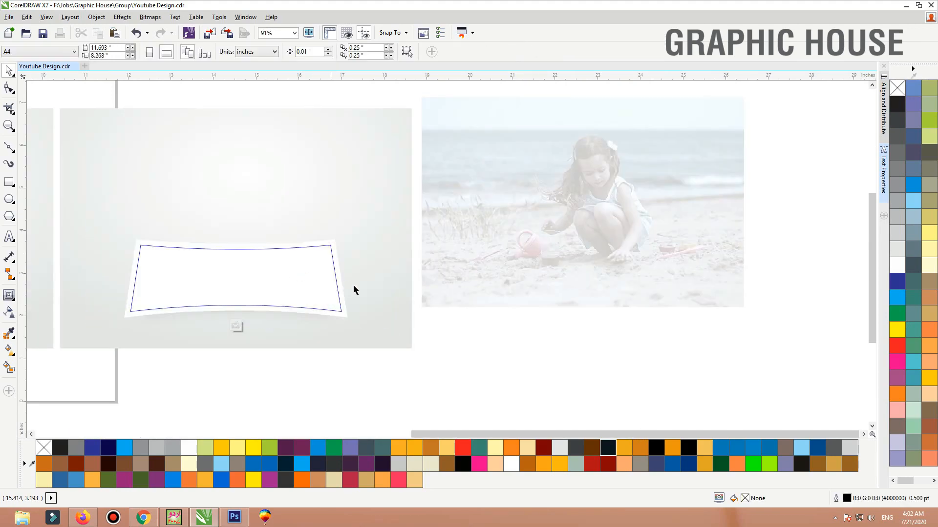
click(448, 347)
Switch to Photoshop and open the beach photo whose file name starts with d2cdlwi from the Desktop
click(563, 234)
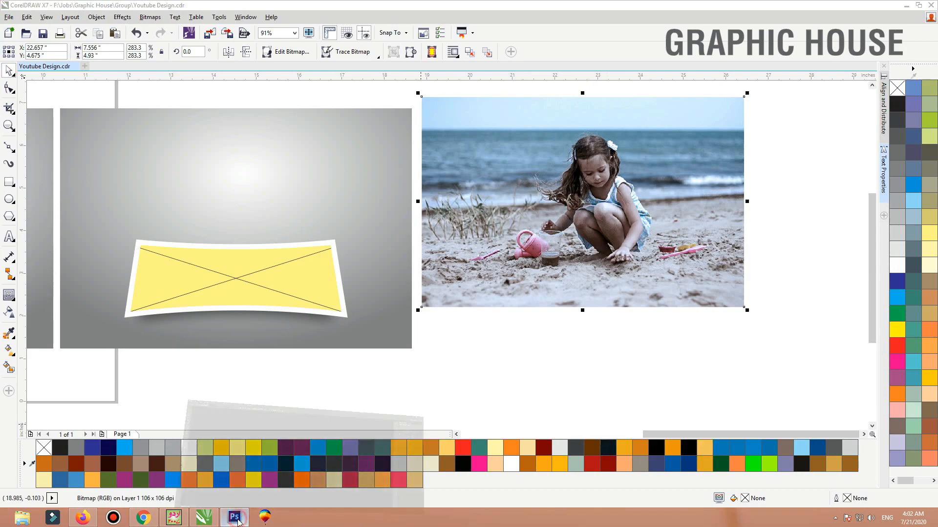
click(235, 517)
double_click(257, 243)
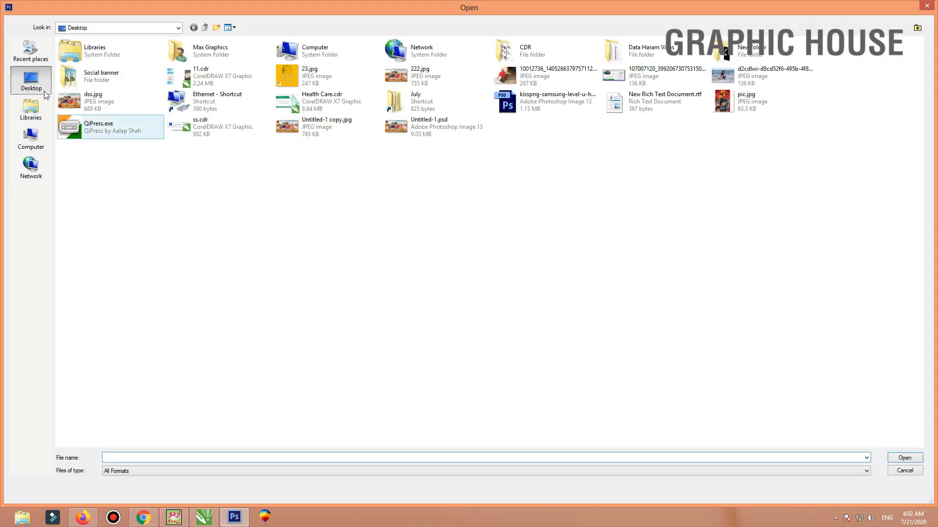
double_click(740, 73)
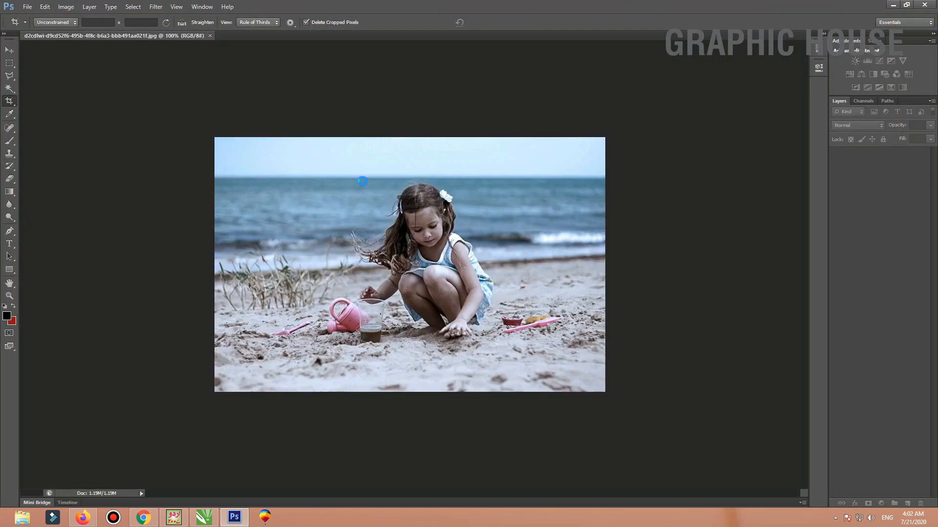
Convert the locked Background to Layer 0, duplicate it, and hide the original layer
click(9, 50)
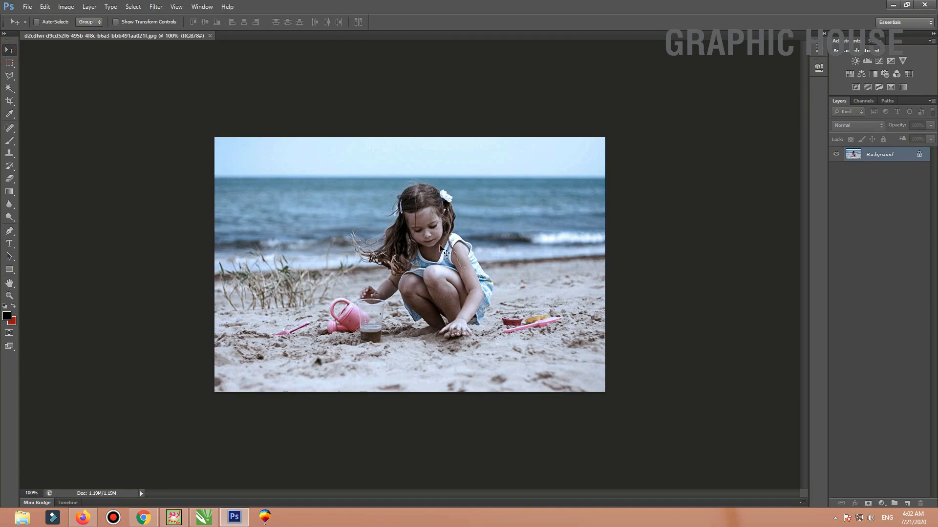
double_click(919, 155)
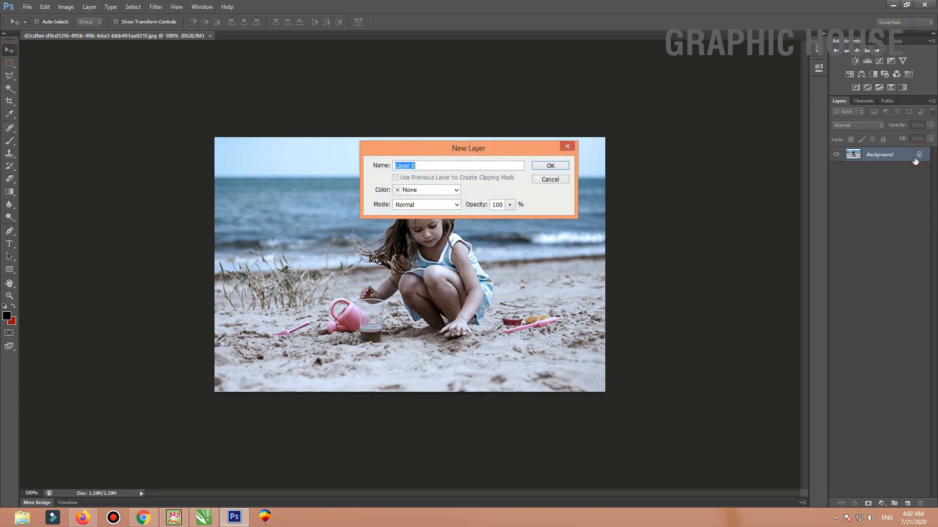
click(551, 163)
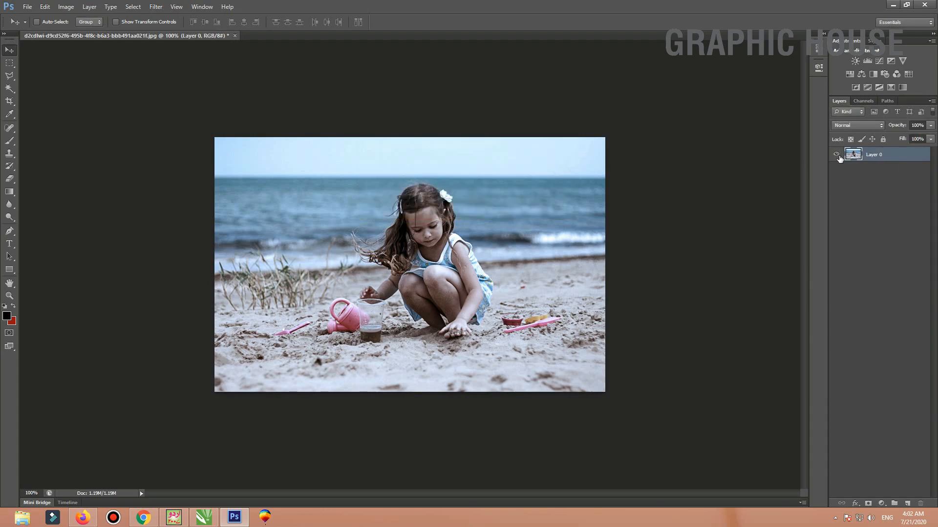
key(ctrl+j)
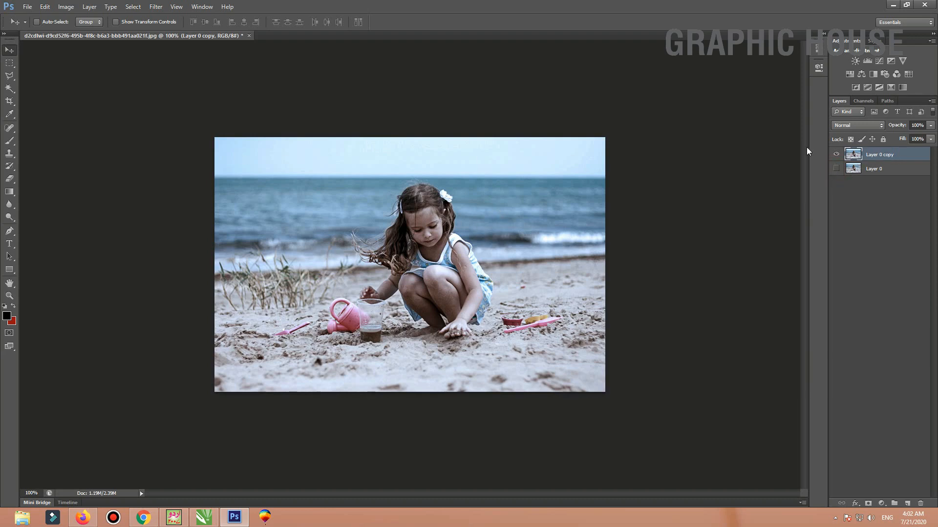
Start a Polygonal Lasso outline outside the photo's edge, crossing the sand to the lower back of the girl's dress
click(12, 78)
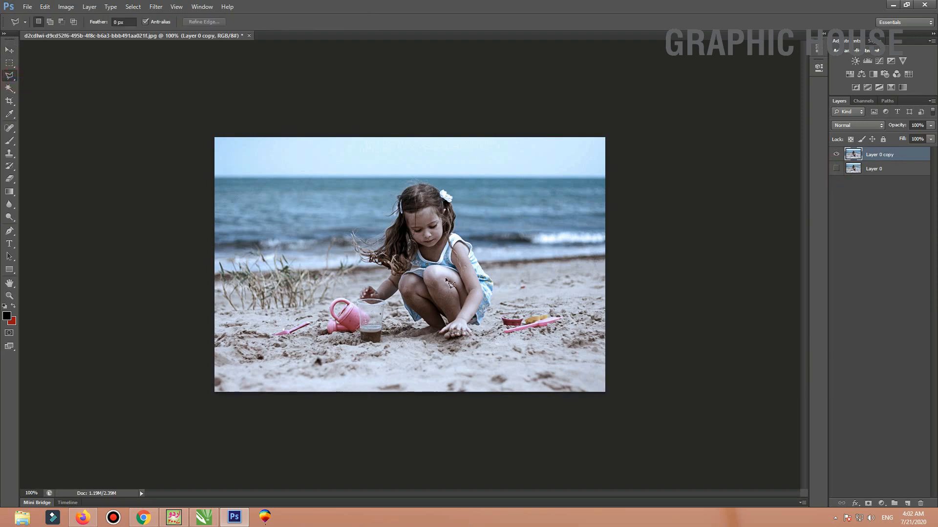
key(ctrl+plus)
drag(513, 264, 272, 282)
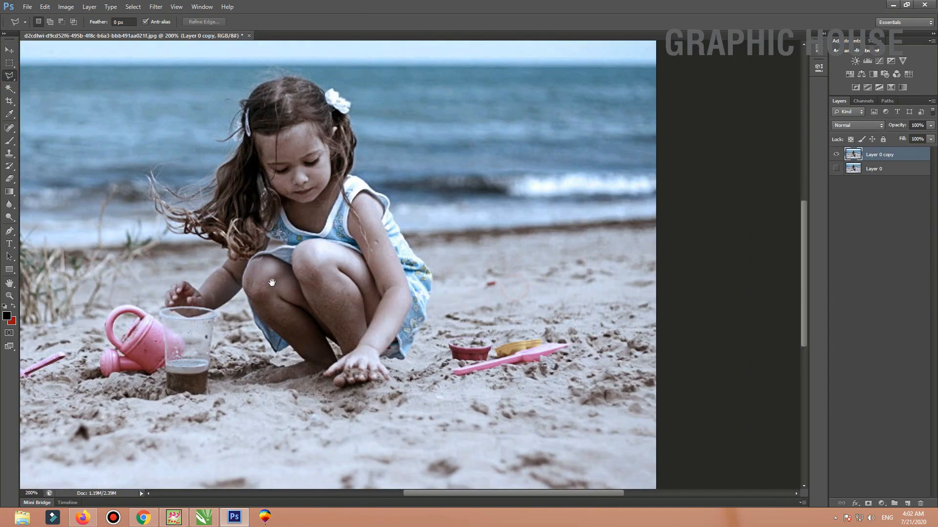
click(686, 335)
click(578, 326)
scroll(420, 317, up, 3)
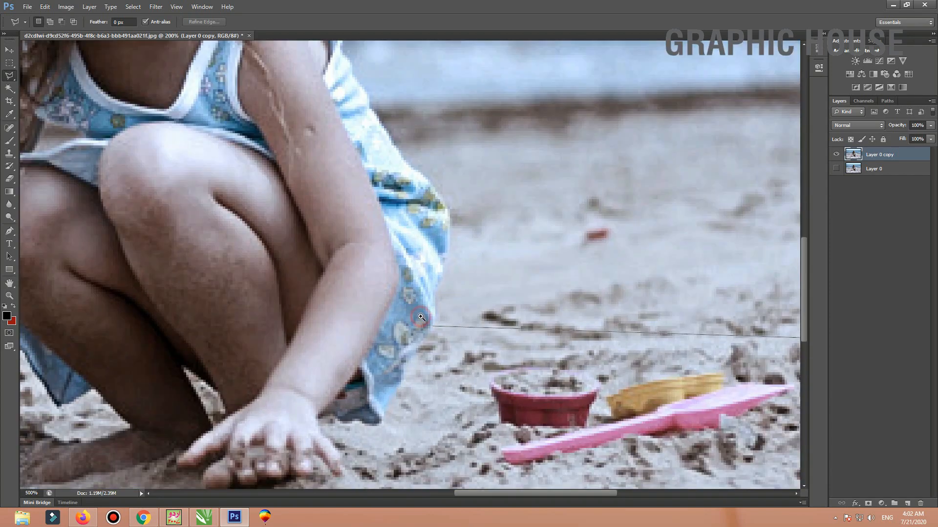
click(433, 322)
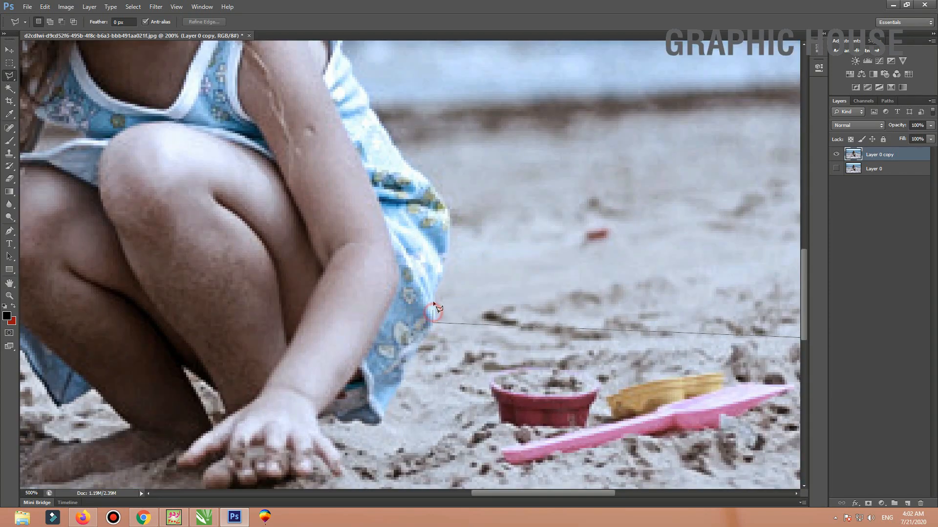
click(434, 290)
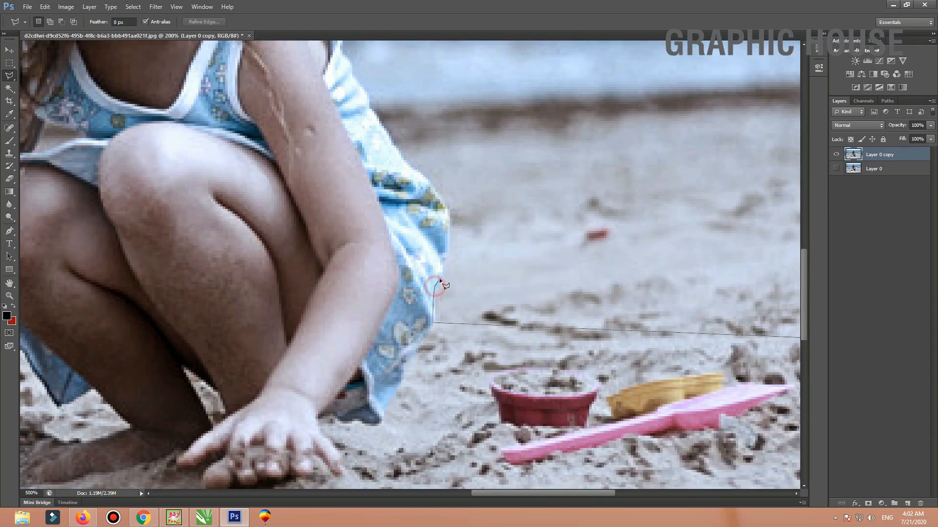
click(447, 253)
Continue the lasso outline up along the back edge of the girl's dress toward her armhole
scroll(454, 264, up, 3)
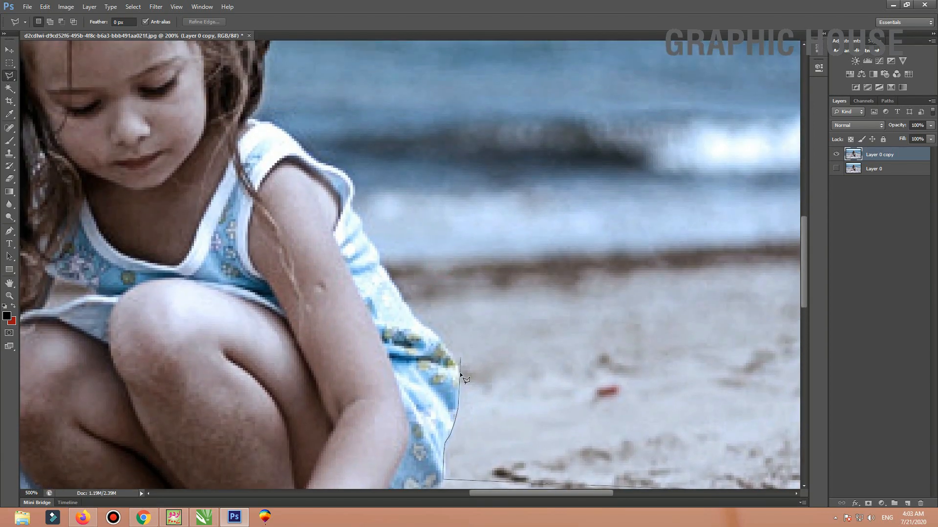
click(459, 366)
click(441, 341)
click(428, 329)
click(416, 317)
click(377, 265)
Continue the lasso outline around the dress armhole and over the shoulder strap to the girl's hair
drag(353, 248, 413, 367)
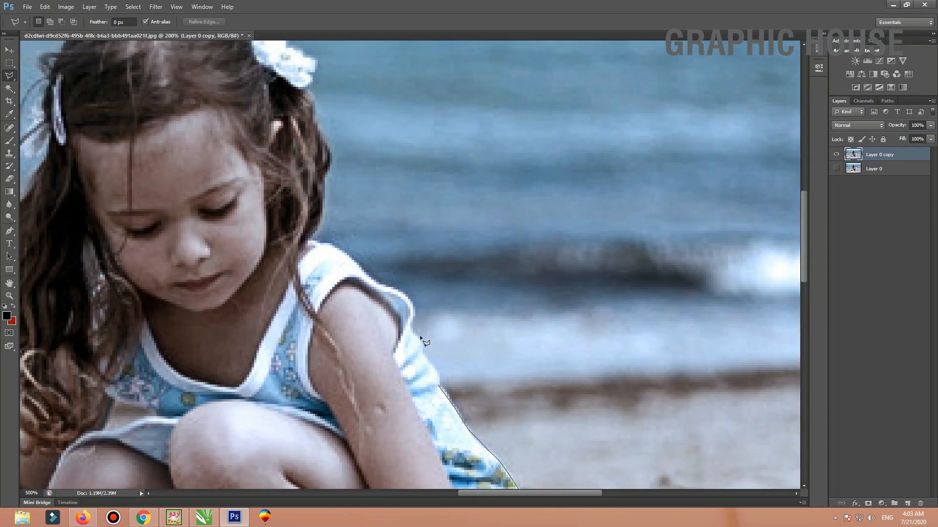
click(434, 369)
click(413, 318)
click(351, 280)
drag(371, 330, 461, 455)
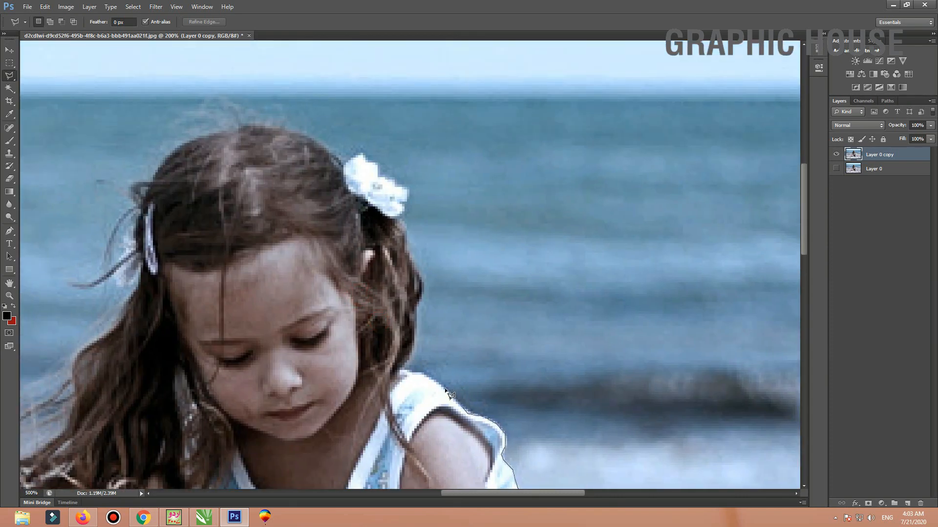
click(423, 375)
click(411, 374)
Continue the lasso outline up the back of the hair and around the white flower clip
key(h)
drag(415, 200, 543, 256)
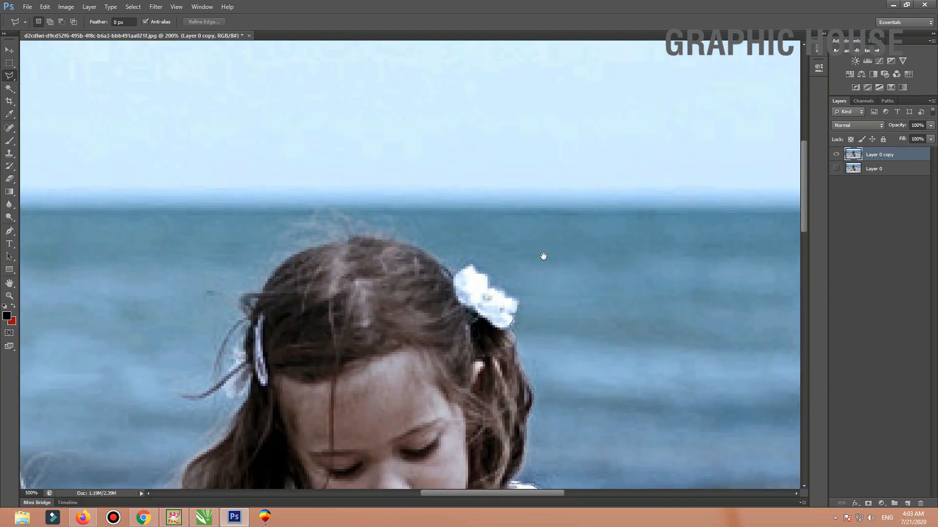
click(504, 292)
click(482, 274)
click(474, 265)
Continue the lasso outline over the crown and down the other side of the head around the ribbon
drag(382, 186, 379, 100)
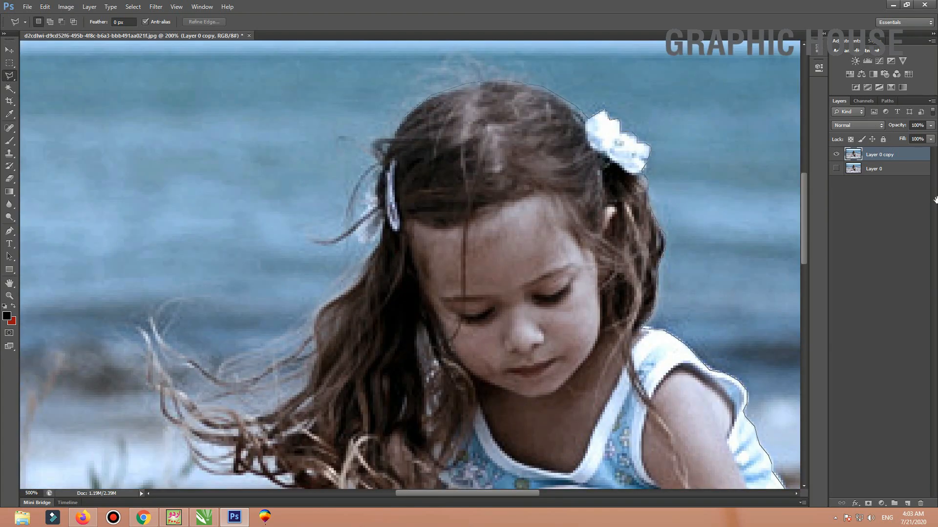
click(392, 138)
click(375, 155)
click(371, 186)
click(365, 210)
Continue the lasso outline down the hair edge and loosely around the windblown hair tips, leaving a margin of background
mouse_move(378, 242)
mouse_down()
mouse_move(408, 178)
mouse_move(435, 11)
mouse_up()
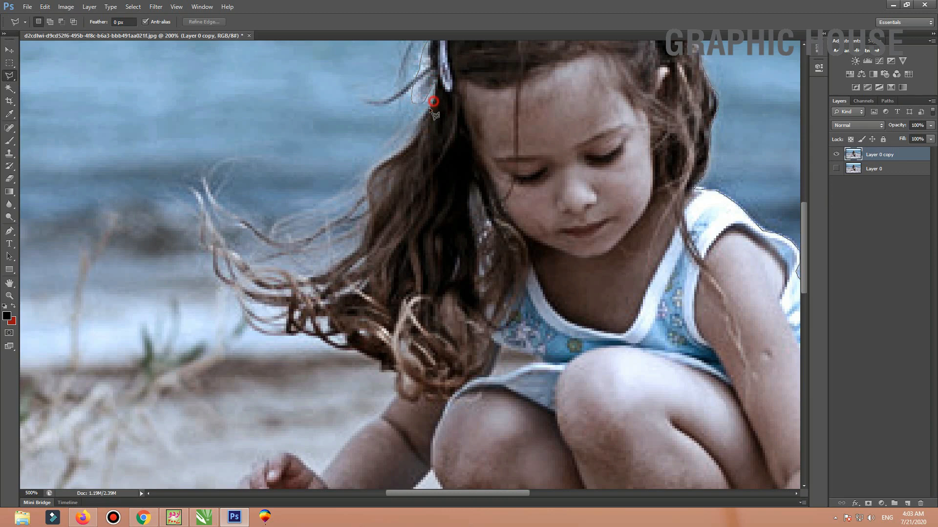
click(392, 164)
click(350, 209)
click(253, 153)
click(122, 125)
click(122, 292)
click(203, 339)
Continue the lasso outline along the hair's underside, down the forearm, and around the girl's raised hand
drag(303, 352, 253, 175)
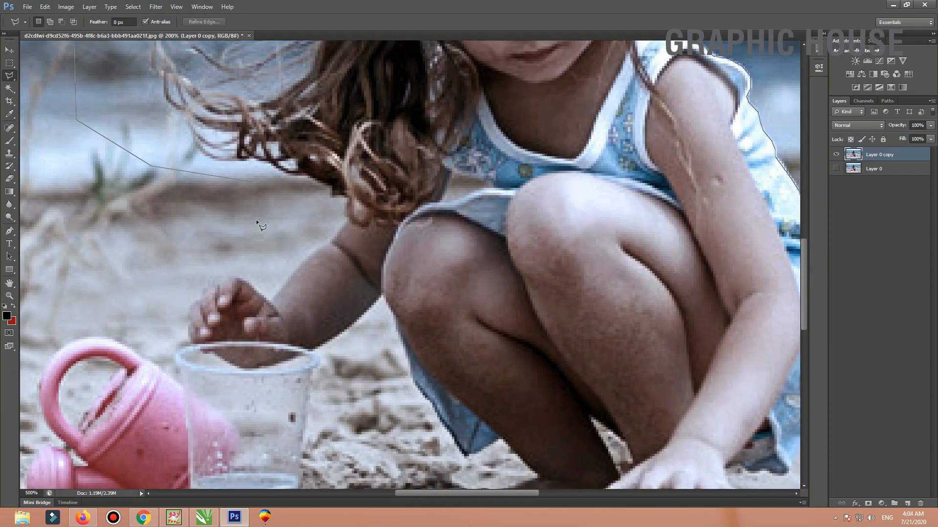
click(245, 160)
click(303, 172)
click(219, 287)
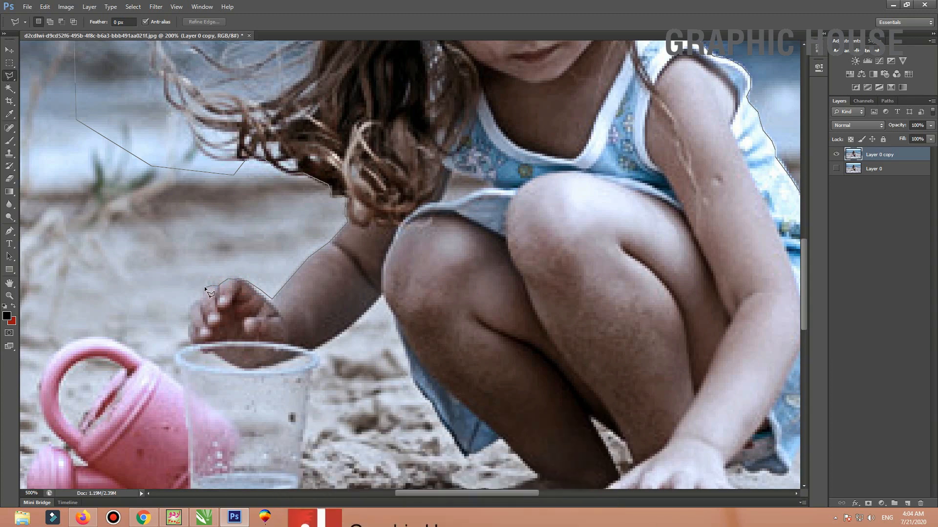
click(203, 285)
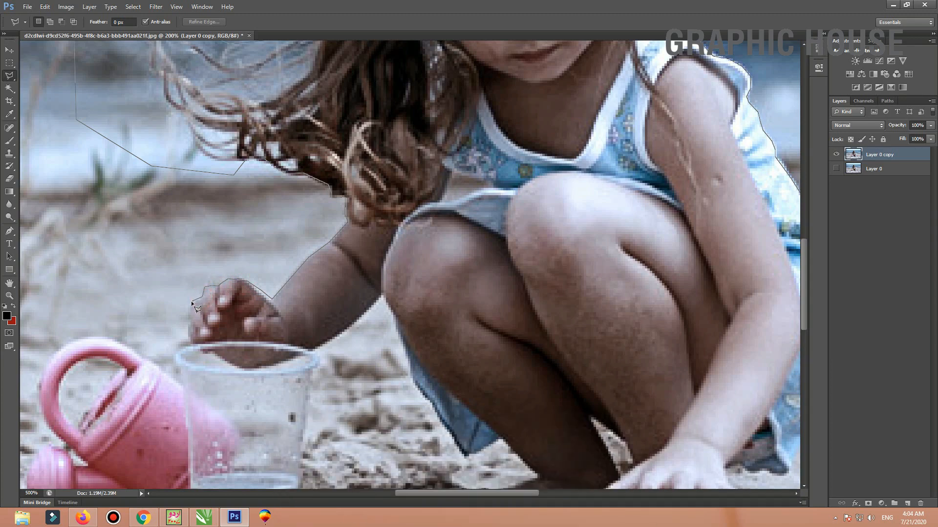
click(191, 342)
Run the lasso outline across the sand and around the outside of the canvas above the photo, closing the selection
scroll(164, 269, down, 3)
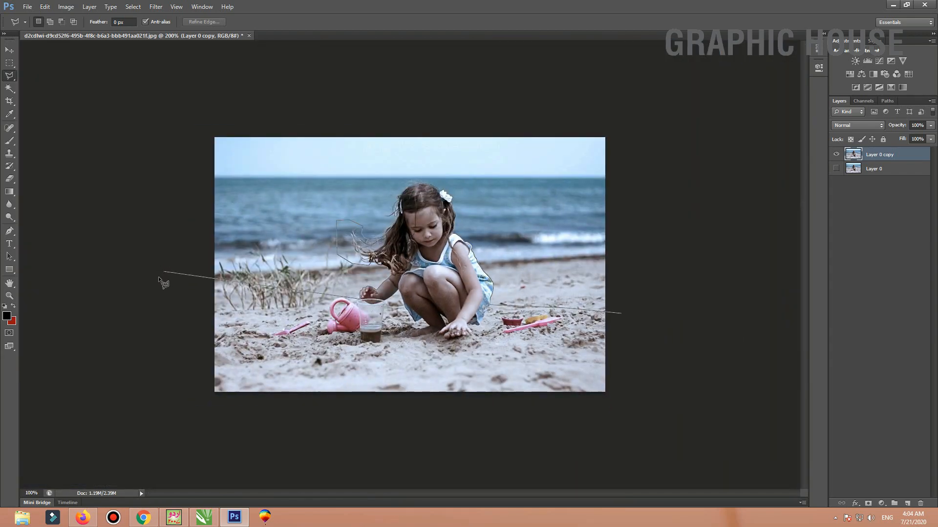
click(161, 280)
click(136, 170)
click(152, 111)
click(432, 98)
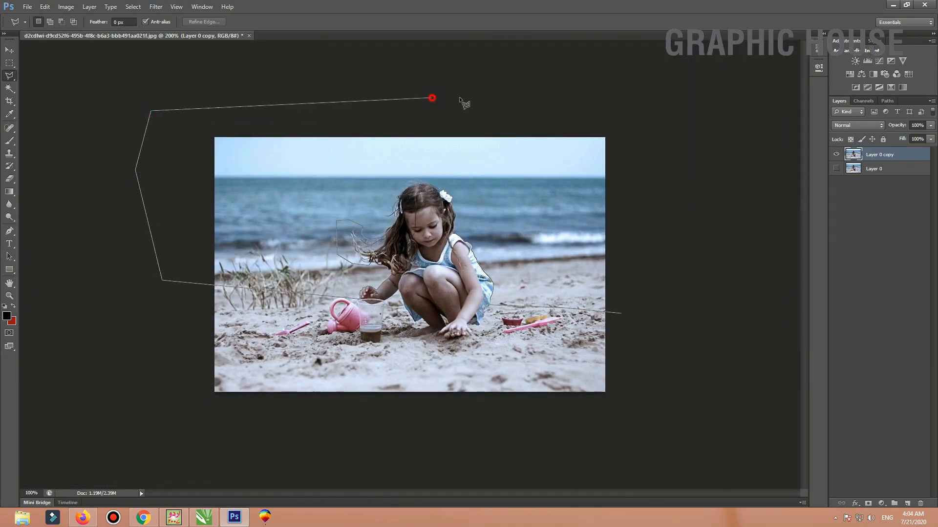
click(693, 97)
click(694, 321)
double_click(694, 321)
Delete the selected sea and sky background from the duplicate layer and clear the selection
key(Delete)
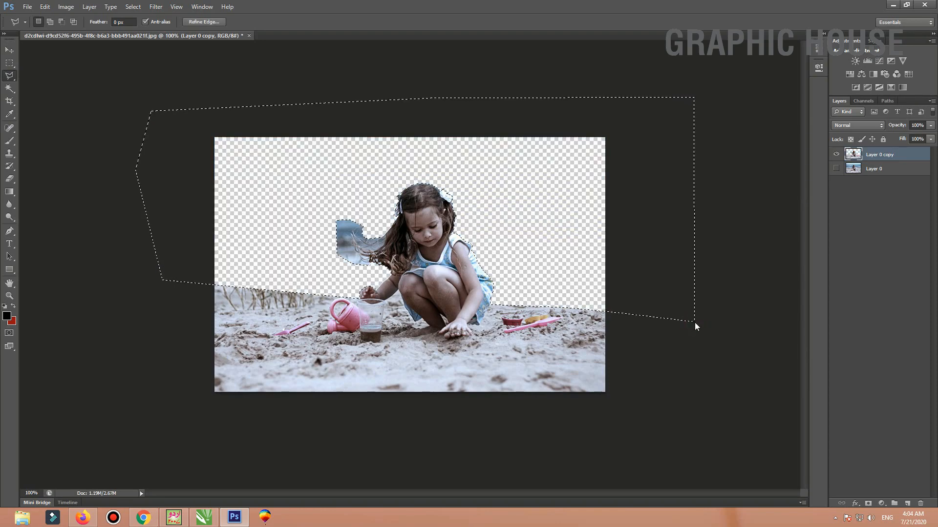
key(ctrl+d)
click(351, 252)
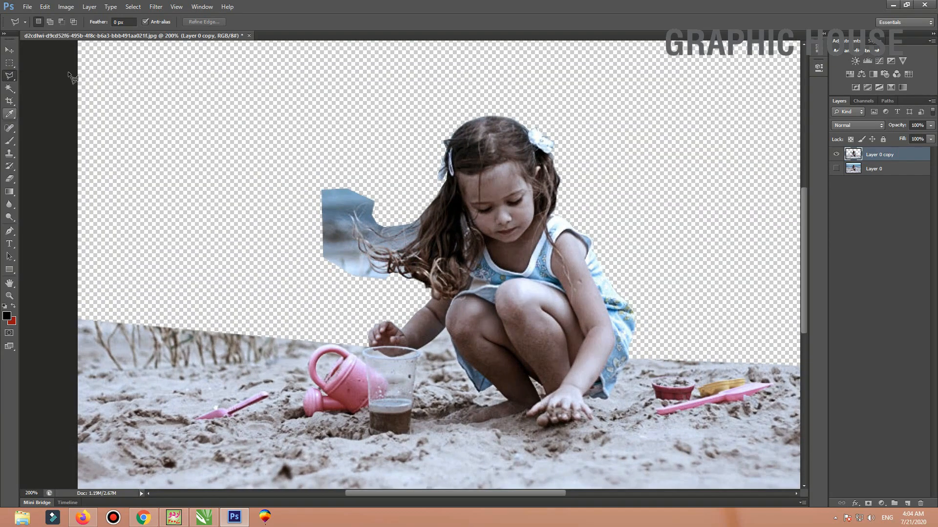
Add a solid red backdrop beneath the cutout layer, using a filled duplicate of that layer
key(v)
key(h)
click(91, 197)
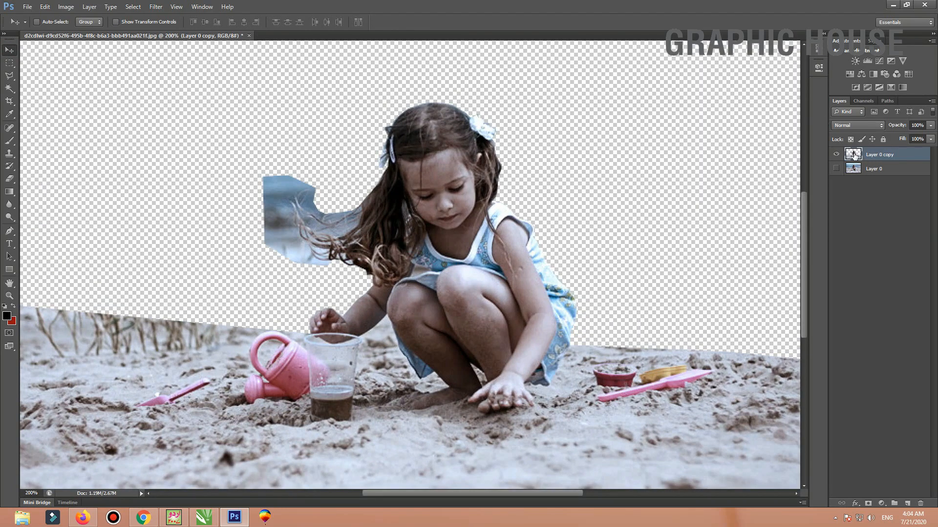
key(ctrl+j)
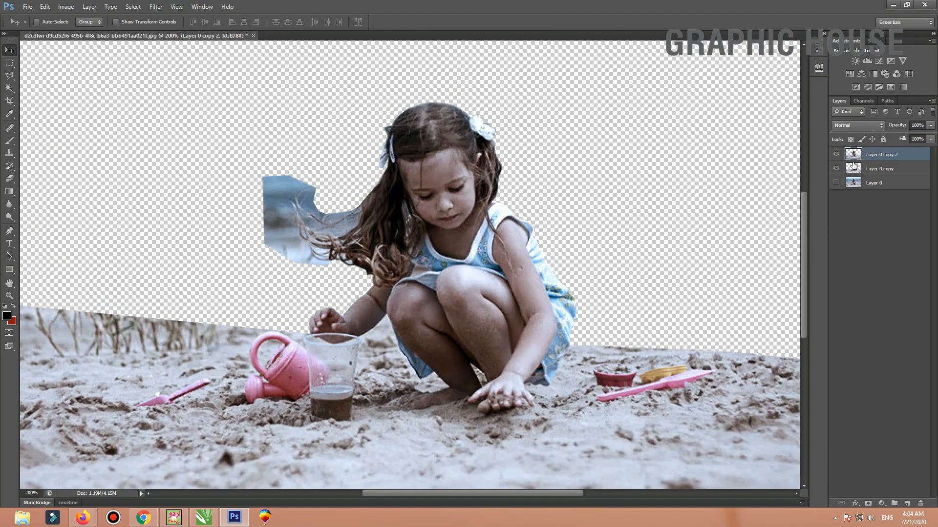
scroll(470, 432, up, 2)
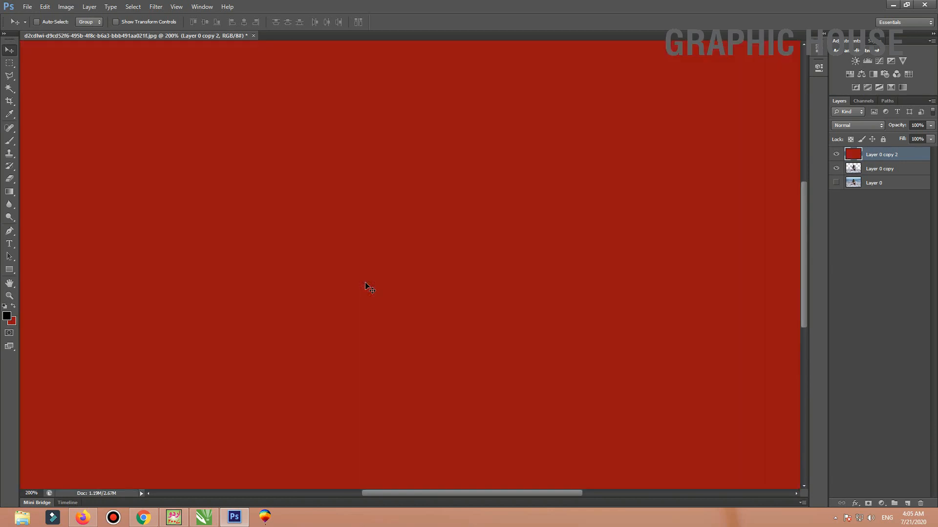
key(ctrl+minus)
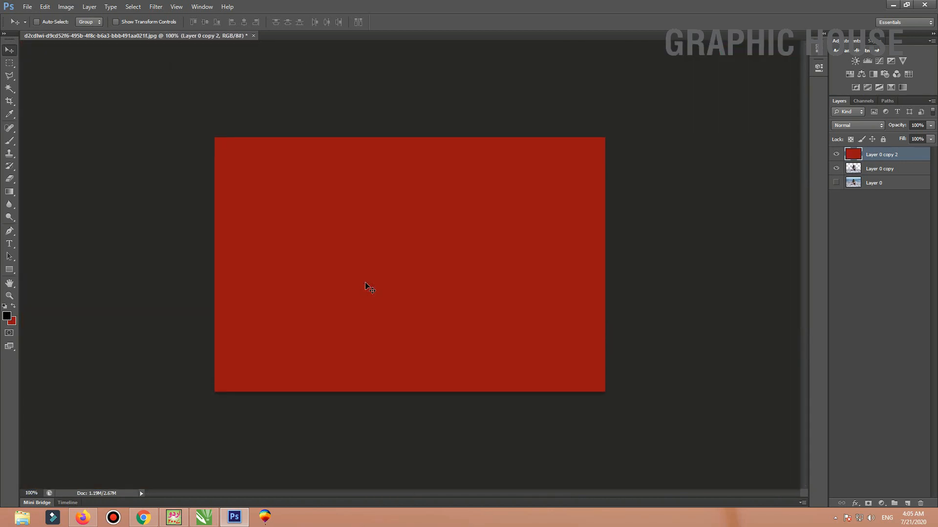
drag(852, 169, 856, 155)
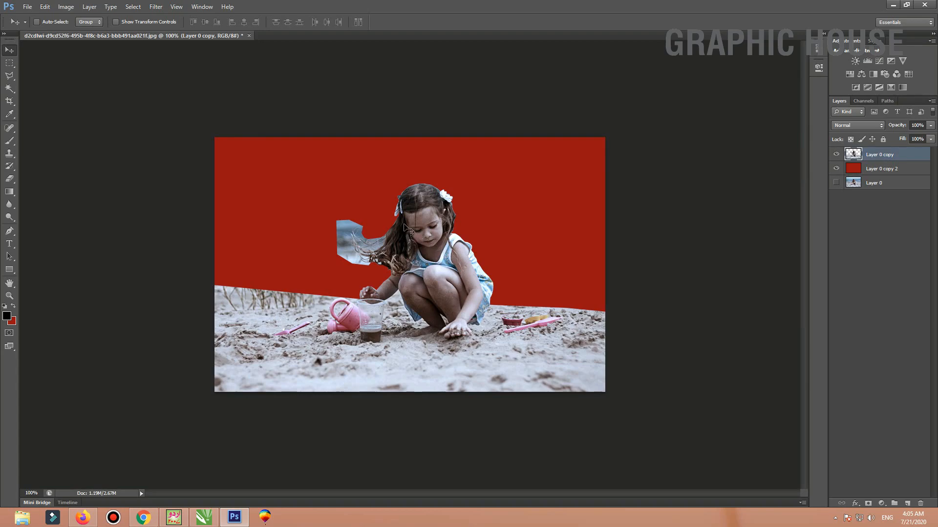
Lasso the leftover sea background around the windblown hair tips, tracing just outside the strands and closing the selection
scroll(399, 214, up, 2)
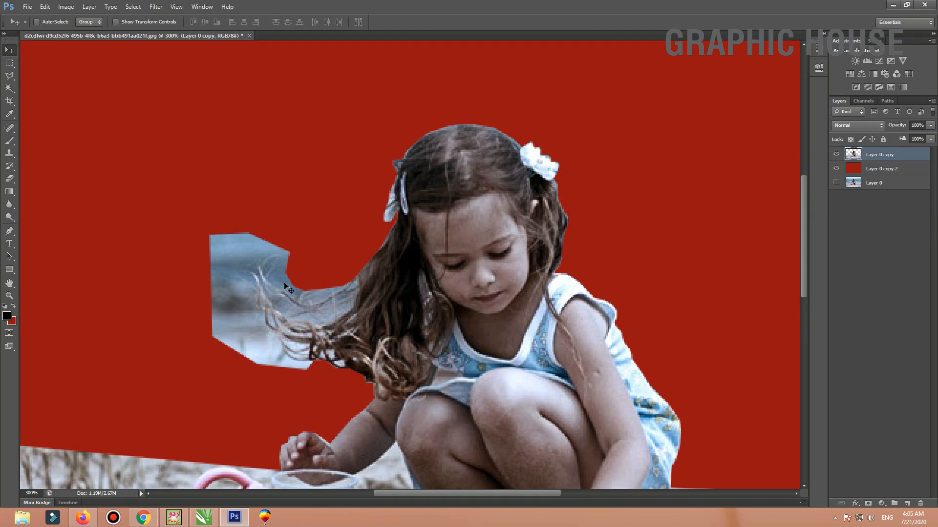
key(l)
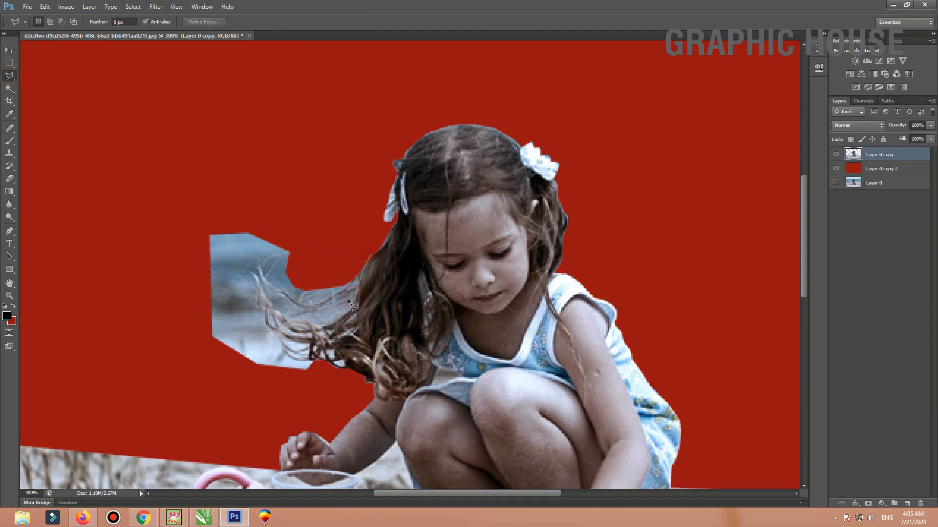
click(292, 296)
click(242, 276)
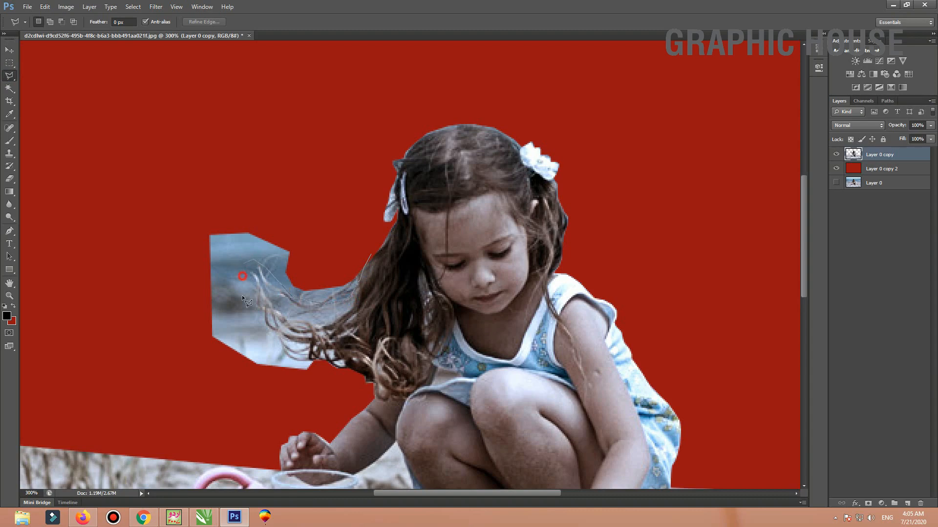
click(323, 359)
click(262, 414)
click(97, 321)
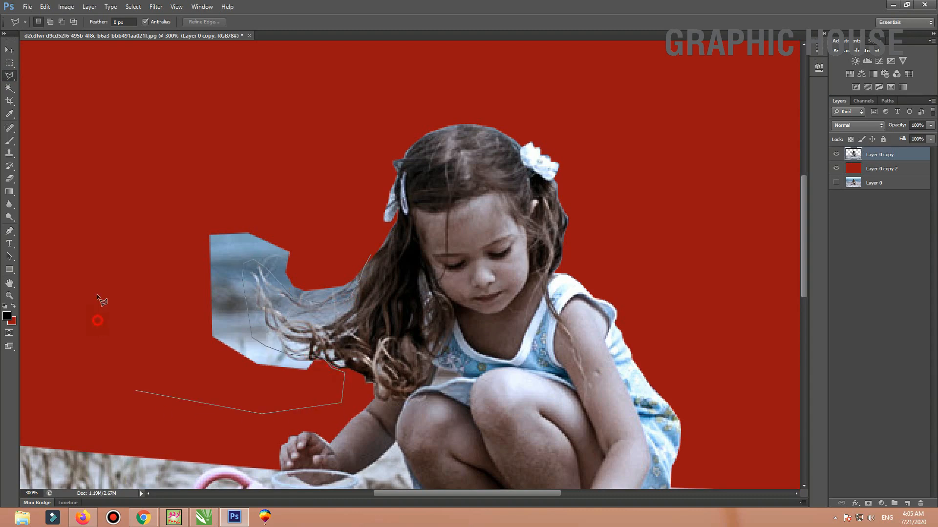
double_click(274, 147)
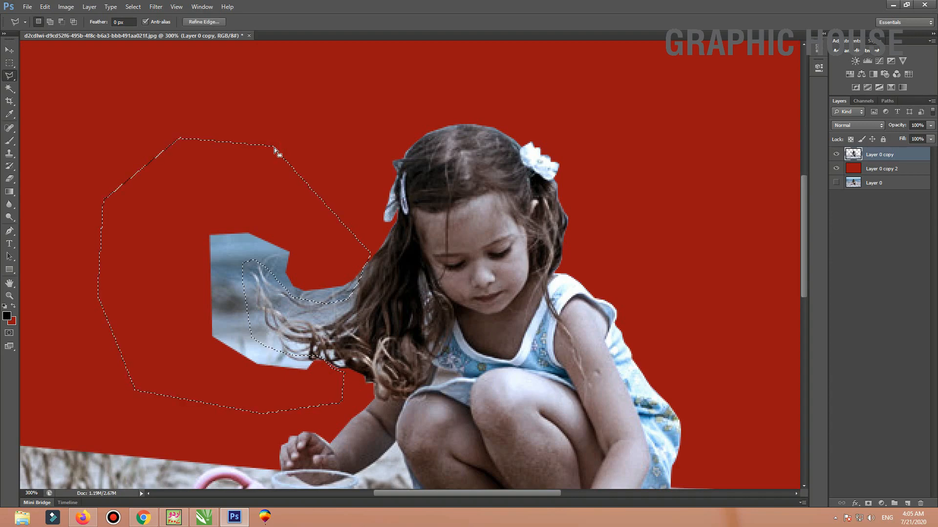
Refine the selection edge with radius 5.8 px, smooth 20, contrast 25% and a wide feather, and delete the selected background
click(198, 21)
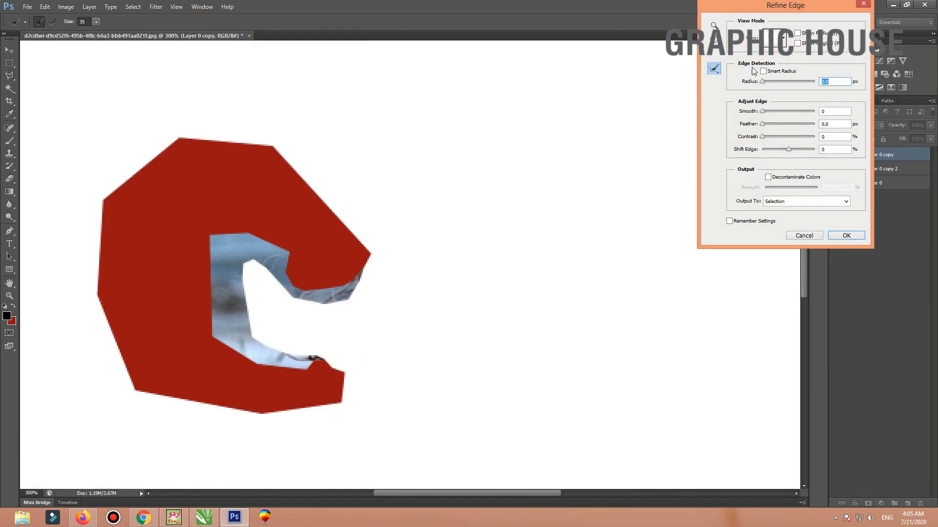
drag(774, 88, 779, 91)
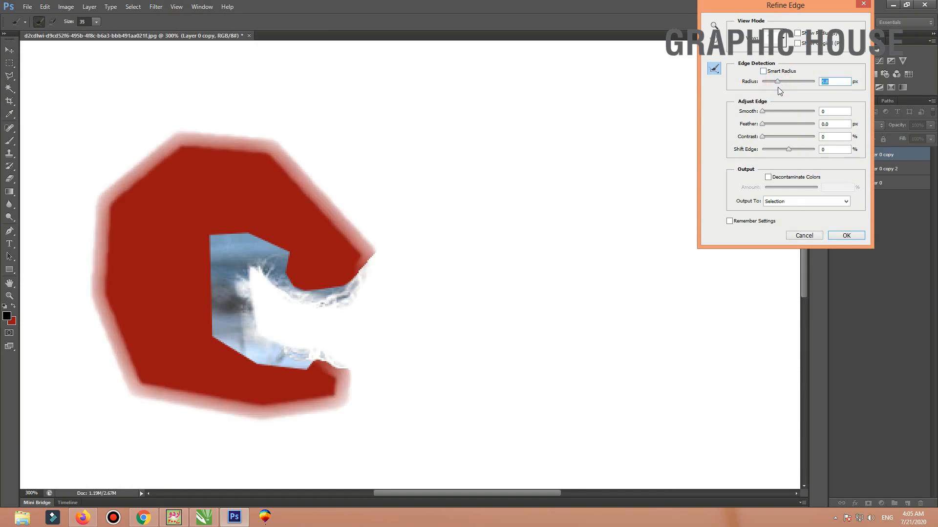
click(773, 111)
click(770, 125)
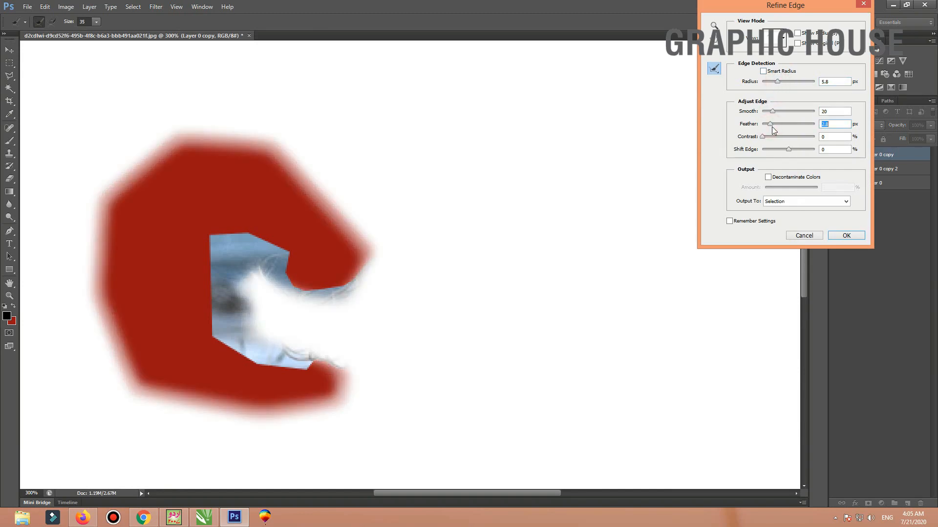
click(776, 137)
click(787, 124)
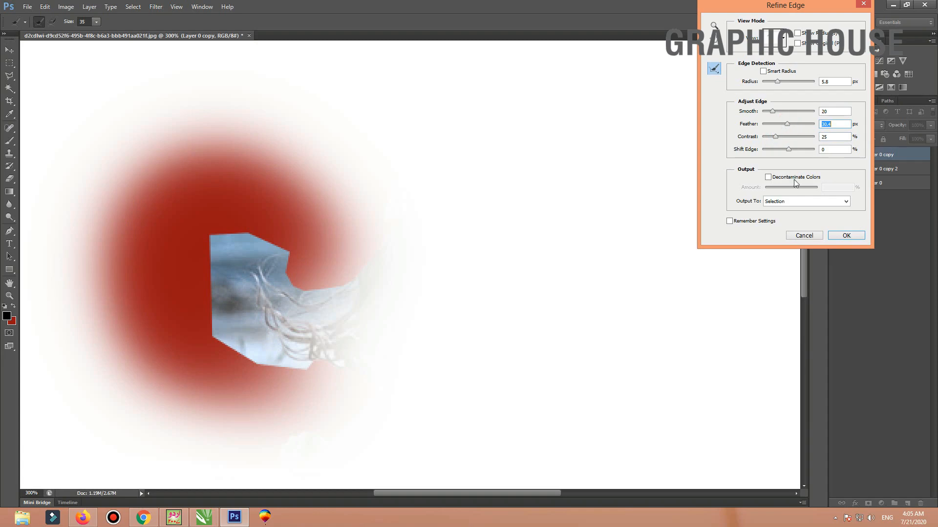
click(836, 237)
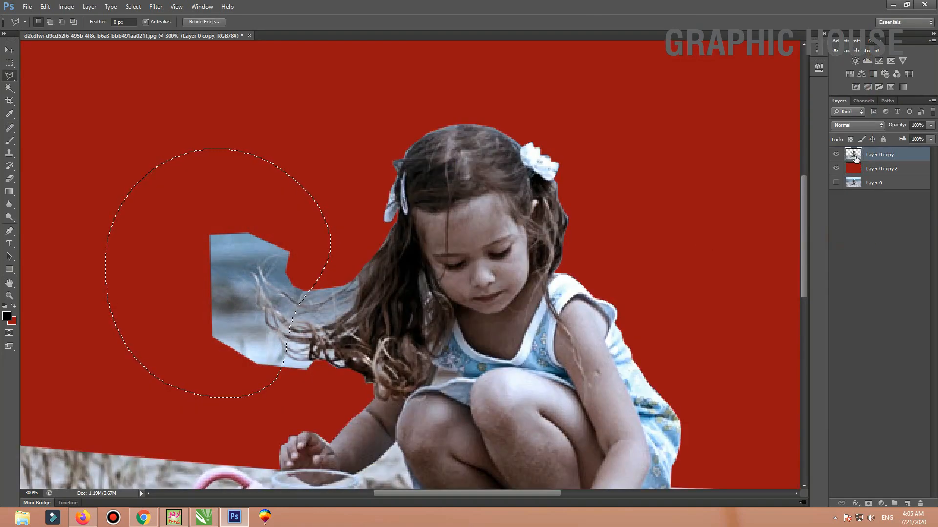
key(Delete)
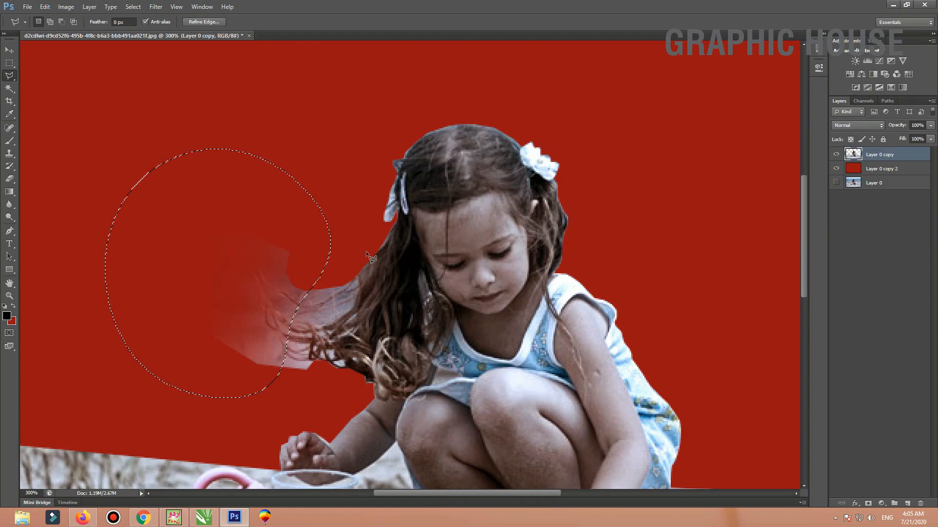
Try to refine the selection edge again with a larger radius and delete more of the faded background
click(210, 22)
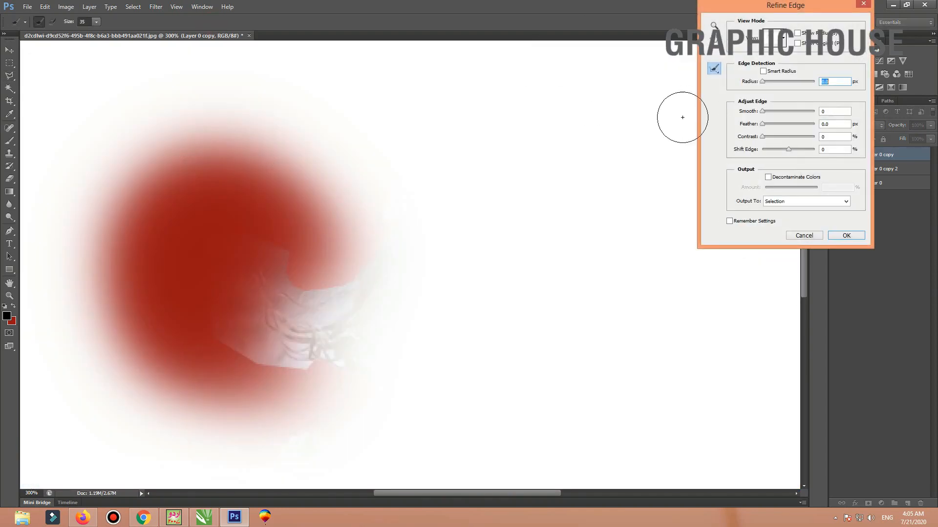
mouse_move(780, 84)
mouse_down()
mouse_move(805, 84)
mouse_move(793, 82)
mouse_up()
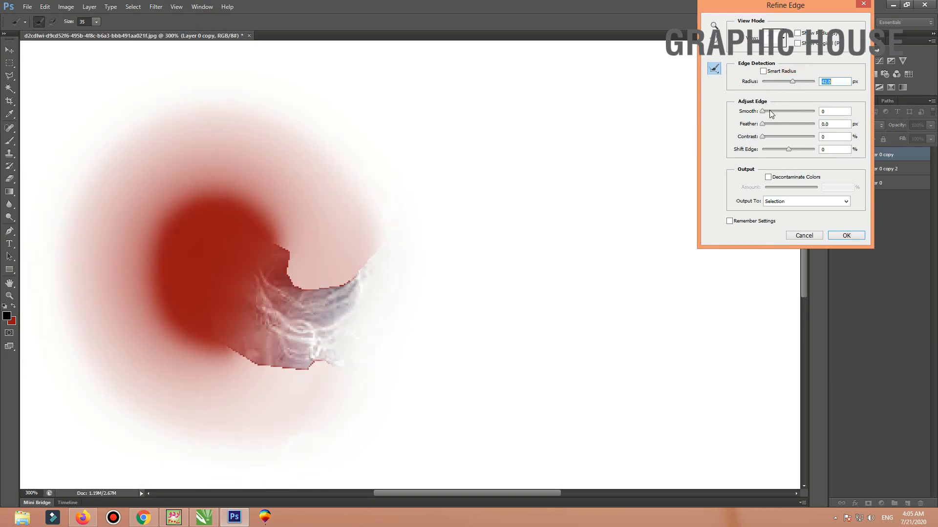
drag(762, 112, 785, 83)
click(844, 237)
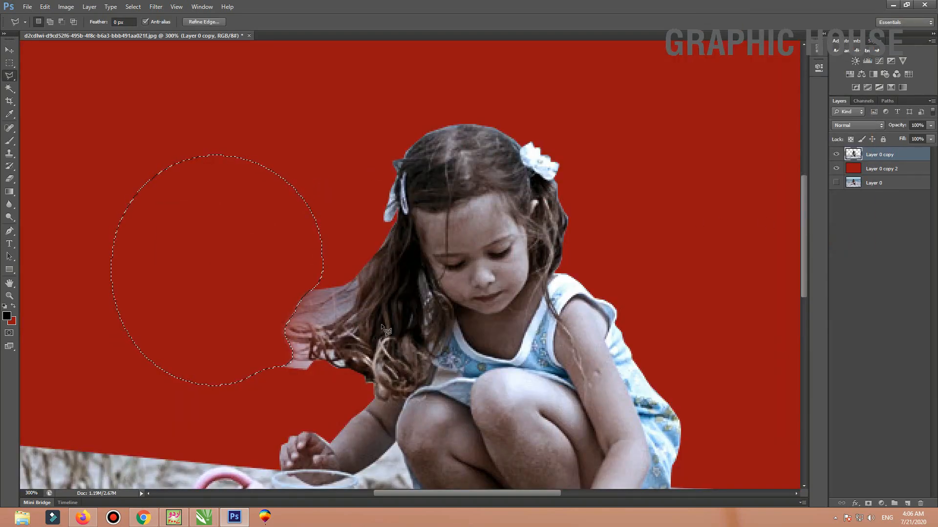
key(Delete)
key(ctrl+d)
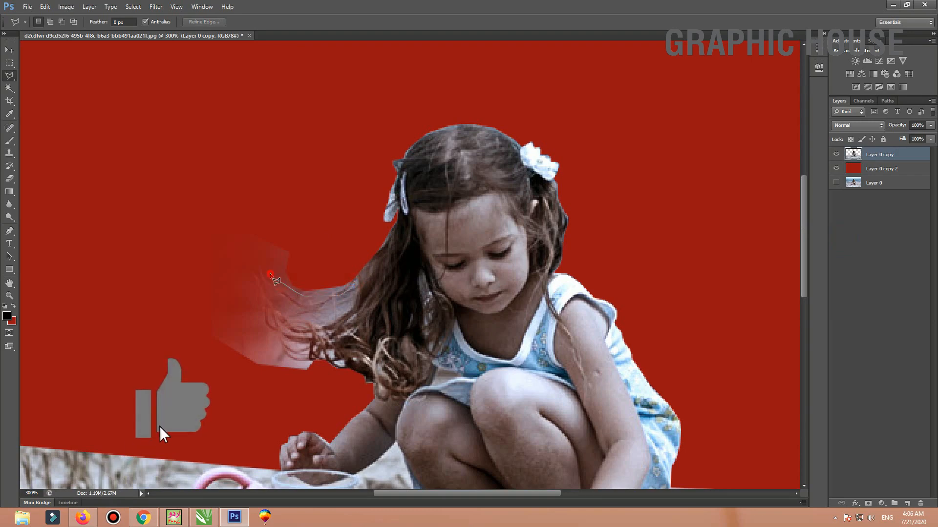
Lasso the faded background outside the windblown hair tips, delete it from the cutout layer, and clear the selection
click(258, 269)
click(270, 323)
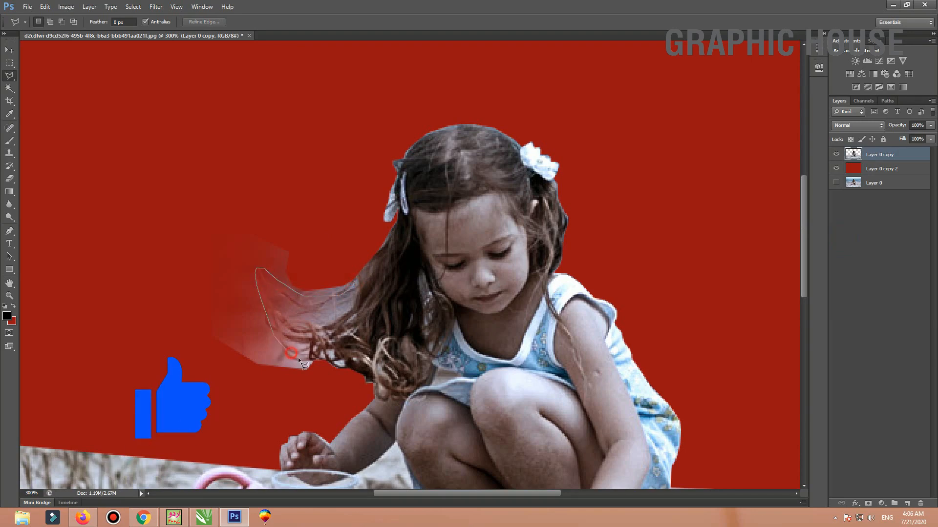
click(313, 369)
click(277, 389)
click(188, 381)
click(147, 316)
click(170, 214)
click(318, 185)
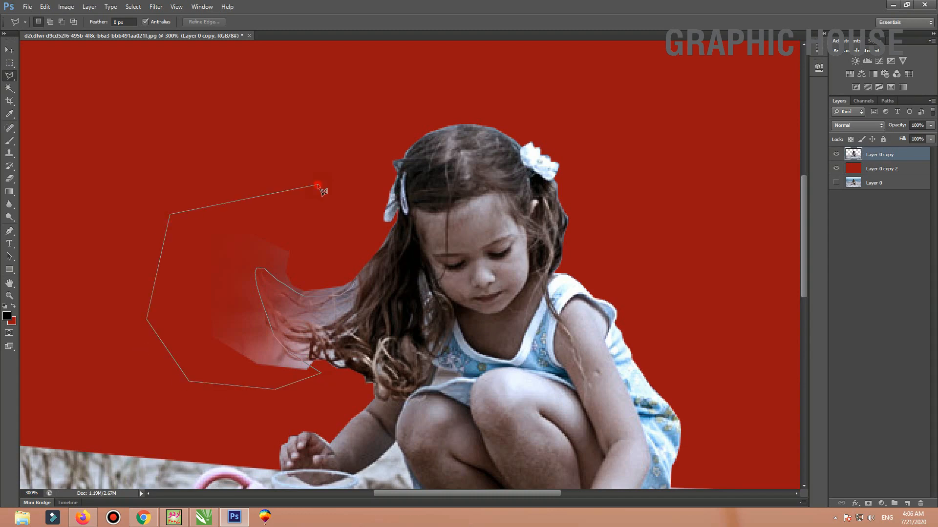
click(354, 281)
key(ctrl+d)
Try to isolate the translucent background between the hair strands with the Magic Wand and Refine Edge
key(w)
click(332, 312)
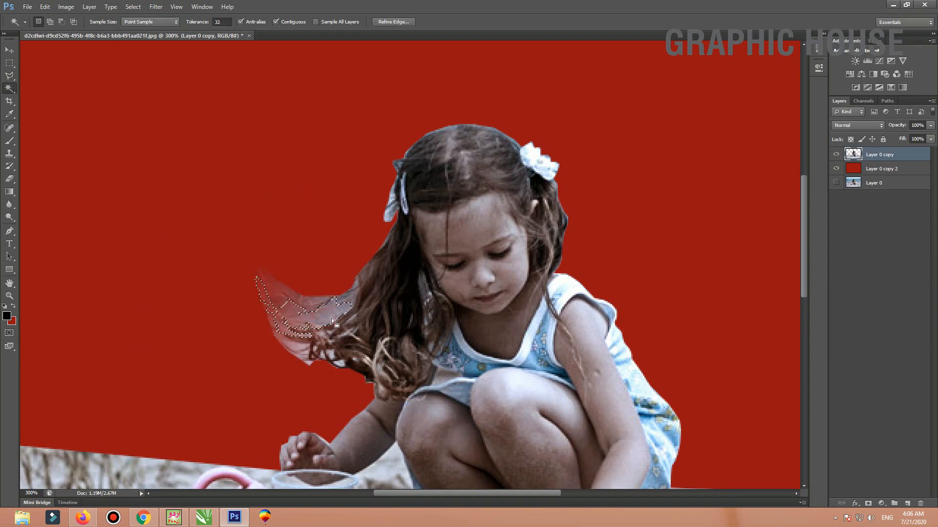
shift+click(309, 326)
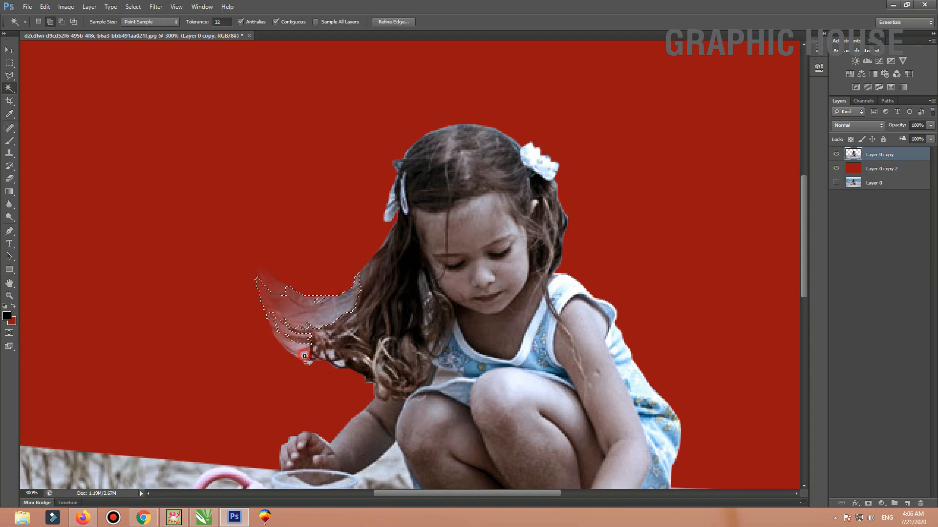
click(331, 362)
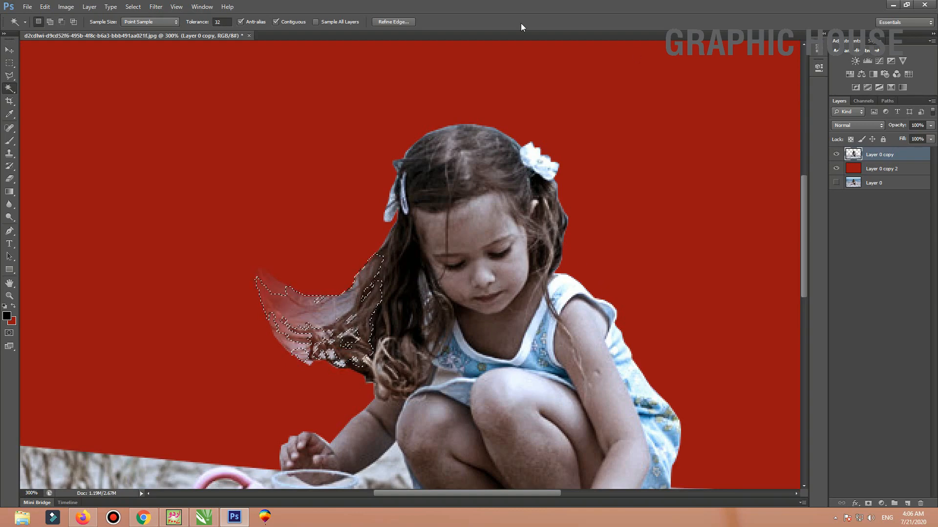
click(393, 22)
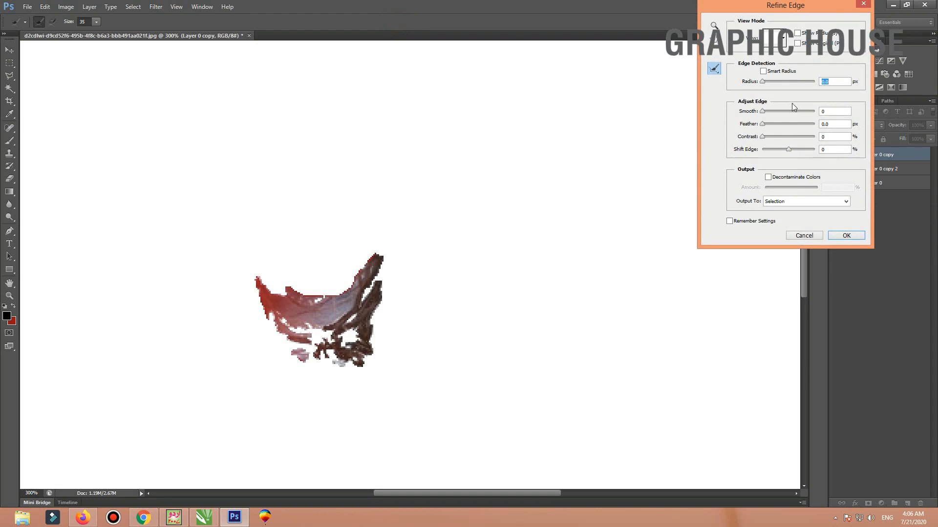
drag(763, 82, 771, 124)
key(Return)
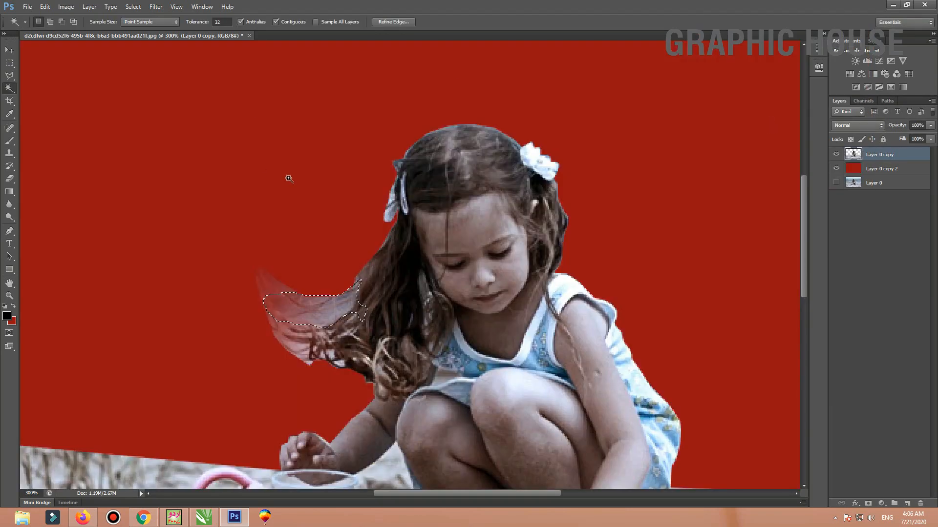
key(ctrl+d)
Erase the leftover background fringe along the upper edge of the windblown hair with the Eraser
click(9, 179)
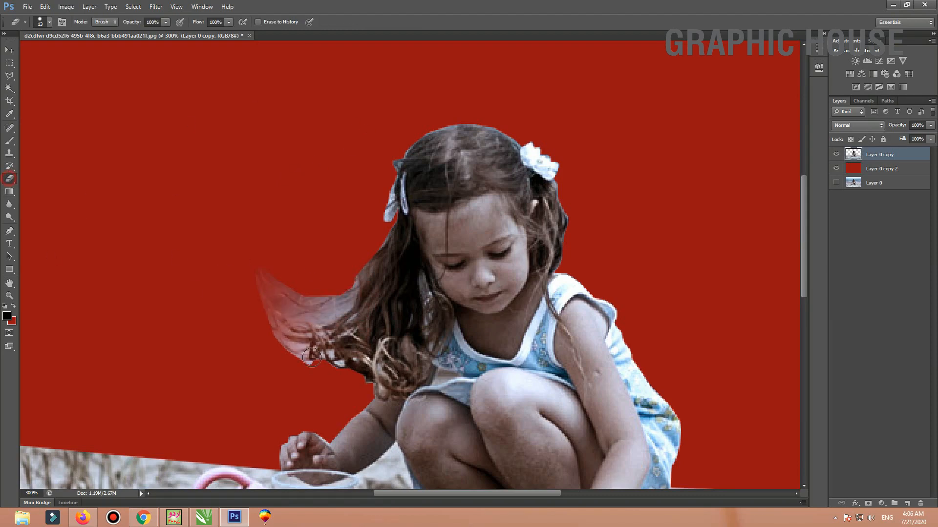
scroll(301, 337, up, 1)
scroll(319, 313, up, 1)
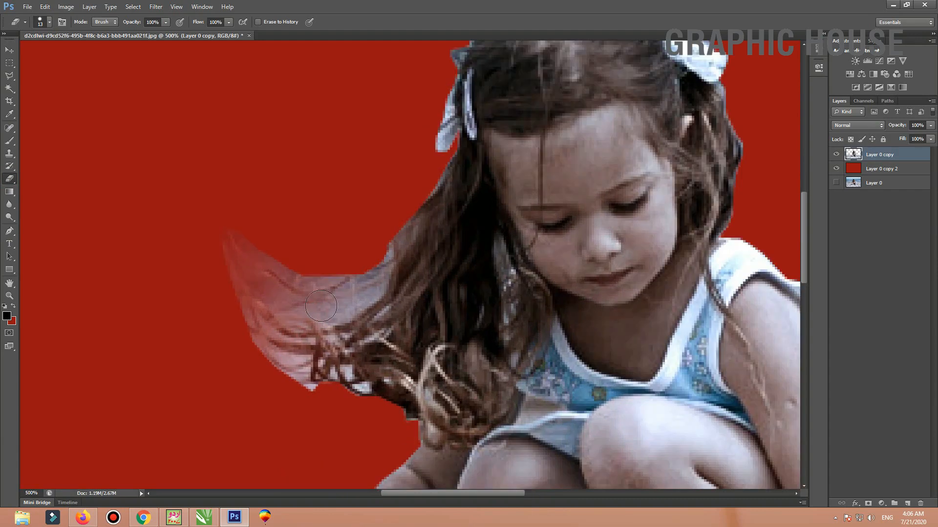
mouse_move(330, 271)
mouse_down()
mouse_move(338, 263)
mouse_move(285, 253)
mouse_up()
Set the Eraser to 50% opacity and 50% flow and reduce its brush size to 5
right_click(9, 182)
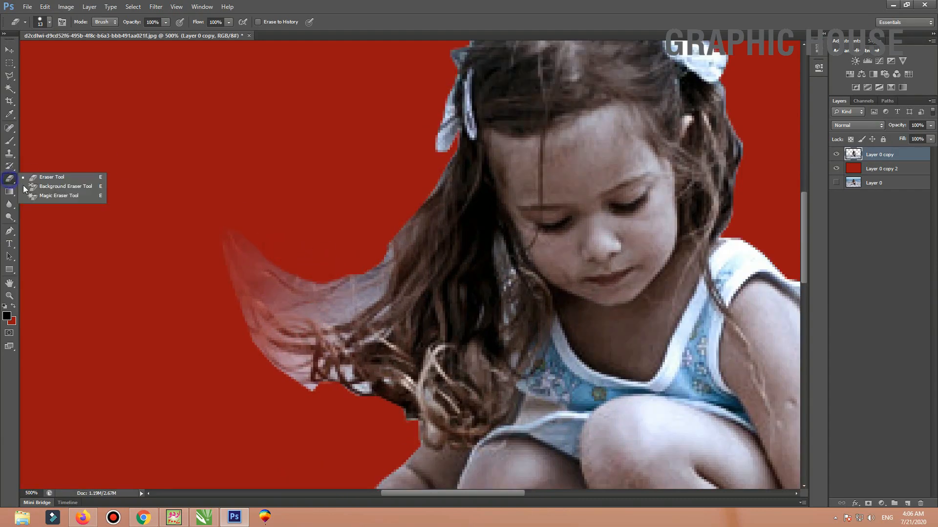
click(41, 177)
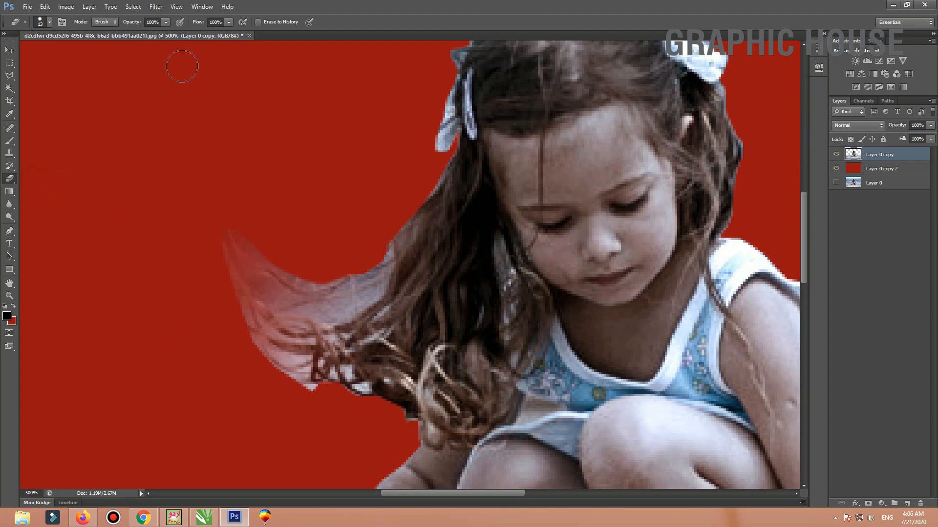
click(157, 22)
text(50)
key(Tab)
text(50)
key(Return)
key(bracketleft)
key(bracketleft)
key(bracketleft)
key(bracketleft)
key(bracketleft)
Erase the remaining pale background between and around the windblown hair strands and soften the hair bow's outer edge
drag(369, 385, 347, 370)
mouse_move(375, 293)
mouse_down()
mouse_move(359, 302)
mouse_move(379, 289)
mouse_up()
drag(387, 249, 367, 257)
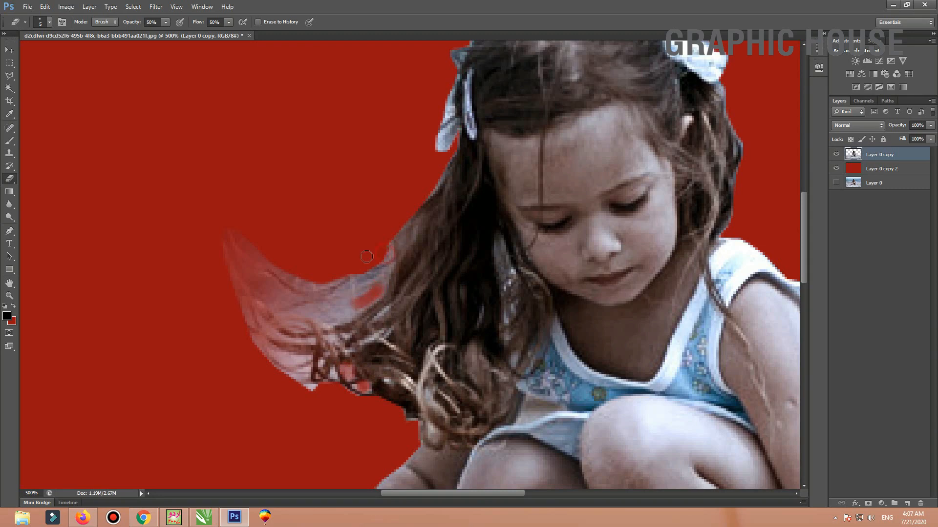
mouse_move(307, 353)
mouse_down()
mouse_move(275, 351)
mouse_move(307, 376)
mouse_move(293, 383)
mouse_move(302, 377)
mouse_move(317, 393)
mouse_move(280, 370)
mouse_up()
mouse_move(306, 310)
mouse_down()
mouse_move(278, 295)
mouse_move(317, 281)
mouse_move(297, 281)
mouse_move(260, 252)
mouse_up()
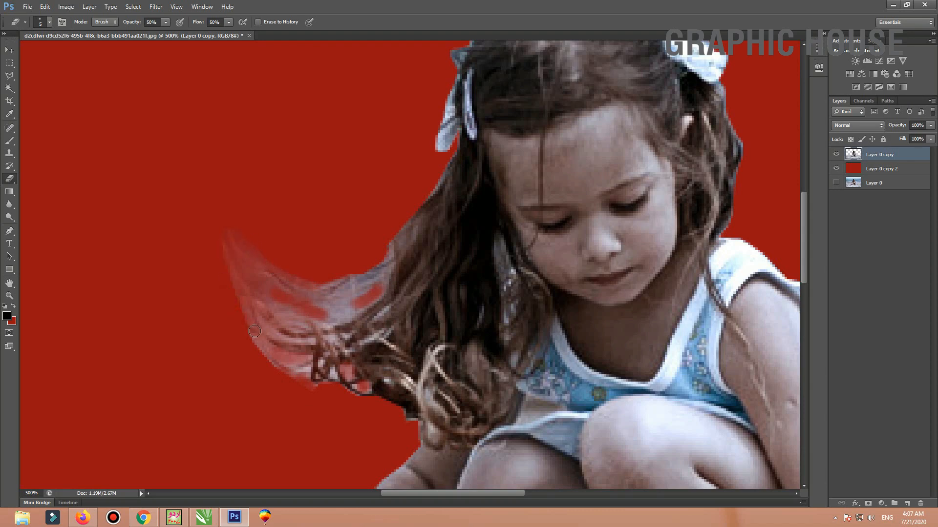
mouse_move(268, 356)
mouse_down()
mouse_move(301, 379)
mouse_move(302, 368)
mouse_move(277, 372)
mouse_move(293, 359)
mouse_move(261, 341)
mouse_move(349, 318)
mouse_move(335, 315)
mouse_move(361, 305)
mouse_move(355, 299)
mouse_move(326, 312)
mouse_move(349, 312)
mouse_move(302, 315)
mouse_move(332, 374)
mouse_move(337, 341)
mouse_up()
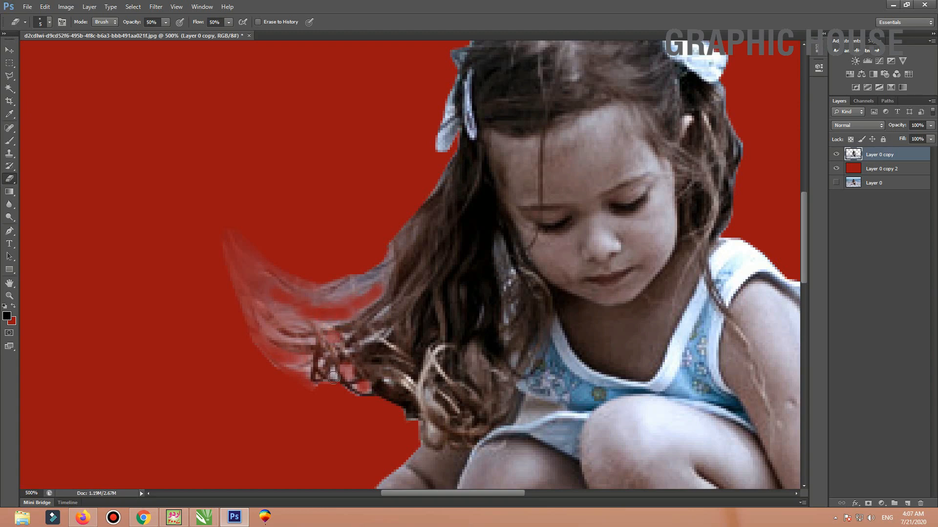
drag(334, 377, 331, 368)
mouse_move(441, 152)
mouse_down()
mouse_move(442, 107)
mouse_move(438, 114)
mouse_up()
key(ctrl+z)
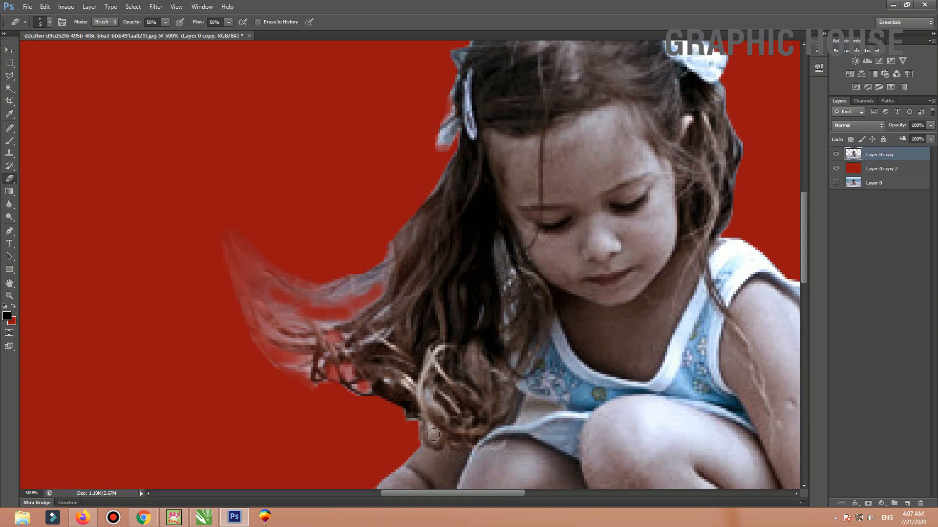
Erase the remaining background patch in the lower curls and fade the pale fringe around the windblown strands
drag(433, 434, 431, 428)
mouse_move(309, 340)
mouse_down()
mouse_move(284, 338)
mouse_move(266, 319)
mouse_move(300, 324)
mouse_up()
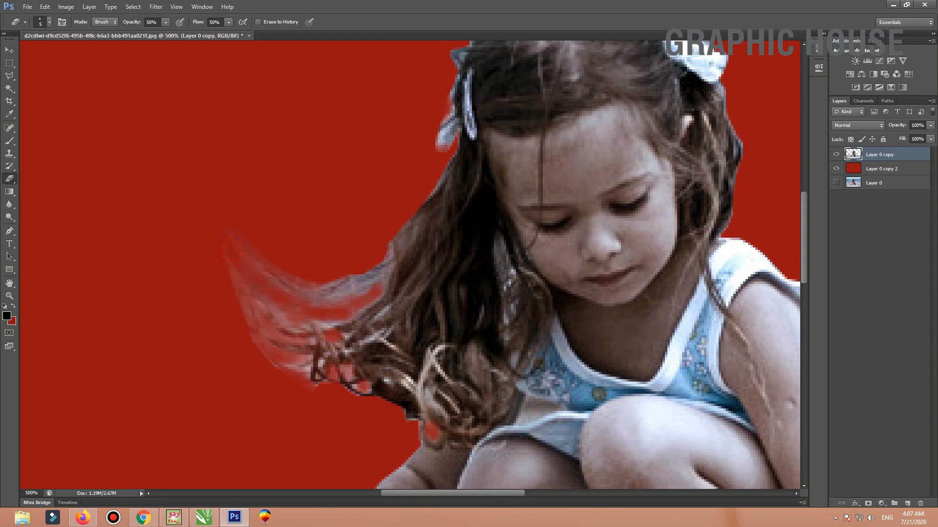
scroll(505, 389, down, 2)
scroll(504, 389, down, 1)
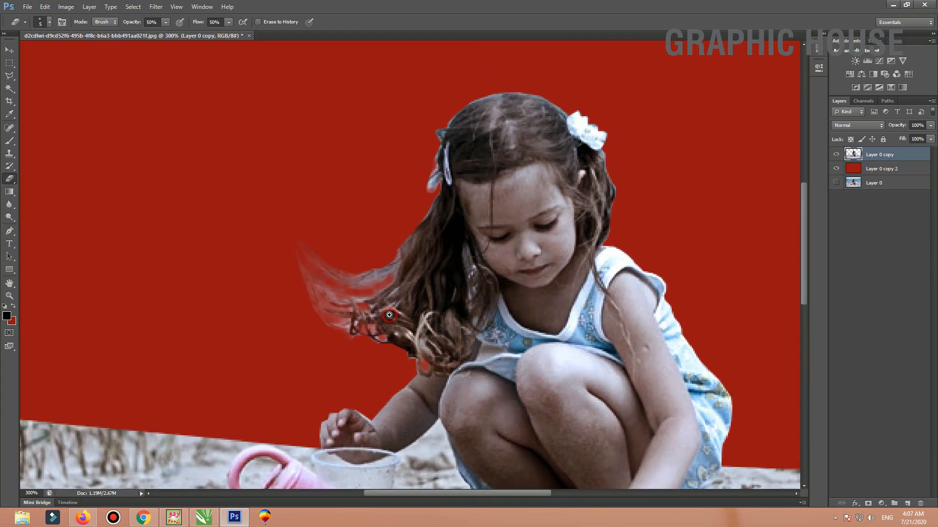
ctrl+click(476, 104)
ctrl+click(373, 333)
key(w)
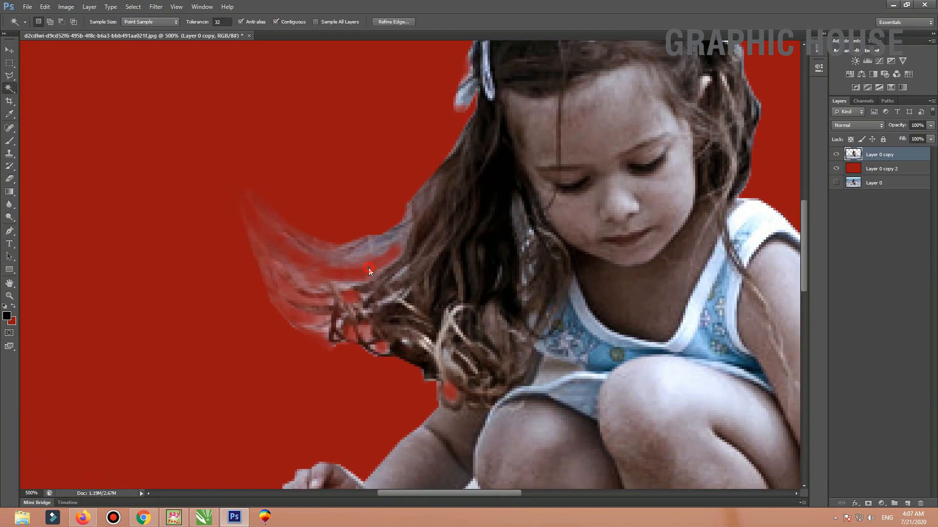
click(361, 300)
click(393, 332)
key(ctrl+d)
Try outlining the windblown hair with the Polygonal Lasso and refining the selection with smooth 10, feather 4.5 px and contrast 11%
click(9, 75)
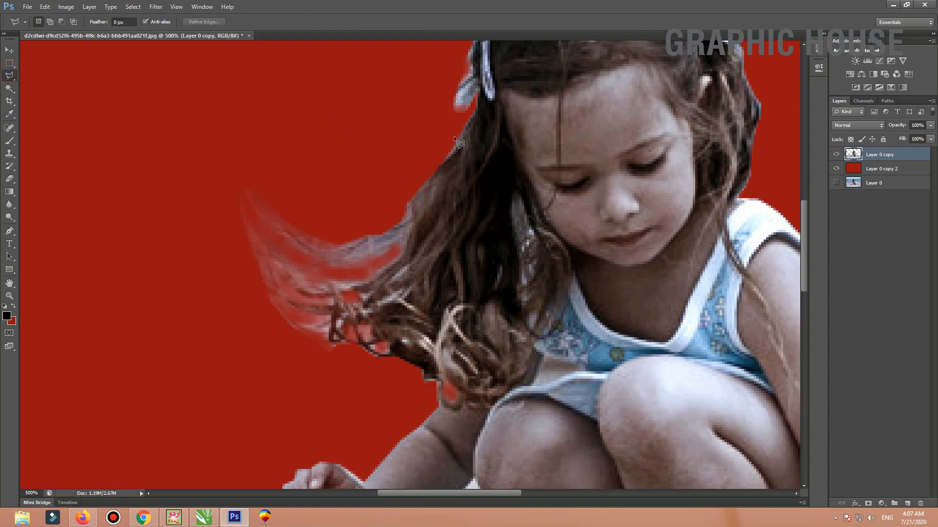
click(258, 143)
click(189, 156)
click(188, 345)
click(272, 466)
click(432, 405)
click(421, 355)
click(469, 225)
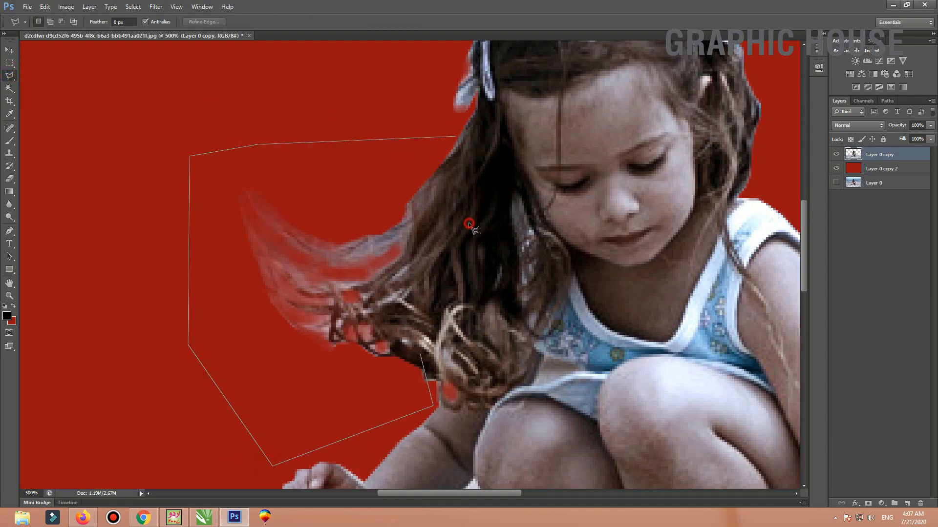
click(469, 224)
click(202, 21)
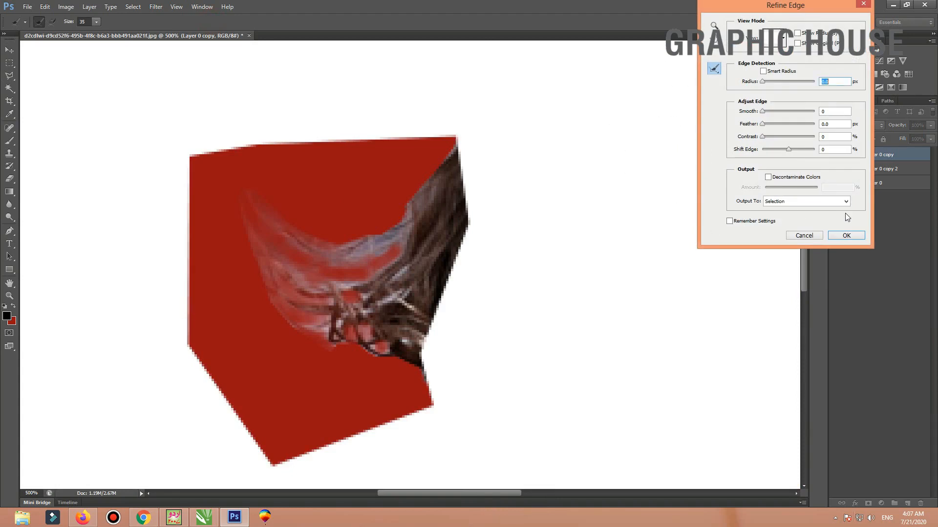
drag(765, 139, 772, 81)
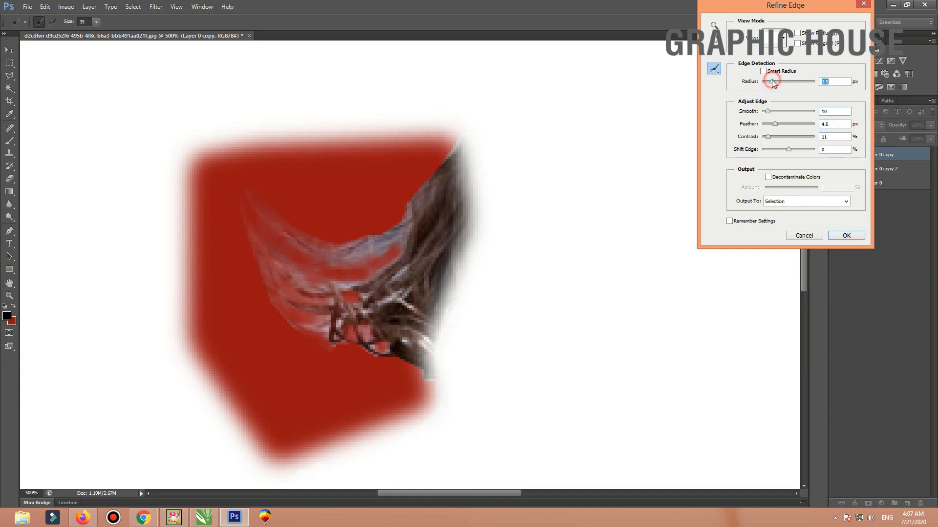
click(861, 237)
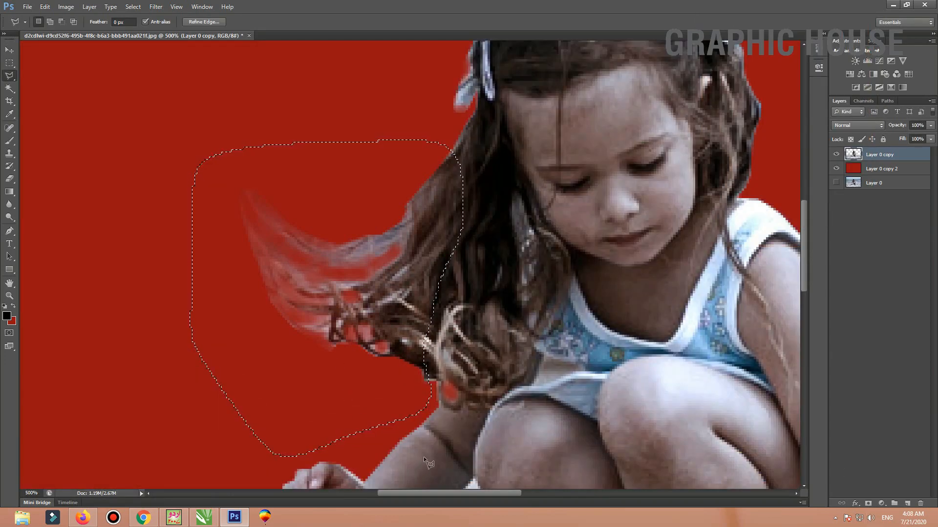
key(ctrl+d)
Select the empty area around the girl and sand cutout with the Magic Wand and feather the selection by 1.2 pixels
scroll(422, 227, down, 5)
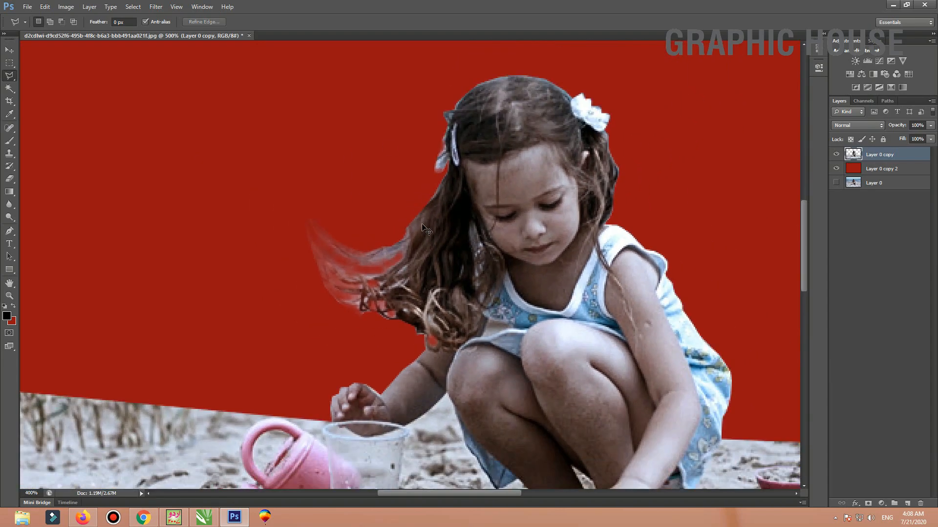
scroll(438, 221, up, 3)
key(w)
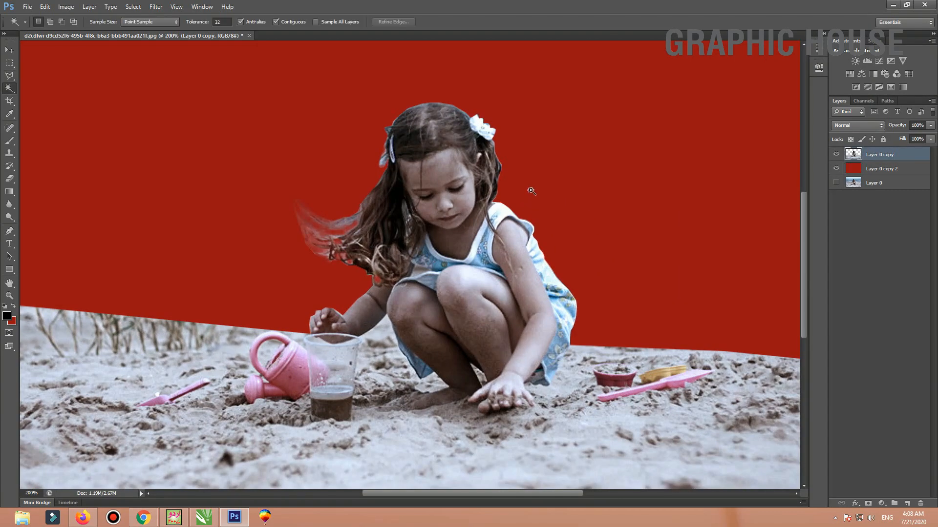
click(529, 189)
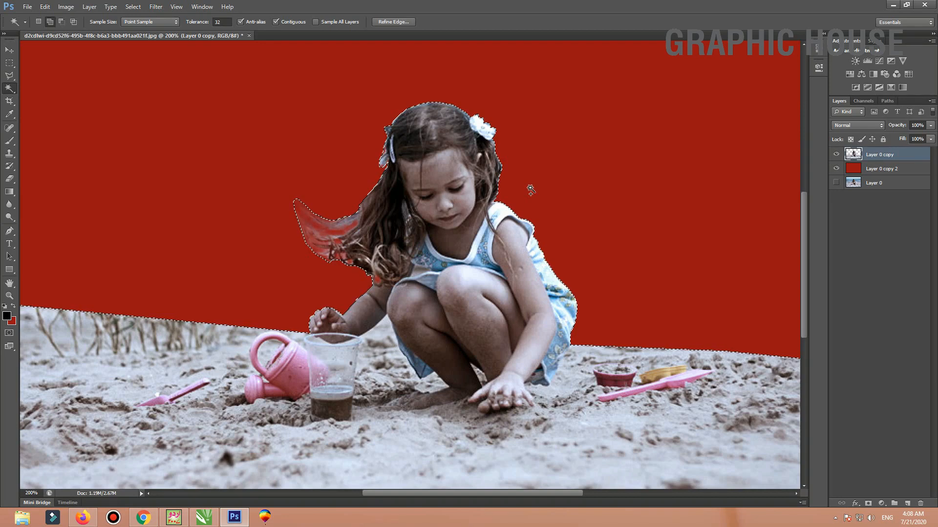
key(shift+F6)
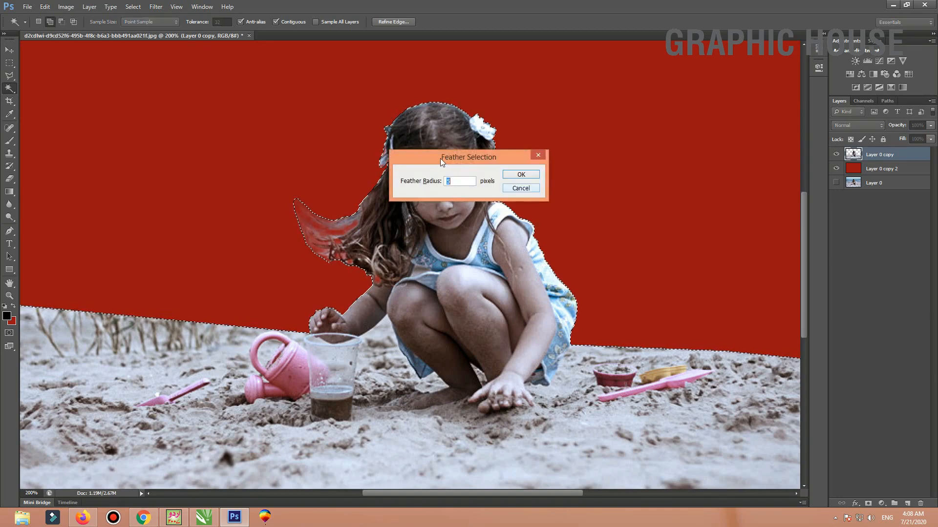
drag(440, 159, 564, 94)
text(1.2)
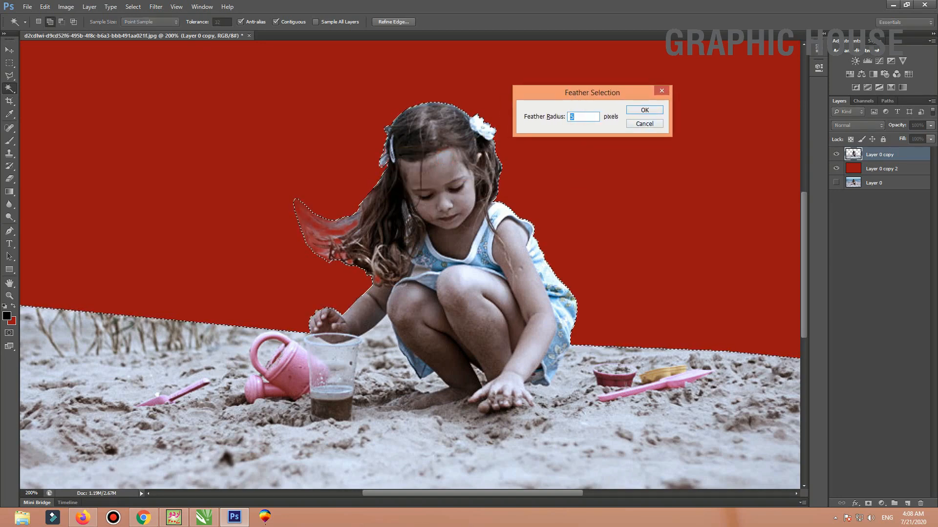
key(Return)
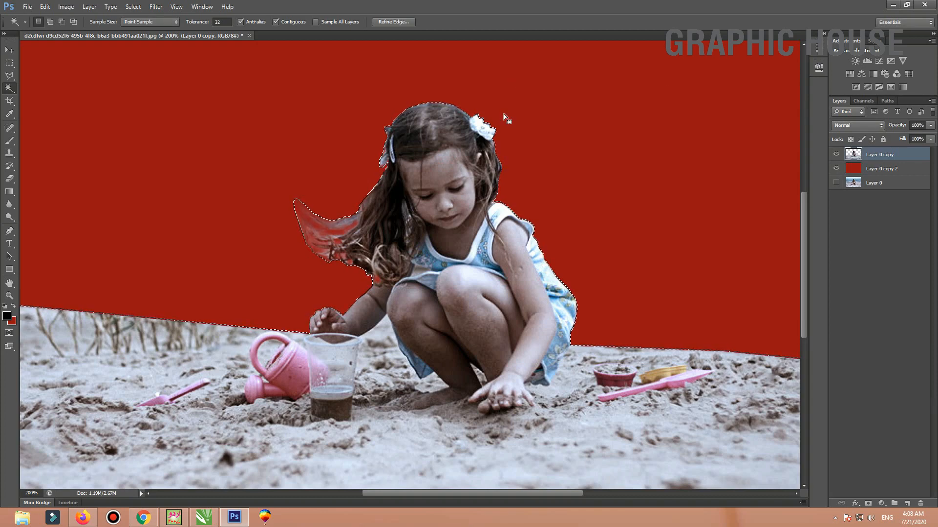
key(ctrl+d)
Delete the red backing layer beneath the girl cutout
click(10, 50)
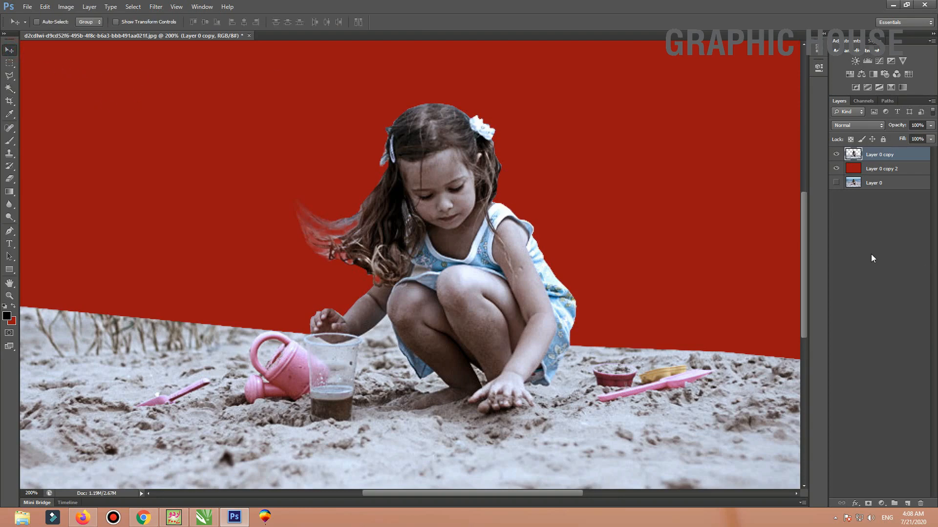
click(853, 171)
key(Delete)
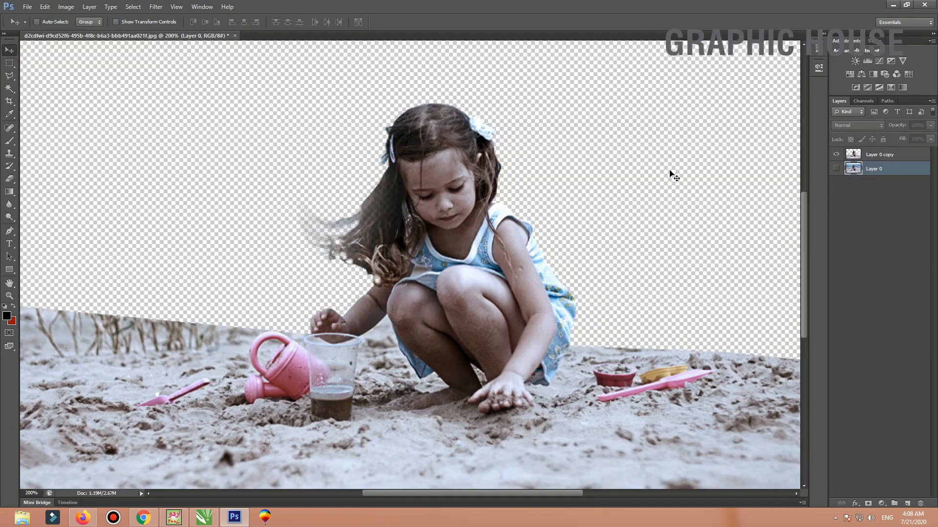
key(ctrl+minus)
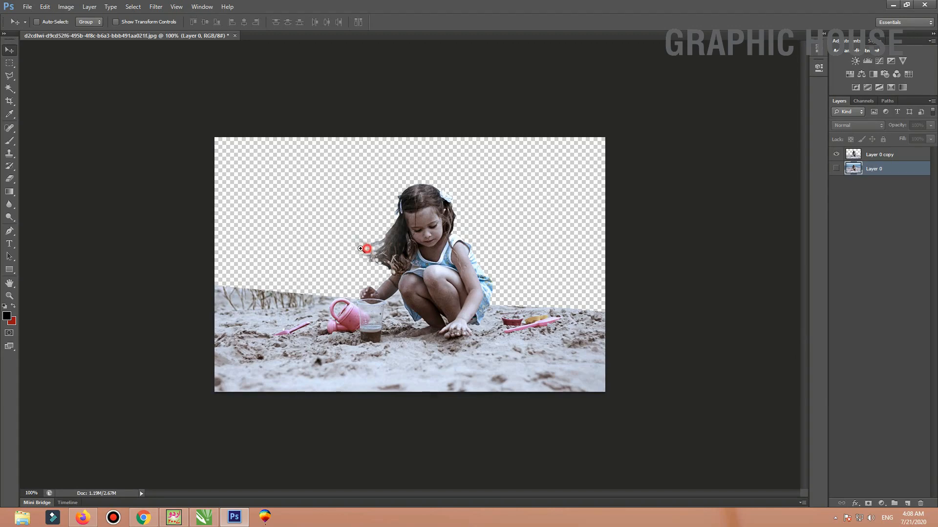
click(360, 248)
key(ctrl+minus)
click(853, 154)
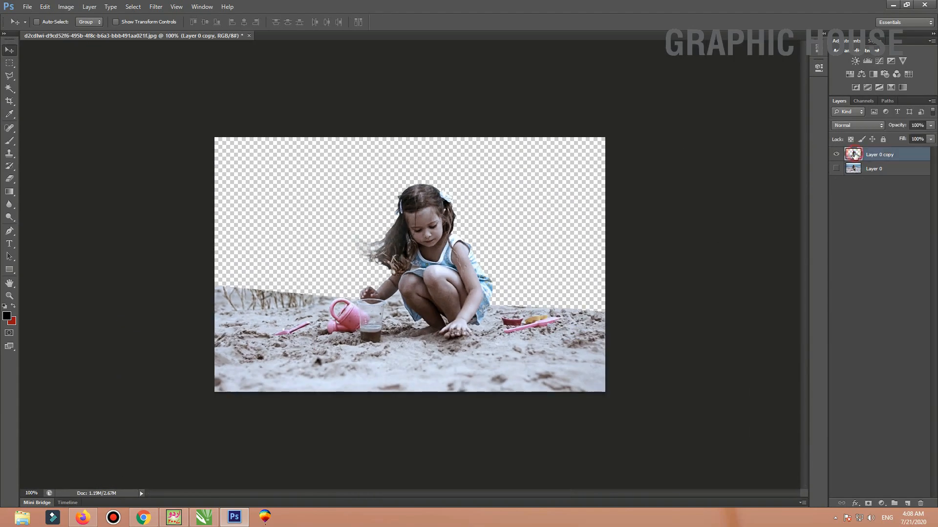
key(ctrl+m)
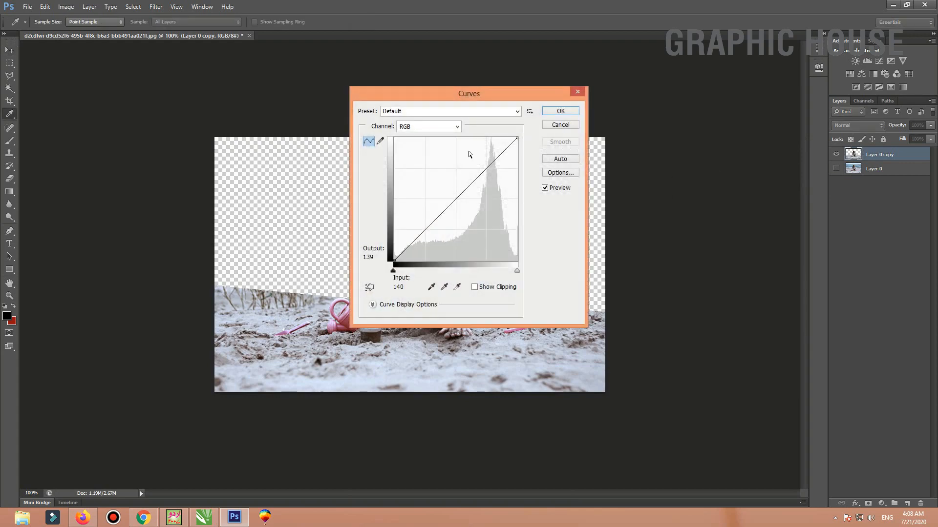
drag(532, 97, 695, 97)
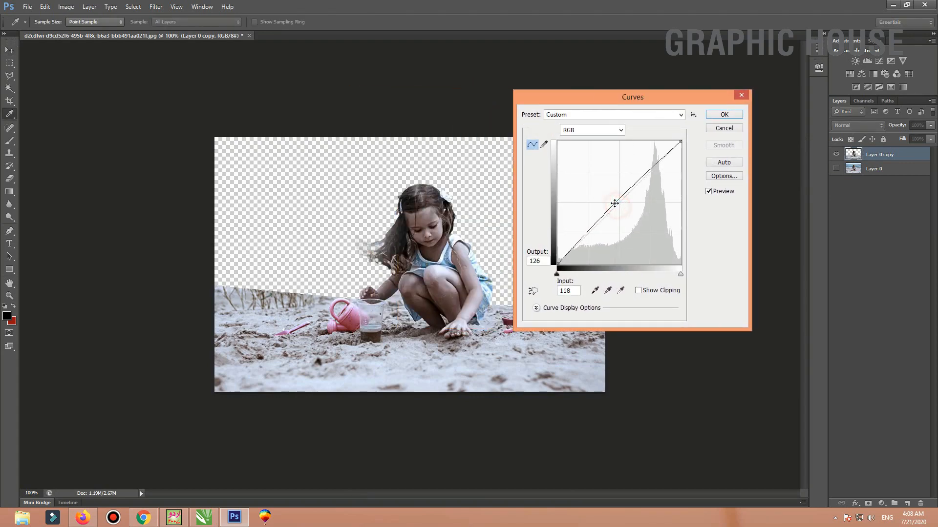
click(615, 202)
key(Escape)
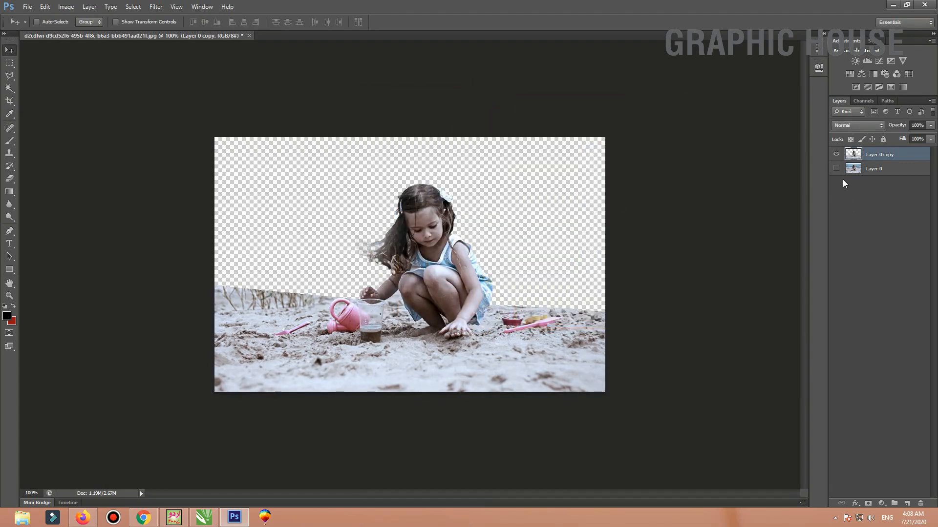
Show the original beach photo layer, test-move the cutout layer over it and undo the move
click(836, 168)
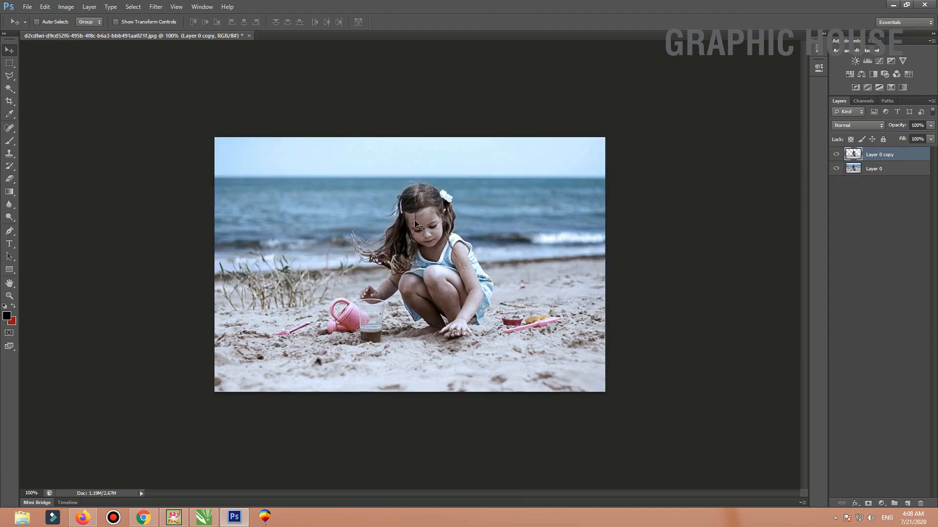
drag(431, 229, 475, 283)
key(ctrl+z)
Brighten the original beach photo layer with a Curves point at input 123 and output 141
click(855, 170)
key(ctrl+m)
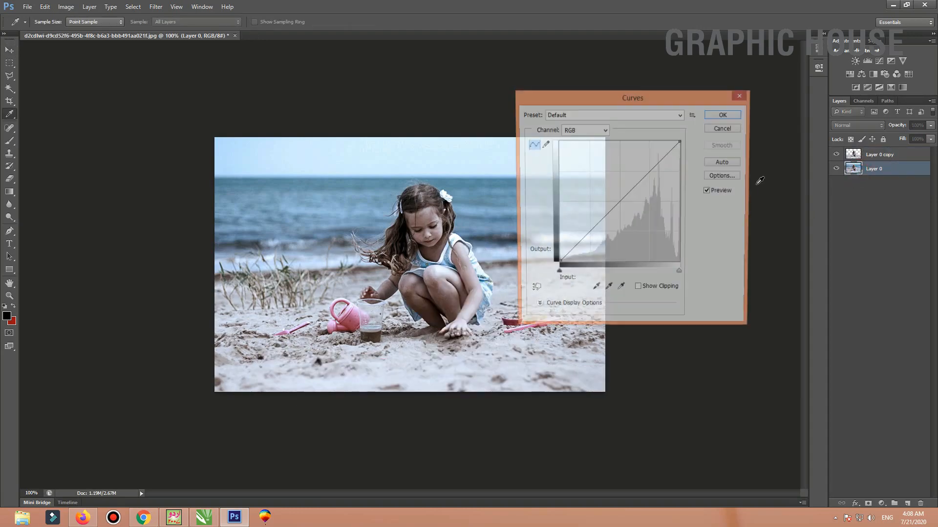
click(617, 196)
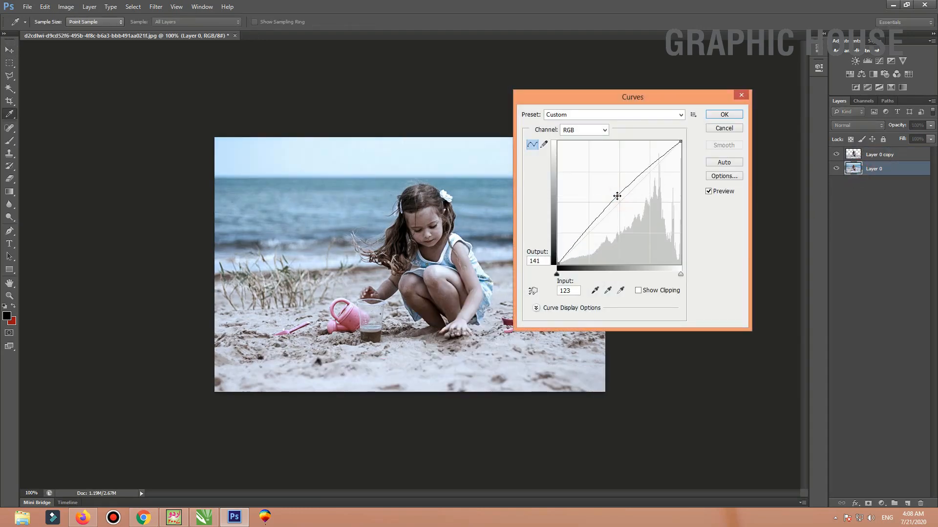
key(Return)
Save the layered image as a Photoshop PSD file on the Desktop, keeping its layers and suggested file name
key(ctrl+shift+s)
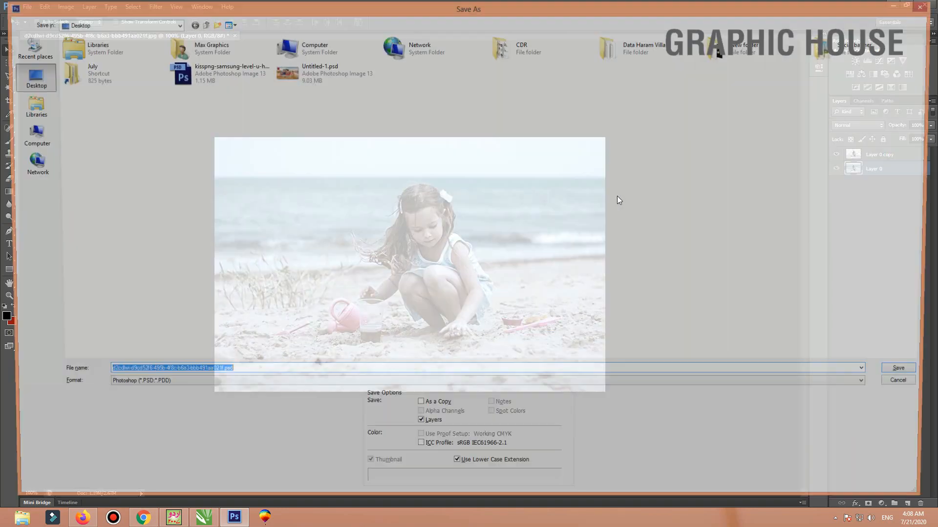
key(Return)
key(Return)
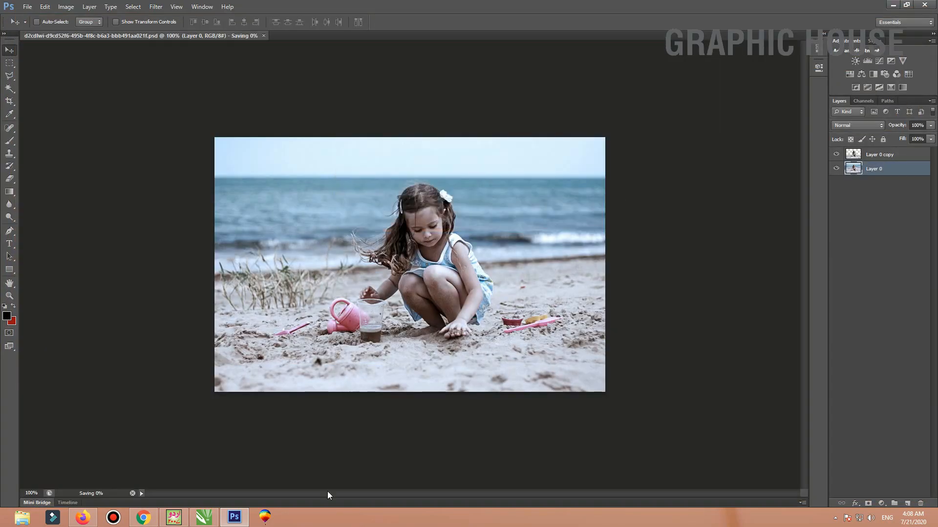
Switch to CorelDRAW and import the saved PSD from the Desktop, placing it about 4.99 by 3.25 inches over the empty-frame design
click(213, 519)
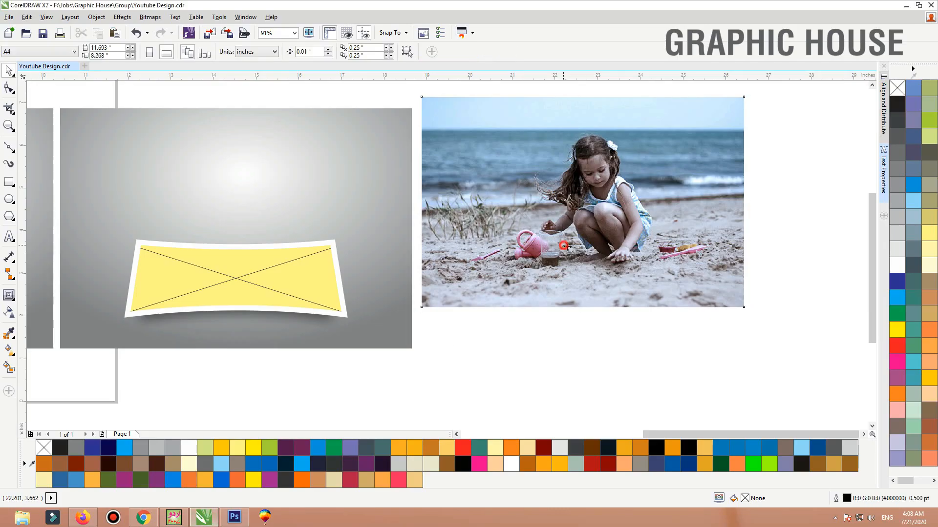
scroll(676, 216, down, 2)
drag(676, 217, 217, 407)
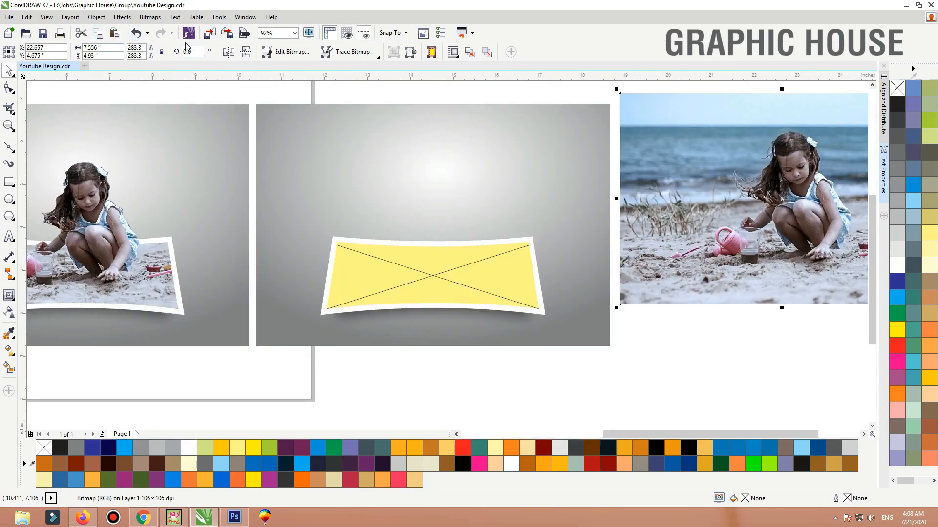
click(209, 35)
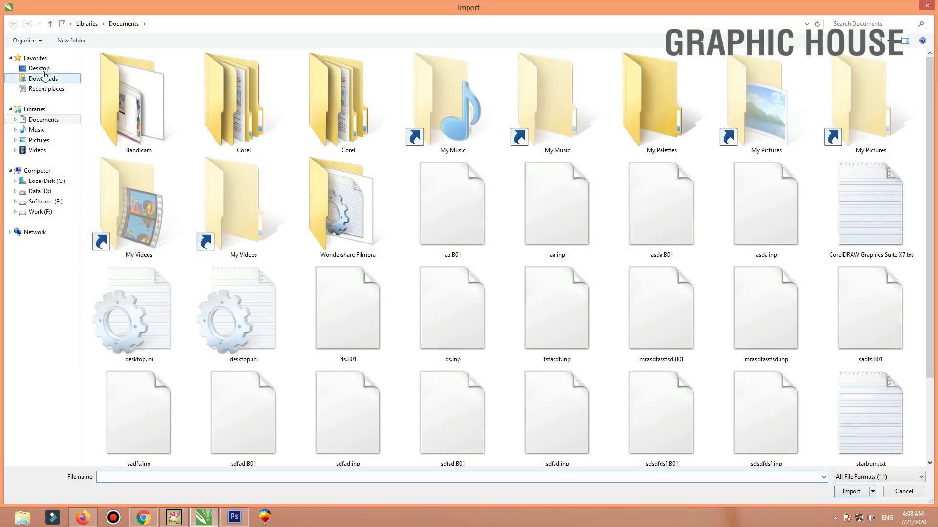
click(39, 68)
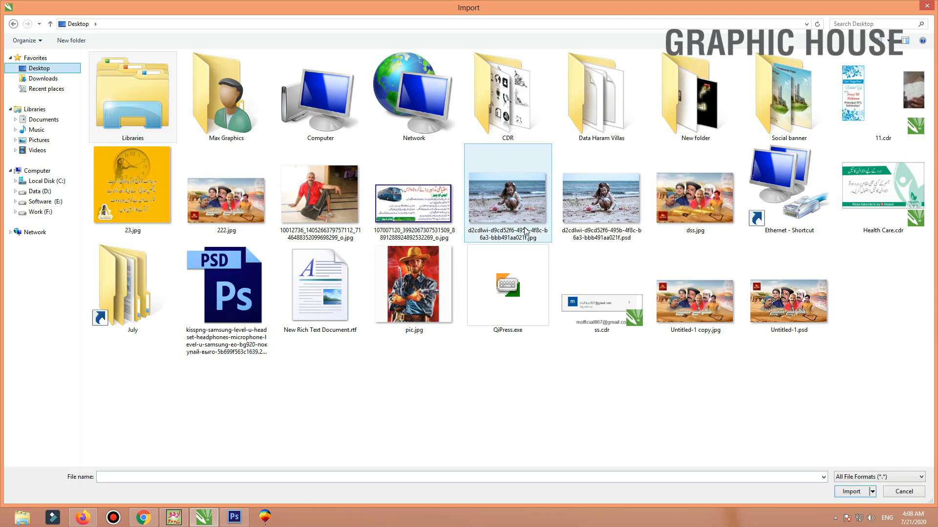
double_click(592, 218)
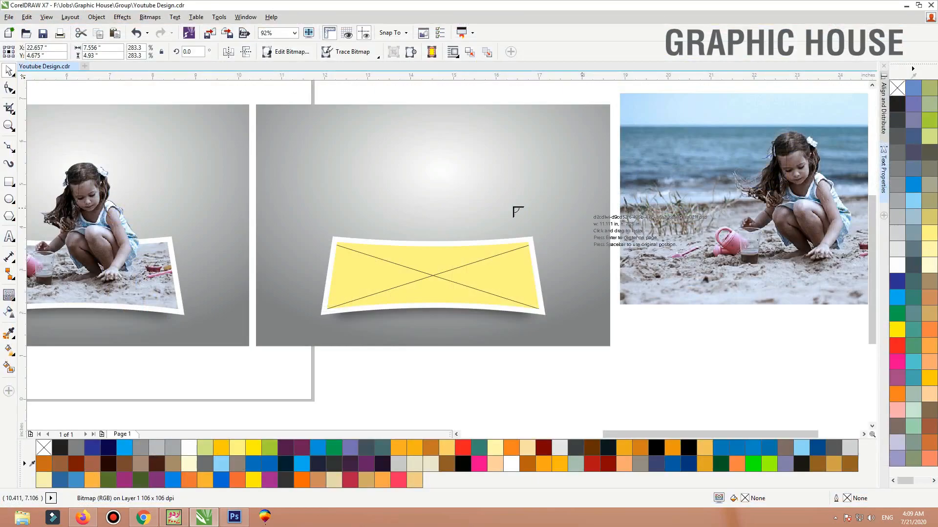
drag(300, 159, 514, 299)
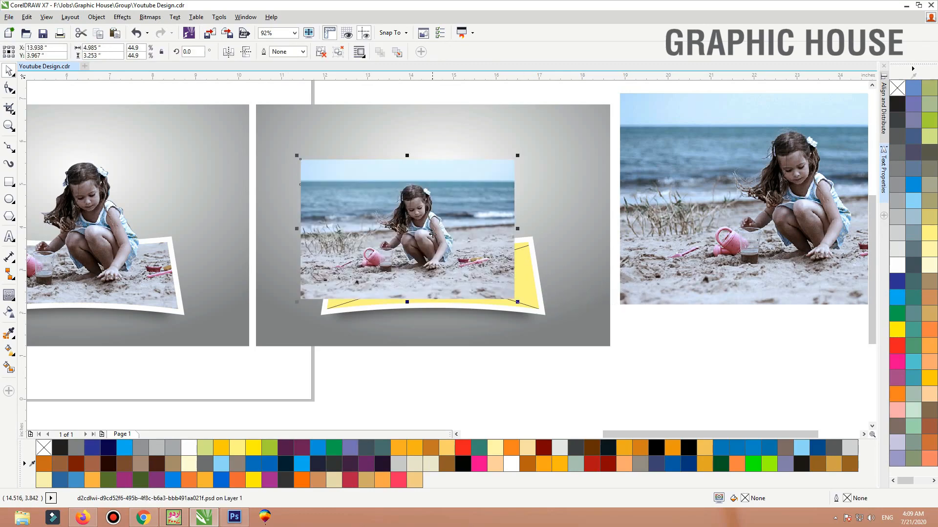
PowerClip the imported layered beach photo inside the curved yellow frame and open the clip's contents for editing
drag(431, 235, 470, 159)
click(454, 283)
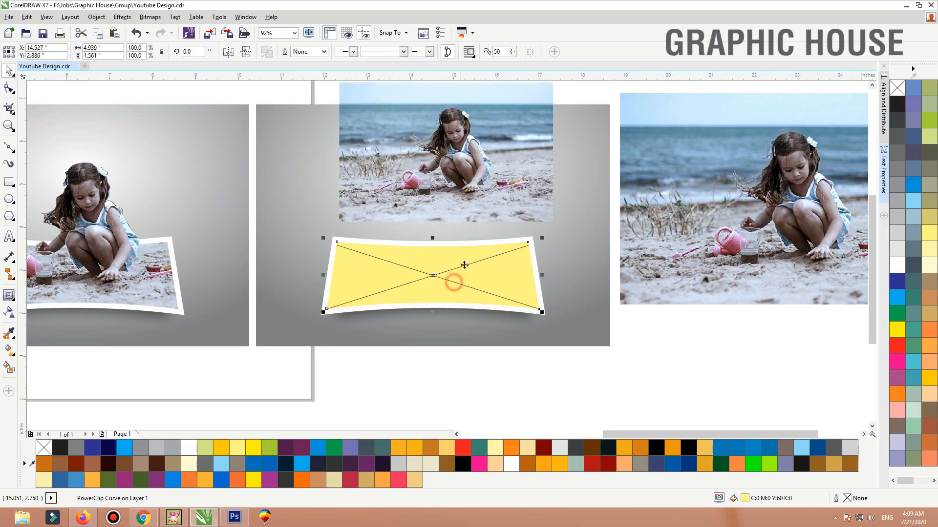
click(466, 155)
right_click(451, 142)
click(481, 186)
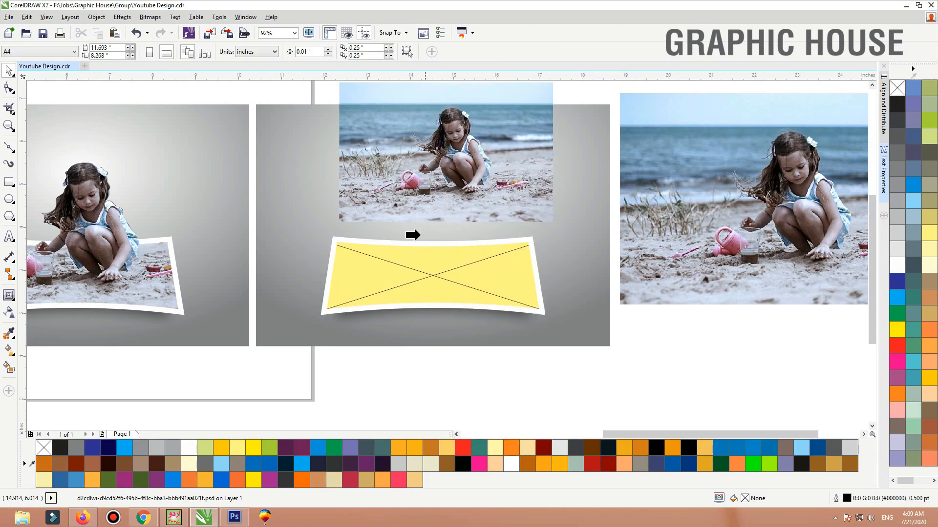
click(406, 256)
click(432, 324)
click(432, 202)
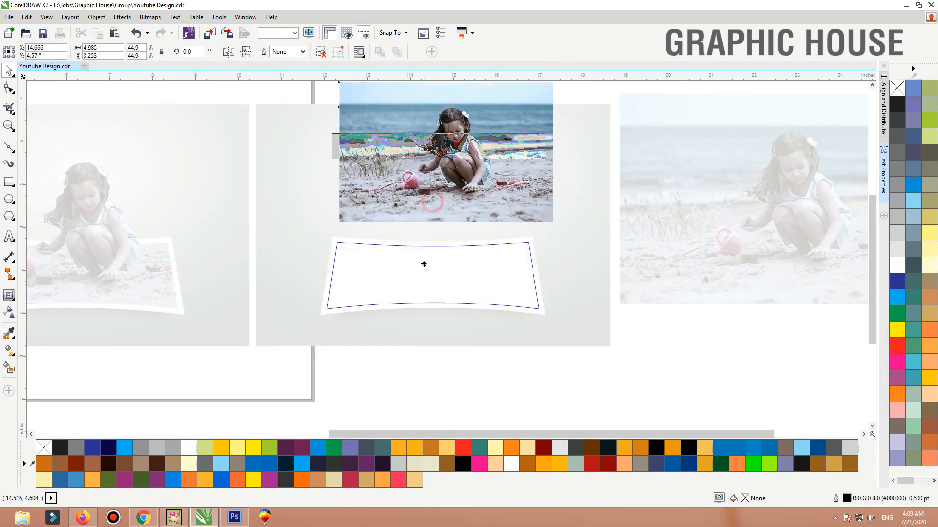
Position the photo over the frame outline, enlarge it to about 5.3 by 3.46 inches, and ungroup its layers
drag(423, 264, 449, 251)
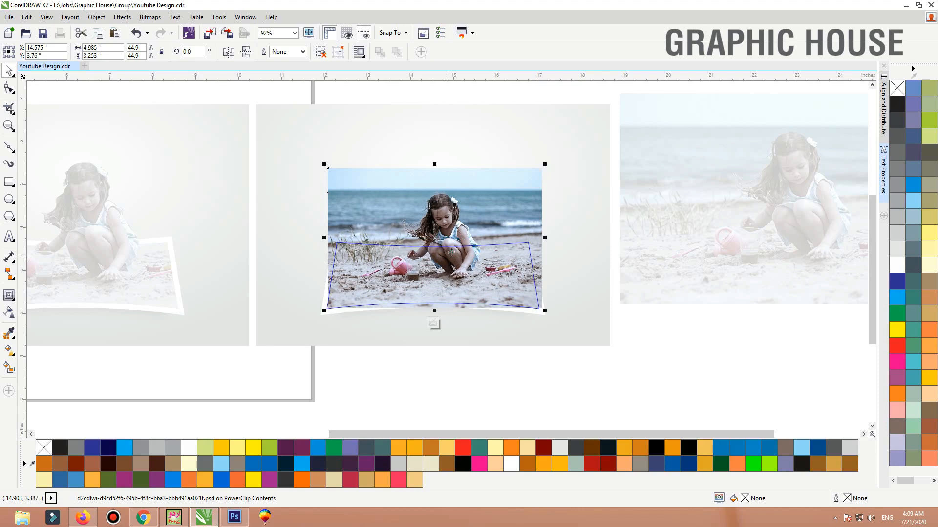
drag(547, 163, 551, 161)
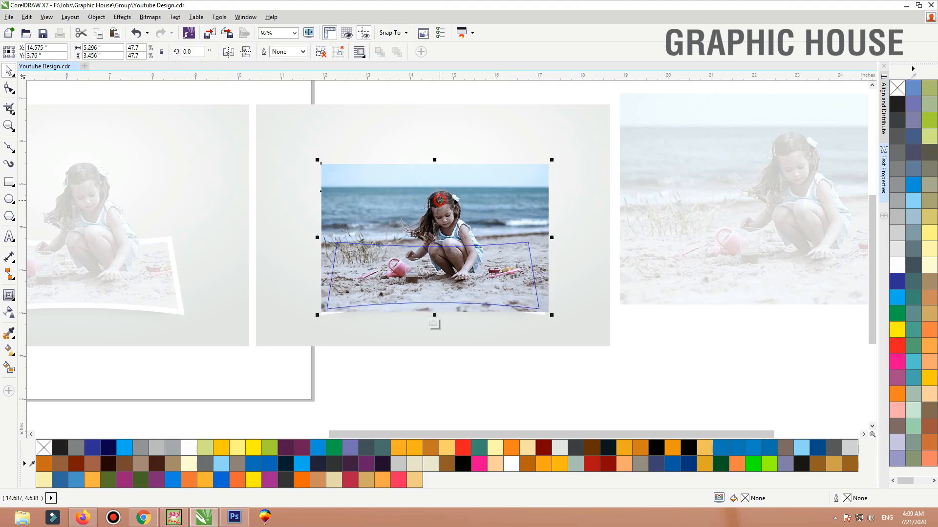
click(321, 52)
click(218, 121)
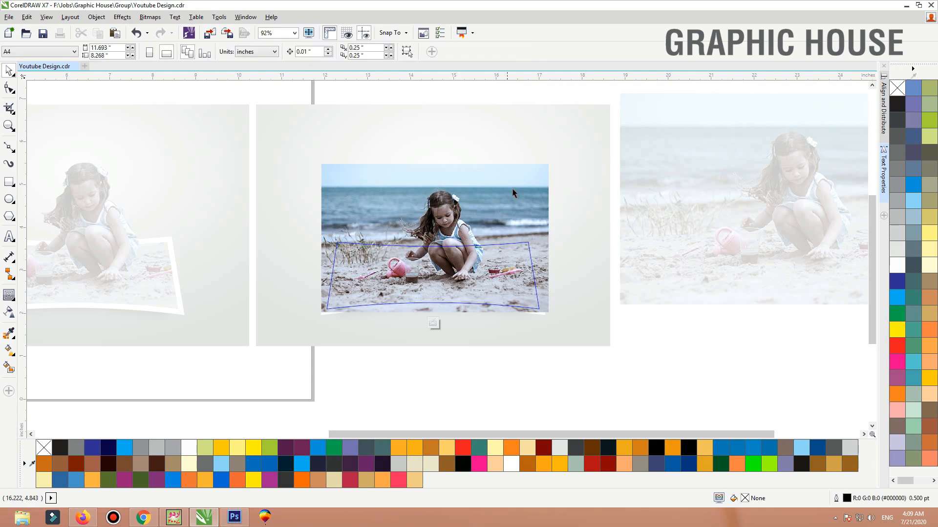
Test-move the ungrouped photo layers inside the clip and undo the moves
drag(513, 193, 632, 189)
key(Escape)
drag(445, 216, 376, 215)
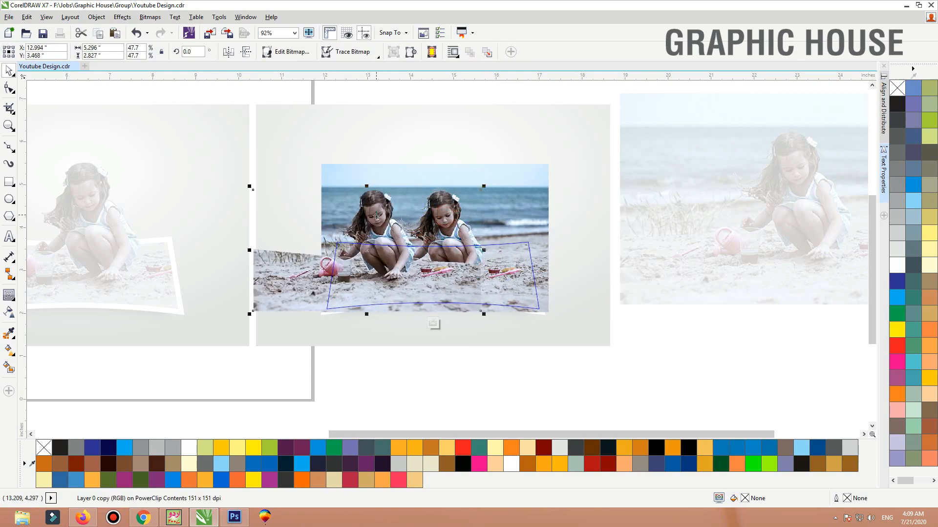
key(Escape)
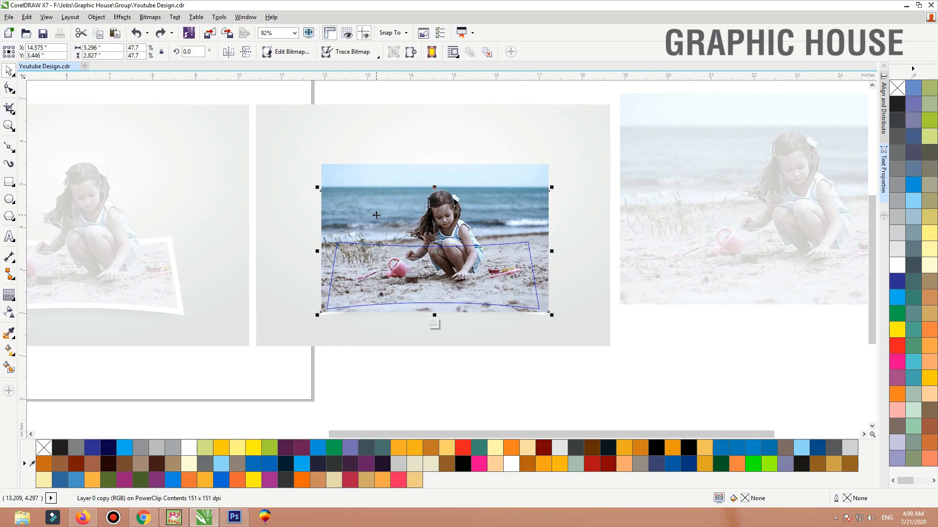
Take the girl's cutout layer out of the PowerClip and crop its outer edges so nothing extends beyond the white frame
click(656, 354)
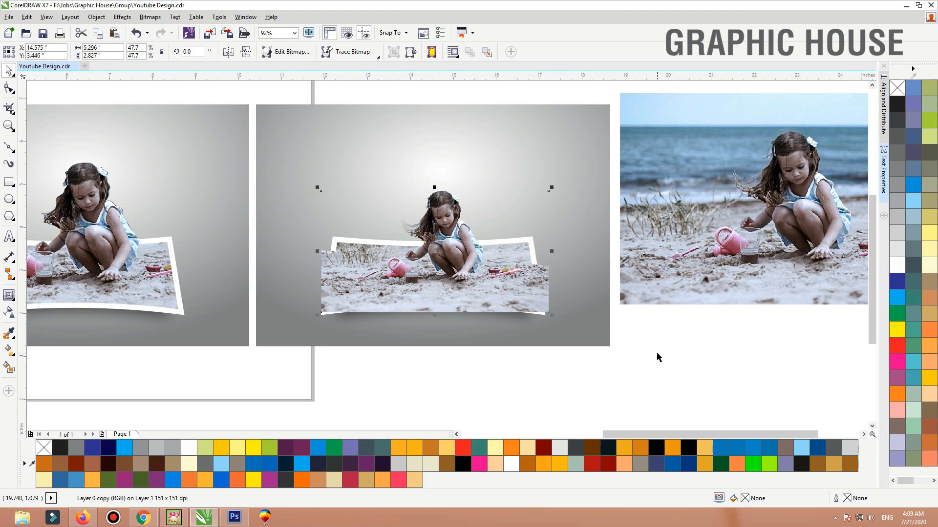
key(F10)
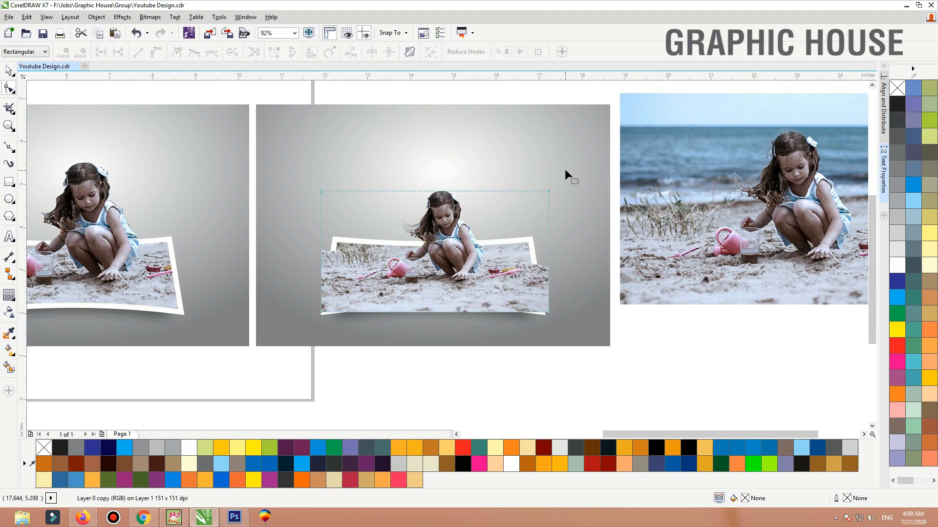
drag(565, 169, 510, 310)
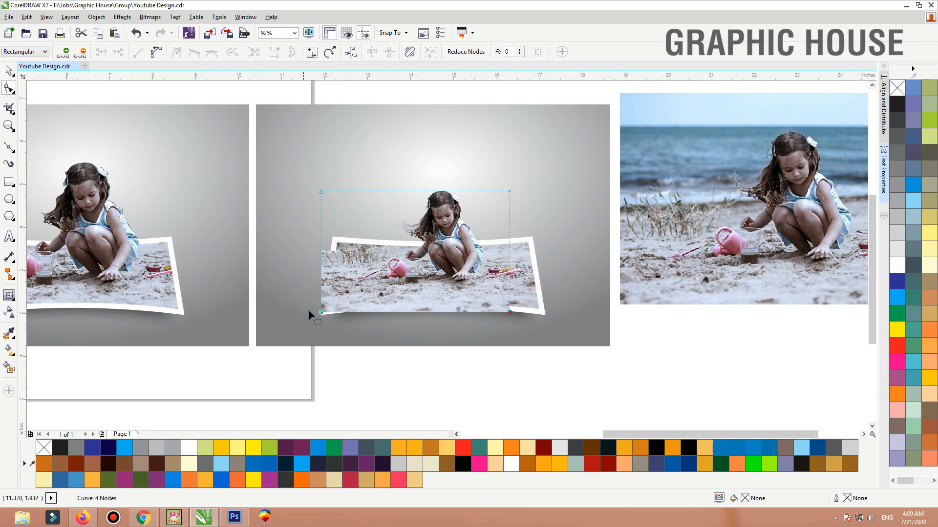
drag(321, 314, 321, 295)
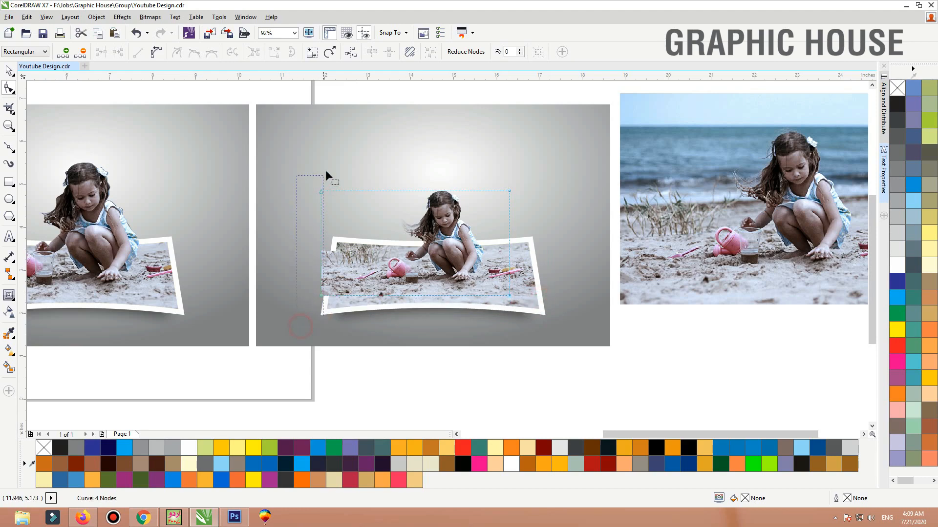
drag(322, 191, 361, 192)
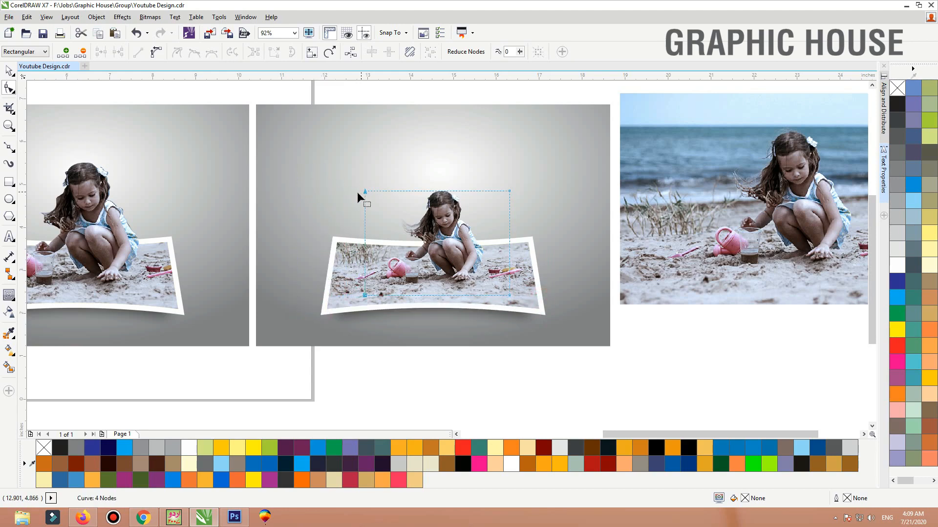
Examine the finished pop-out composition up close and compare it with the loose hair strands in the original beach photo
key(space)
click(435, 349)
key(F2)
drag(272, 359, 593, 147)
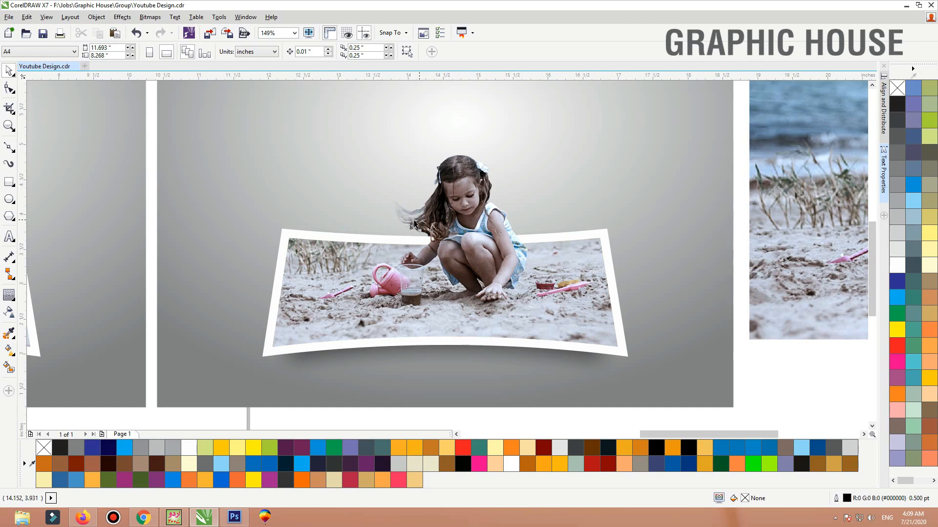
key(F3)
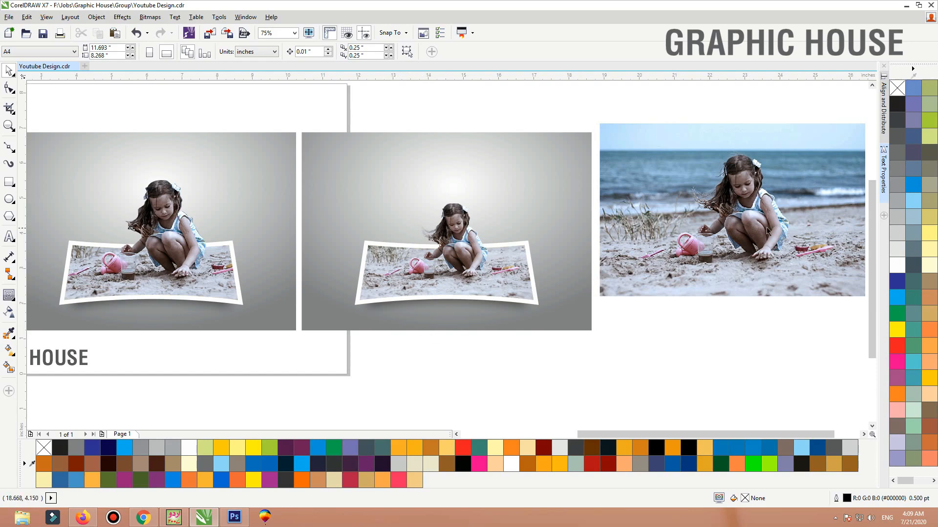
drag(689, 140, 771, 209)
scroll(300, 358, down, 4)
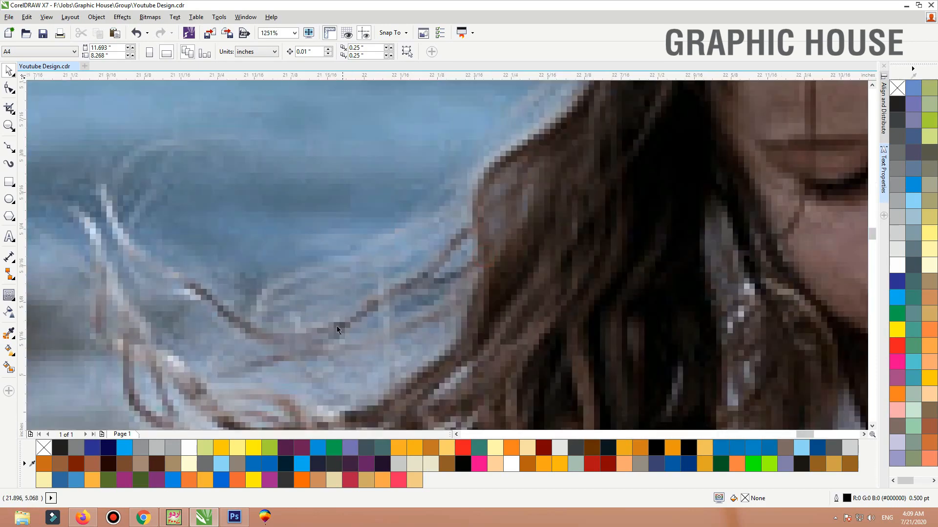
key(F4)
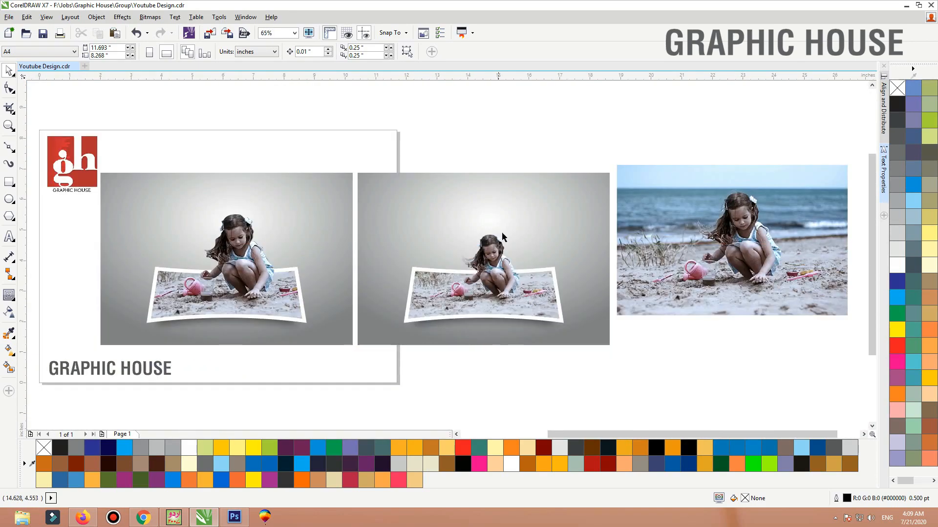
Test-move the girl in the sample design on the page and undo the move
click(234, 237)
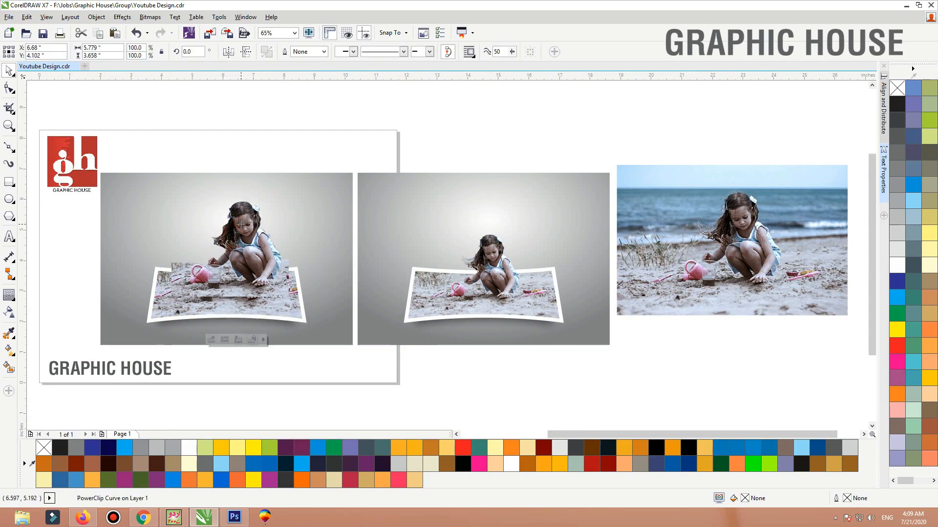
key(ctrl+z)
click(504, 235)
click(520, 175)
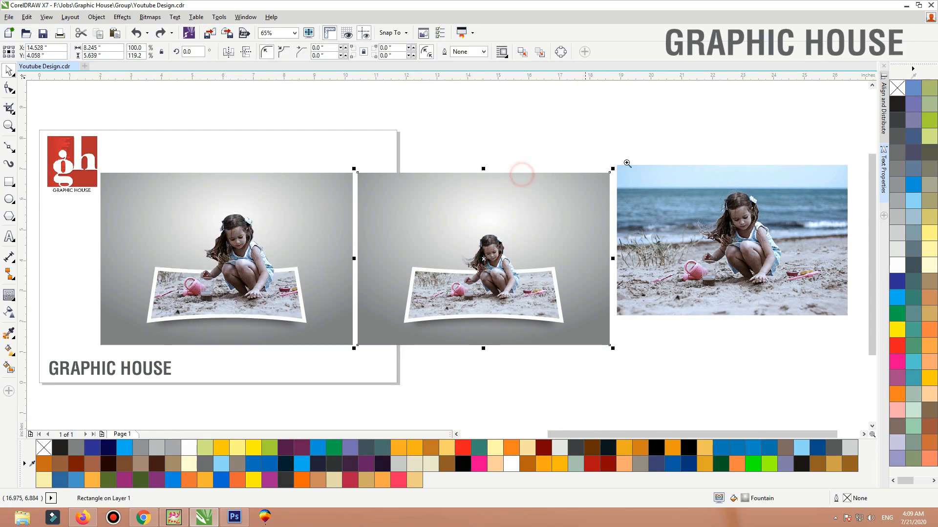
key(shift+F2)
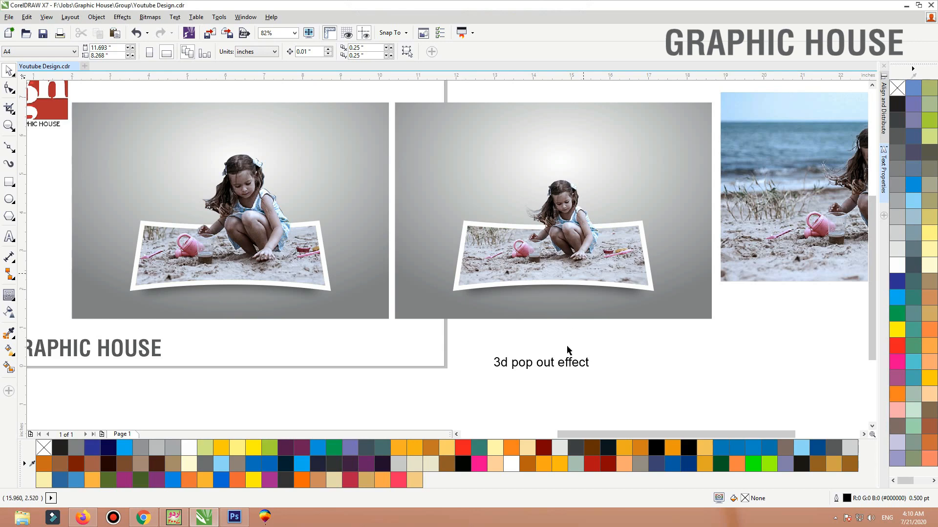
Place the text "3d pop out effect" on the grey background above the girl and change it to title case
drag(529, 367, 539, 137)
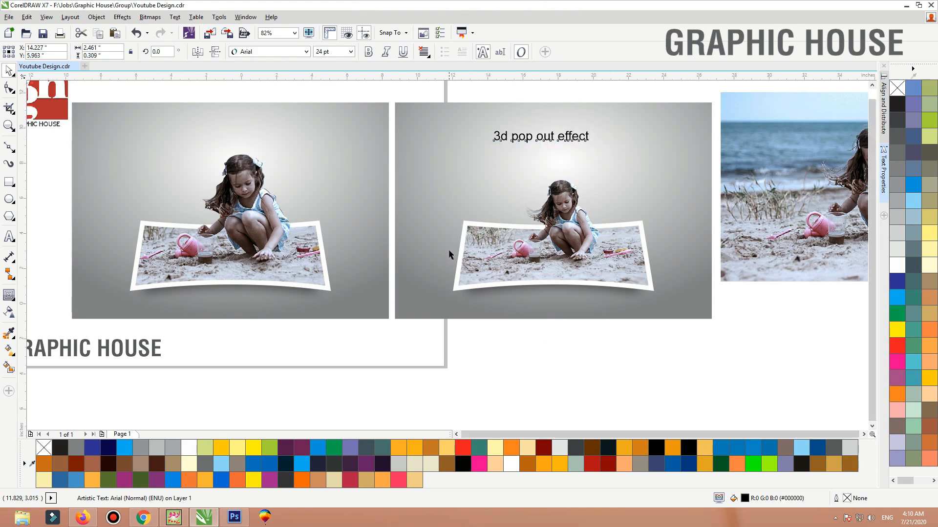
scroll(451, 252, down, 2)
scroll(534, 213, up, 3)
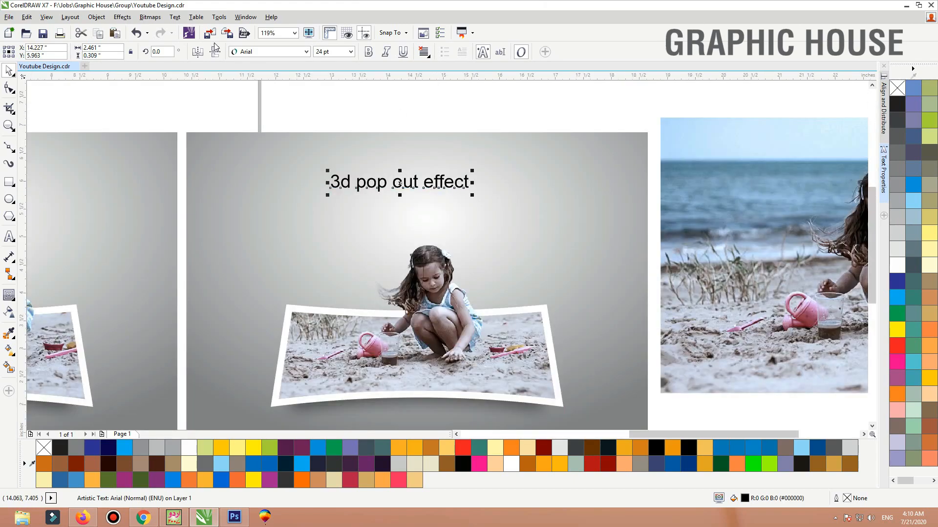
click(174, 17)
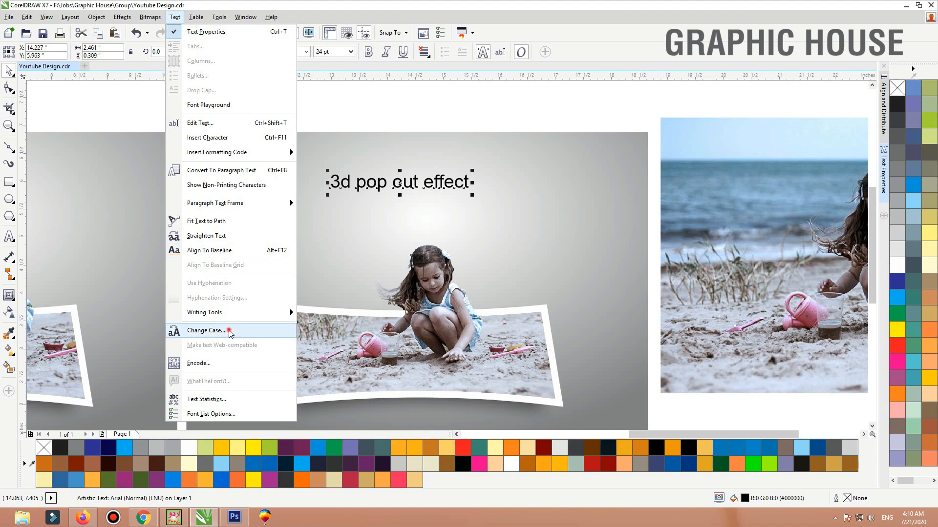
click(227, 330)
click(417, 260)
click(424, 291)
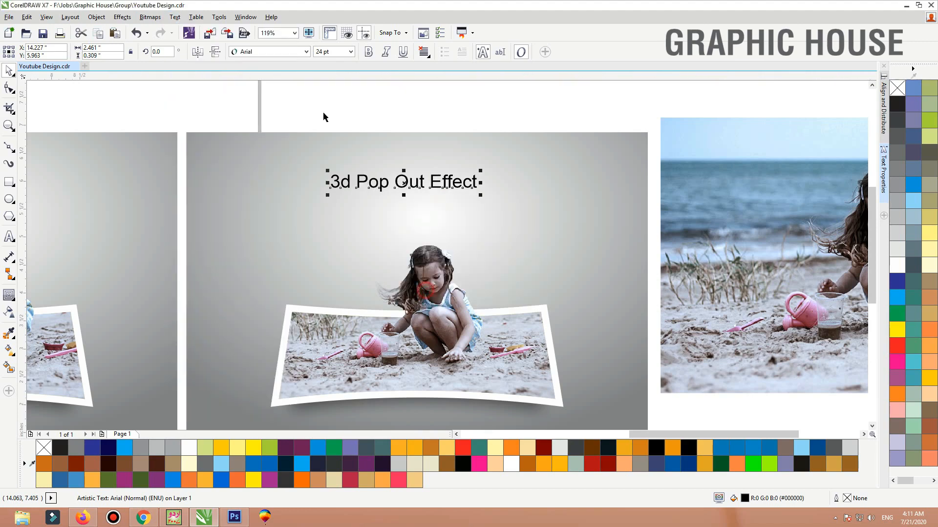
Try the headline in the REVOLUTION and Raleway fonts
click(306, 51)
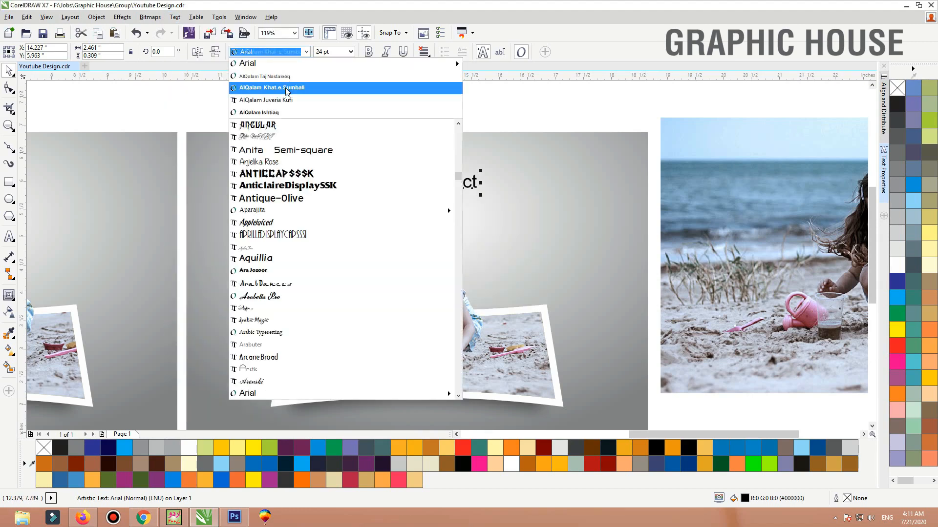
text(r)
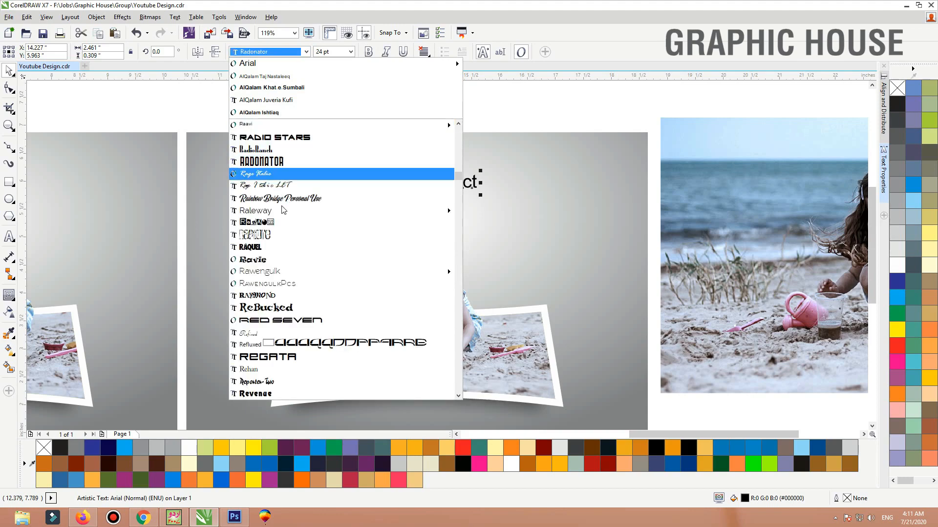
scroll(281, 259, down, 2)
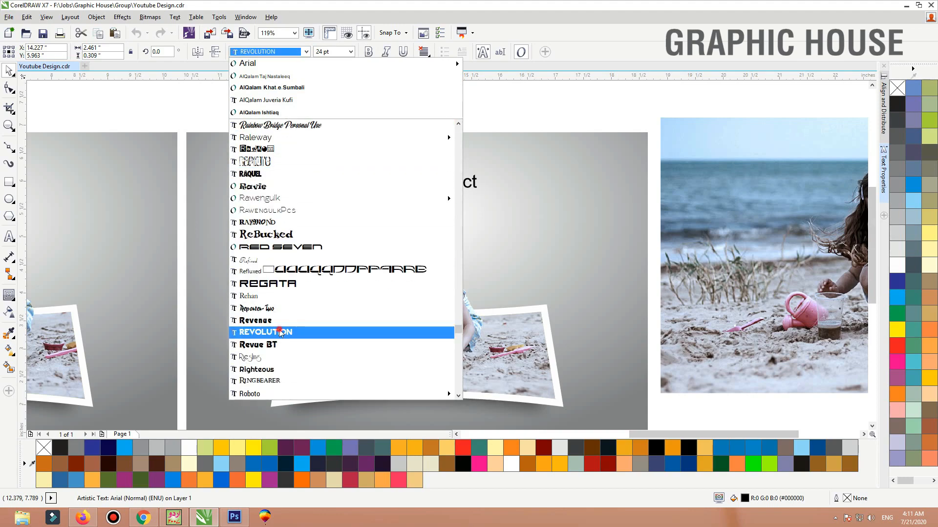
click(281, 331)
click(306, 51)
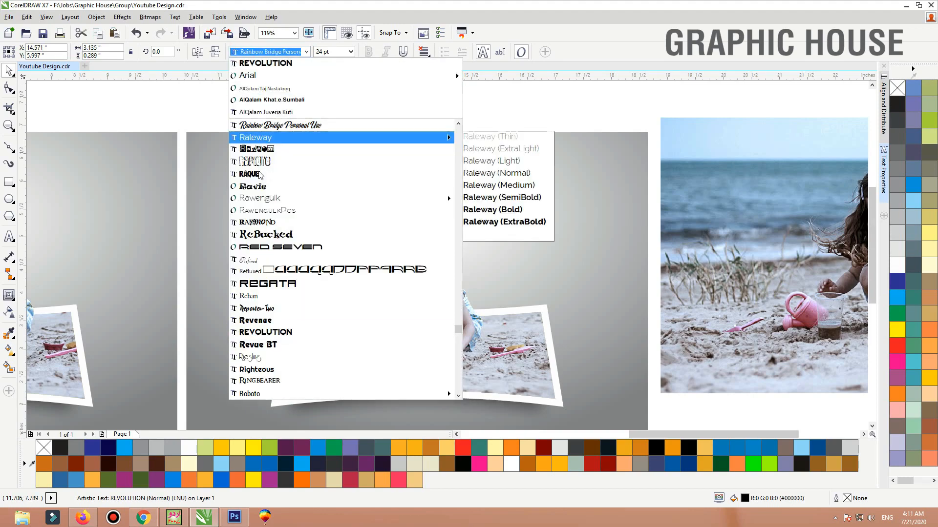
click(264, 139)
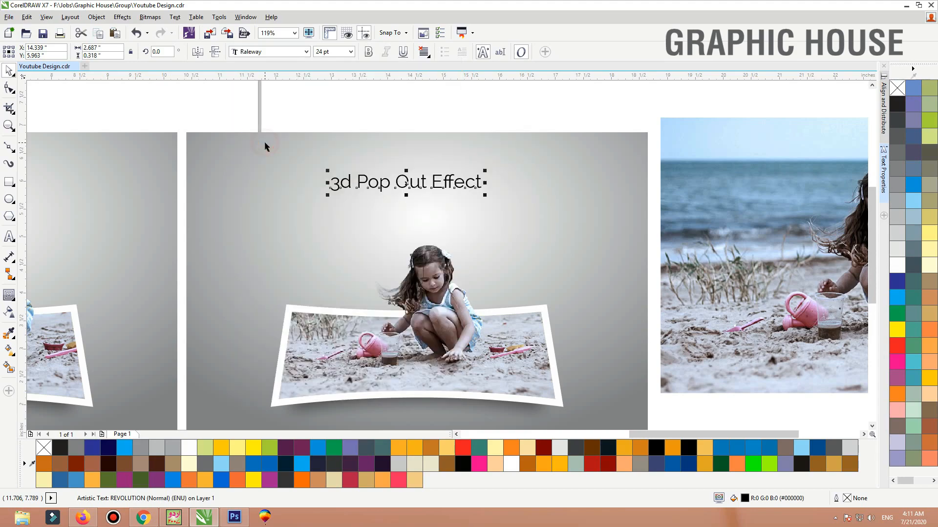
Set the headline in bold Roboto Condensed and enlarge it to about 41 pt
click(370, 52)
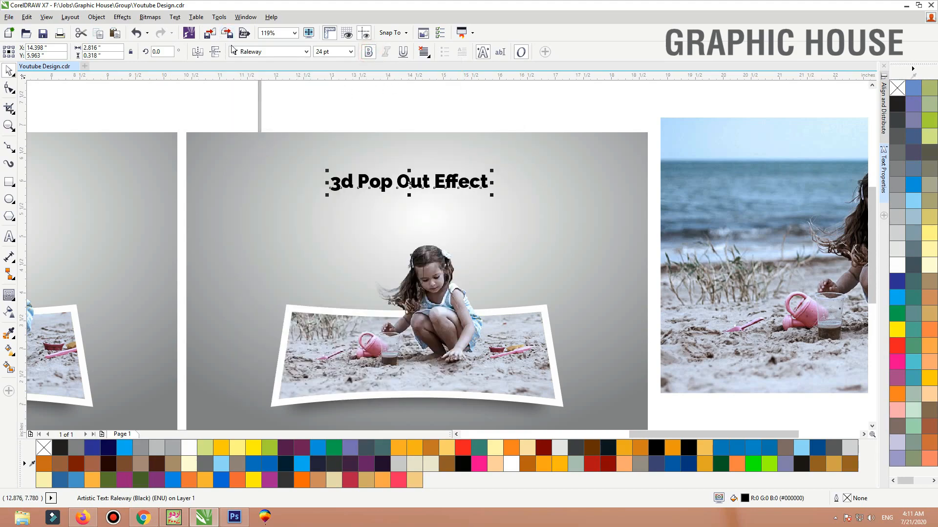
click(278, 48)
text(Roboto Condensed)
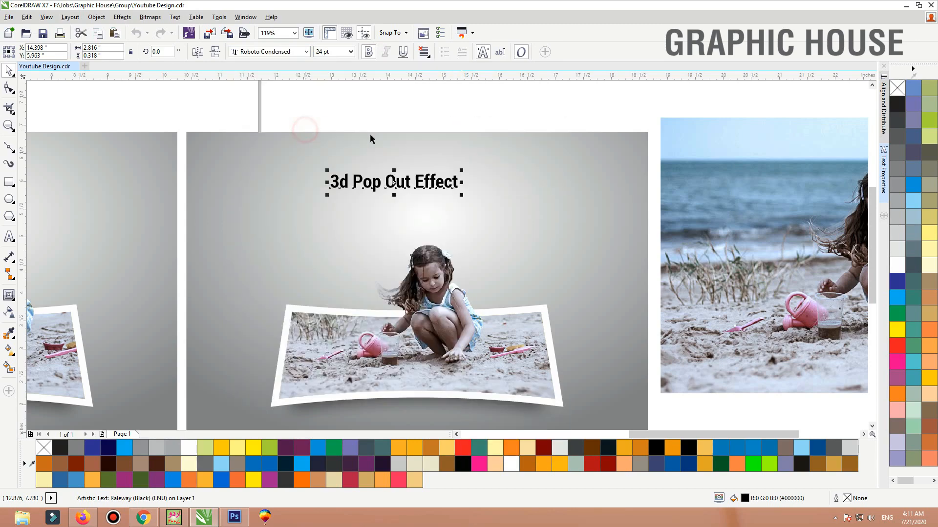
click(370, 133)
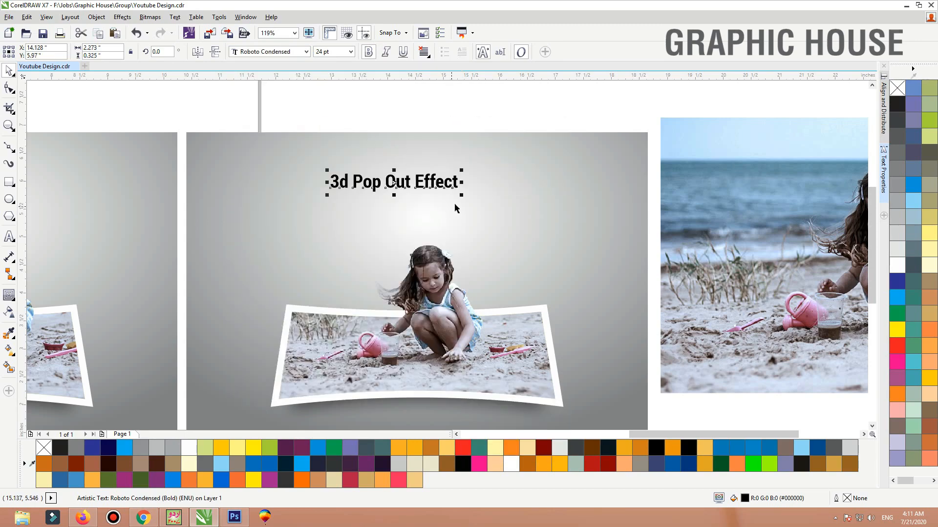
drag(463, 196, 553, 225)
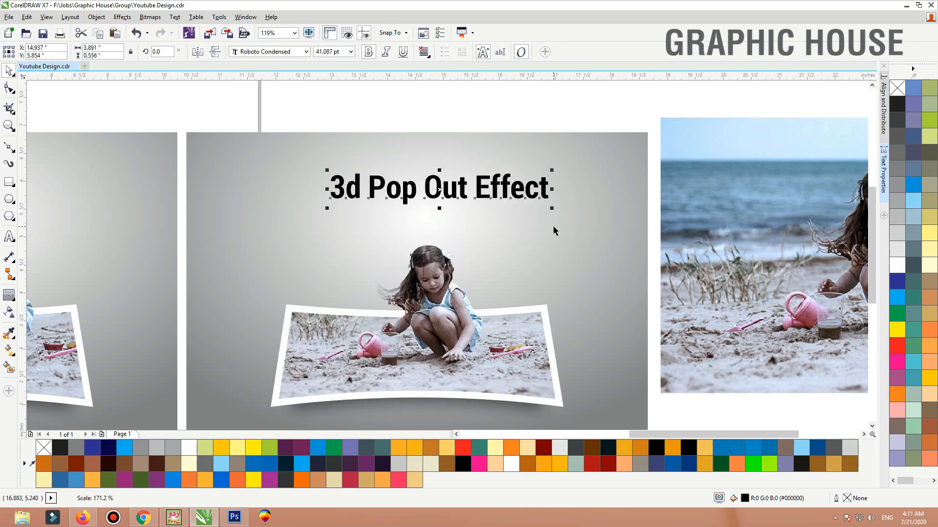
Move the word "Effect" down beside the girl's head and join the words "Pop" and "Out" into "PopOut"
drag(487, 199, 513, 256)
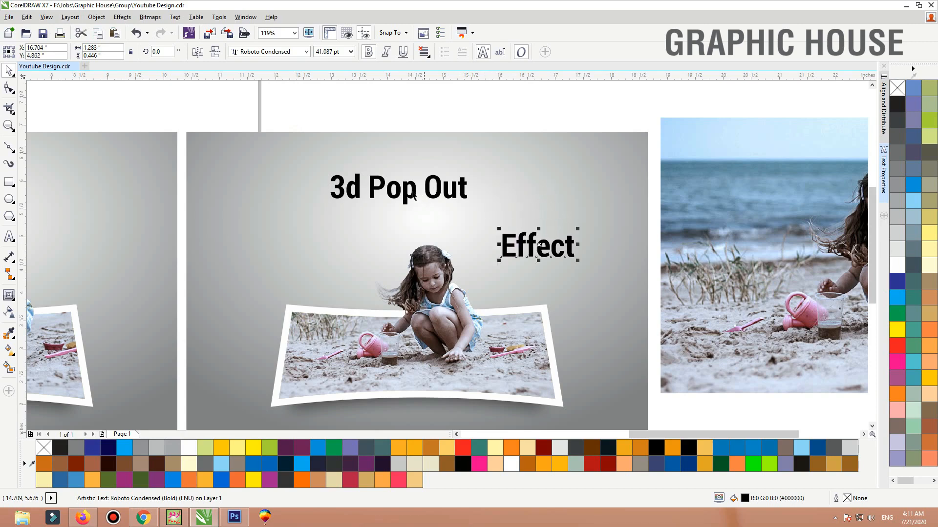
click(413, 193)
double_click(427, 189)
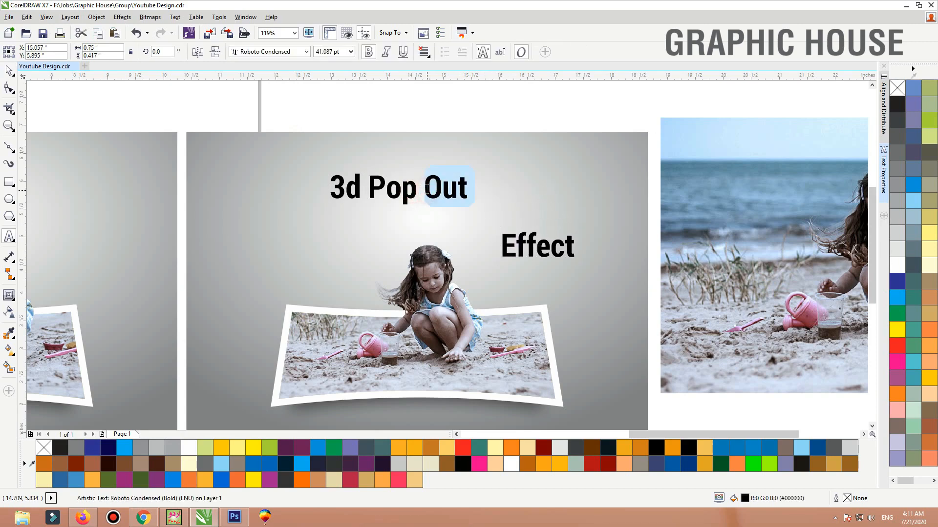
key(BackSpace)
key(BackSpace)
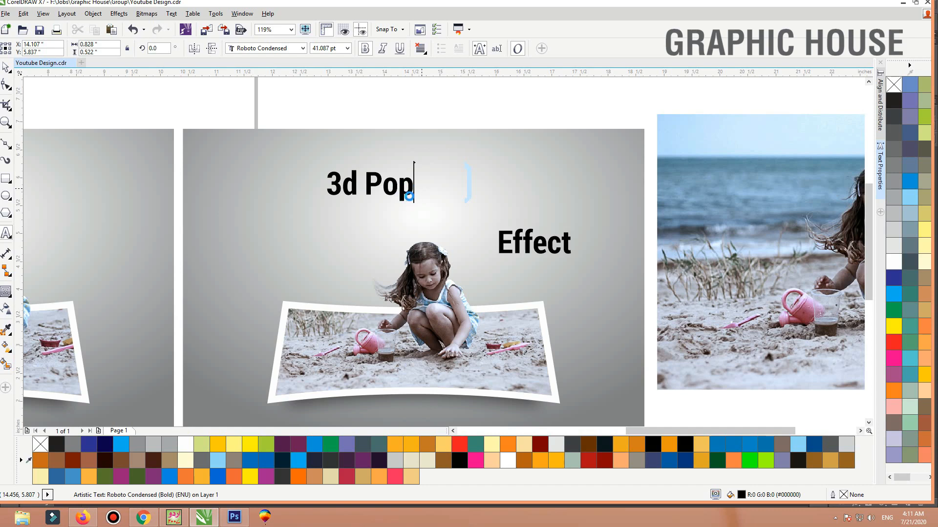
text(Out)
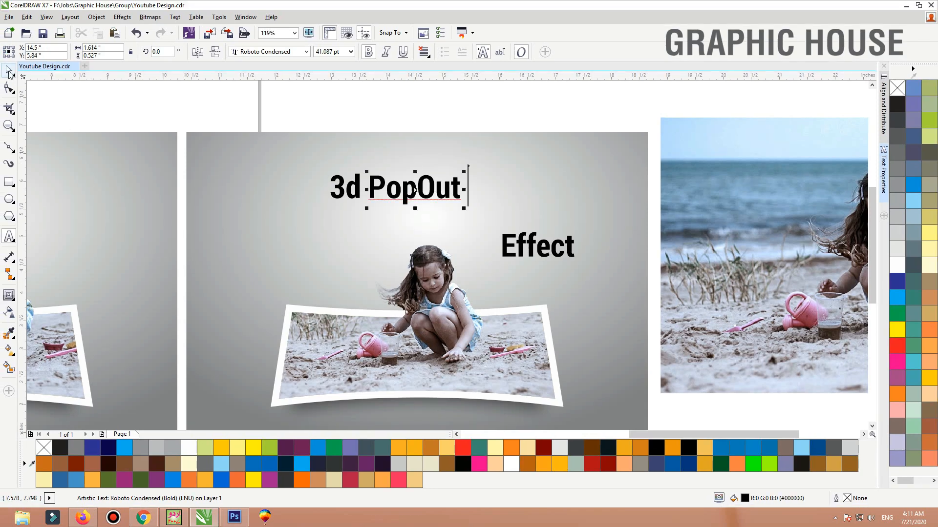
click(8, 72)
Enlarge "PopOut" to about 116 pt, change it to title case and place it just above the girl
drag(441, 188, 558, 154)
click(174, 16)
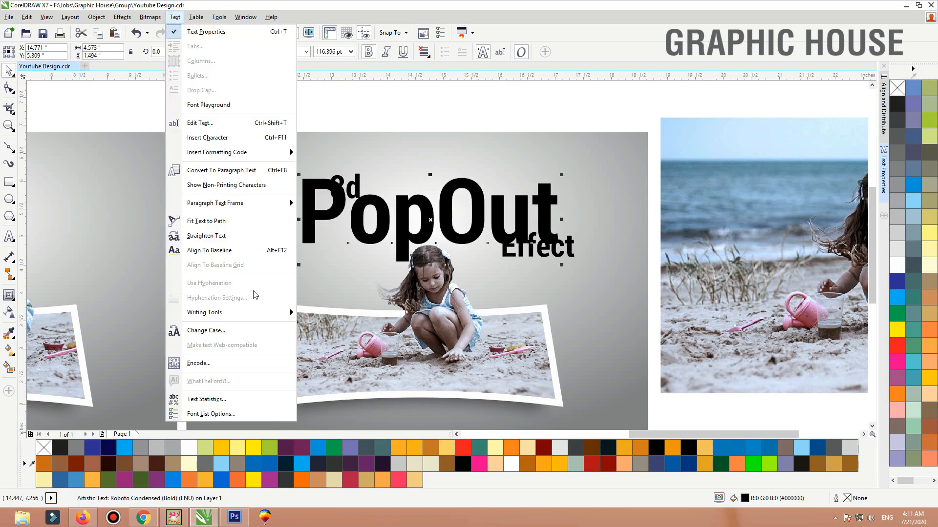
click(225, 328)
click(424, 262)
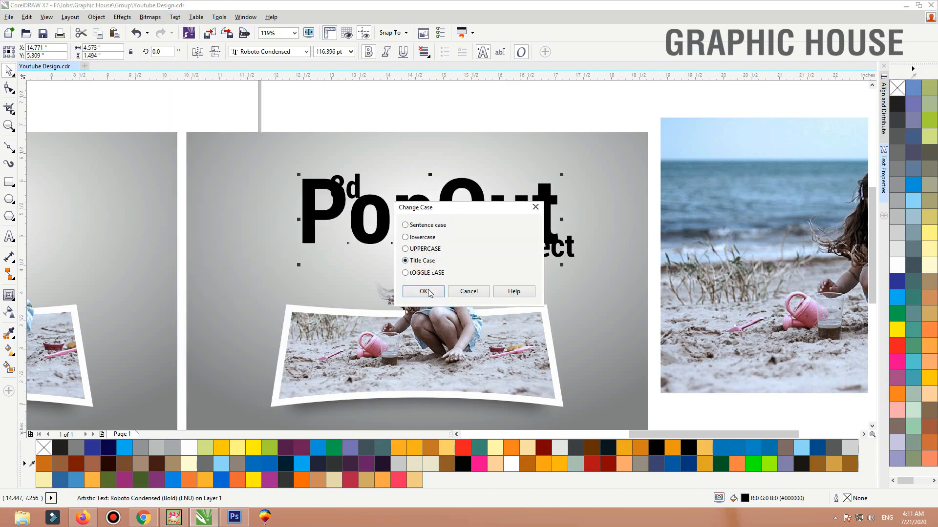
click(424, 291)
drag(452, 236, 443, 251)
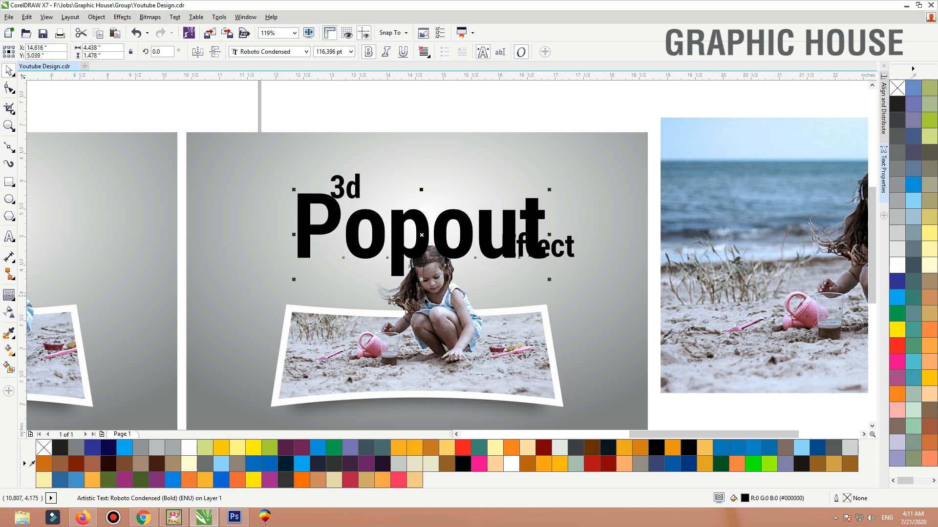
Fill "Popout" with the dark red sampled from the pink watering can and stack the word behind the girl
click(9, 333)
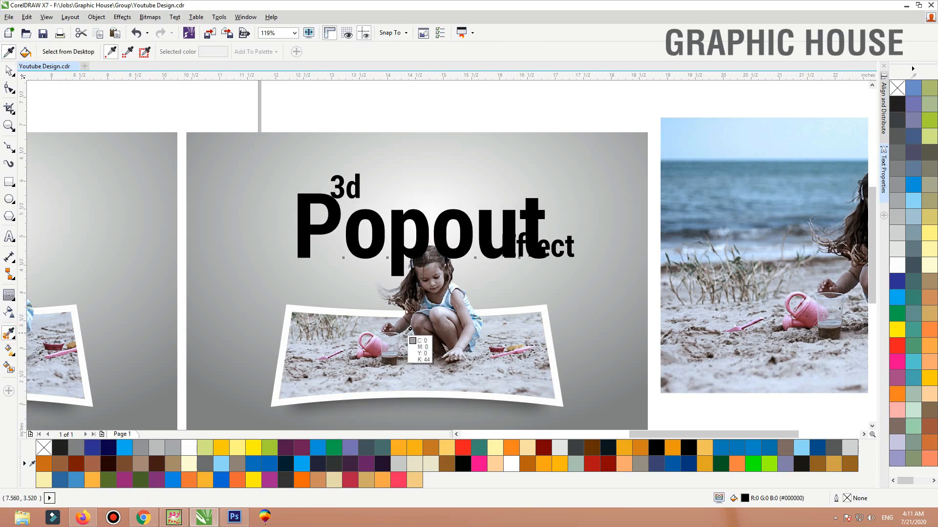
click(376, 347)
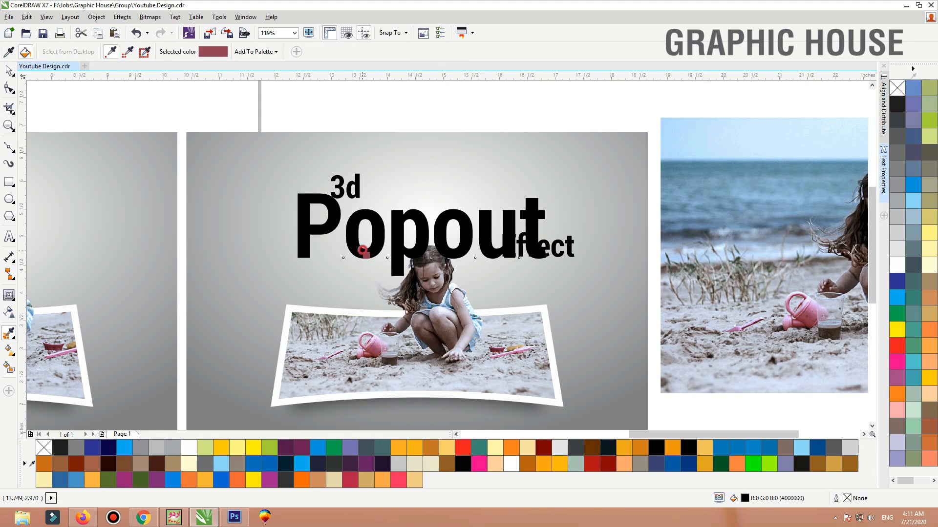
click(362, 251)
key(space)
drag(367, 256, 367, 254)
key(shift+Page_Down)
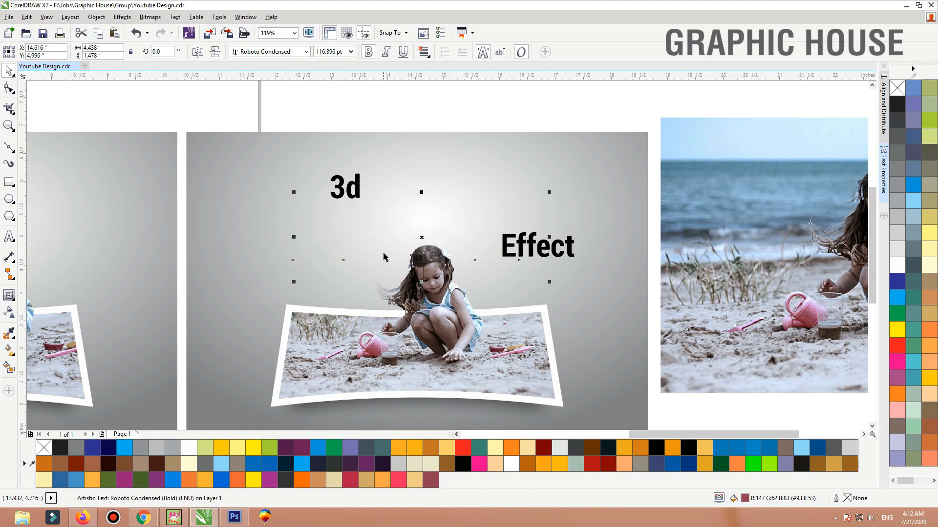
key(ctrl+Page_Up)
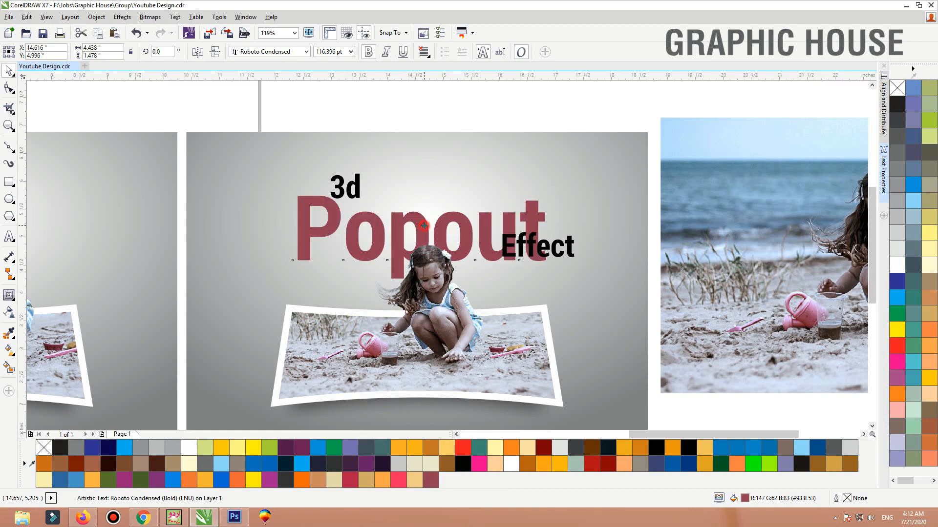
Place "3d" above the start of "Popout" and "Effect" below its end, both at 30 pt
drag(351, 193, 321, 185)
drag(530, 248, 488, 264)
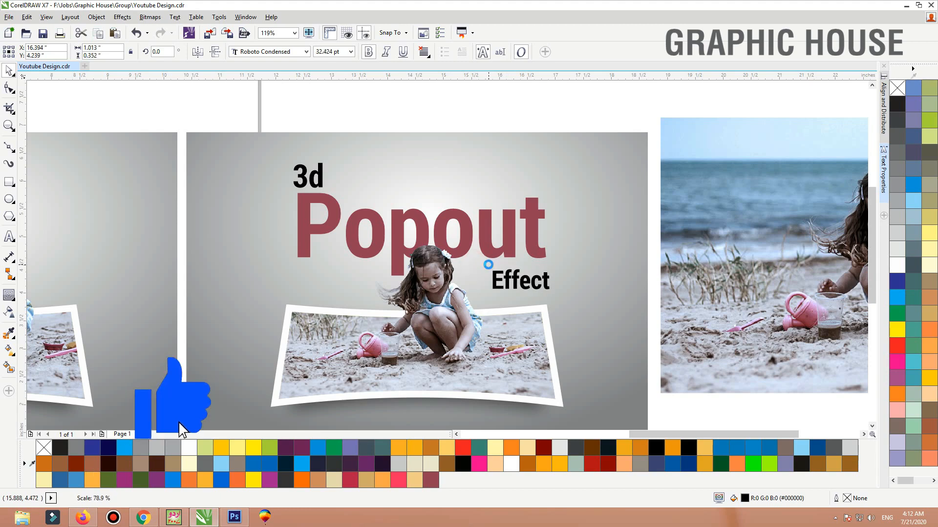
shift+click(320, 172)
click(332, 52)
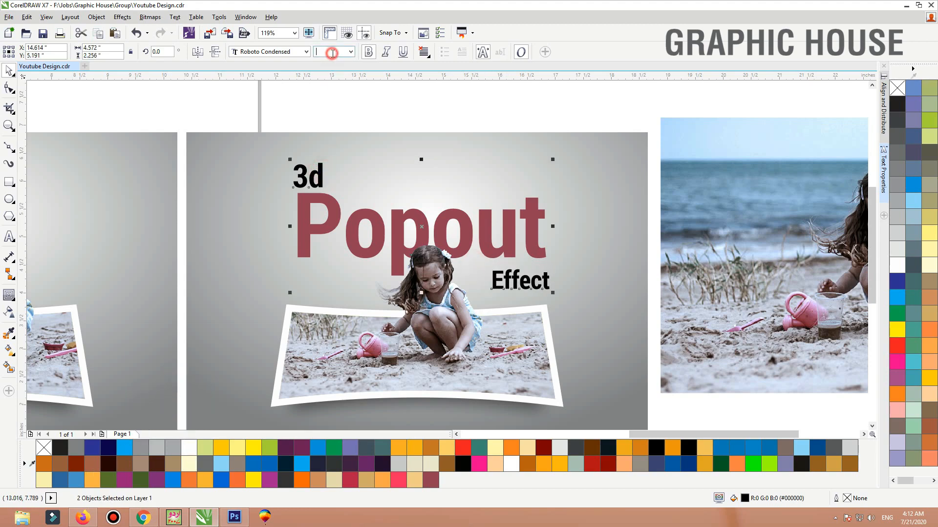
text(30)
key(Return)
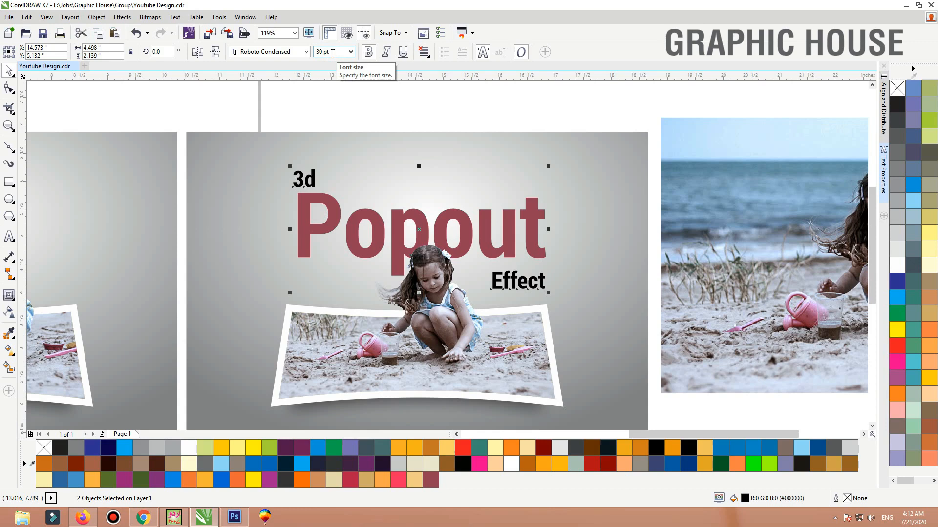
Nudge "Effect" up closer to "Popout" and line "3d" up with the edge of the letter P
click(404, 113)
drag(544, 284, 543, 276)
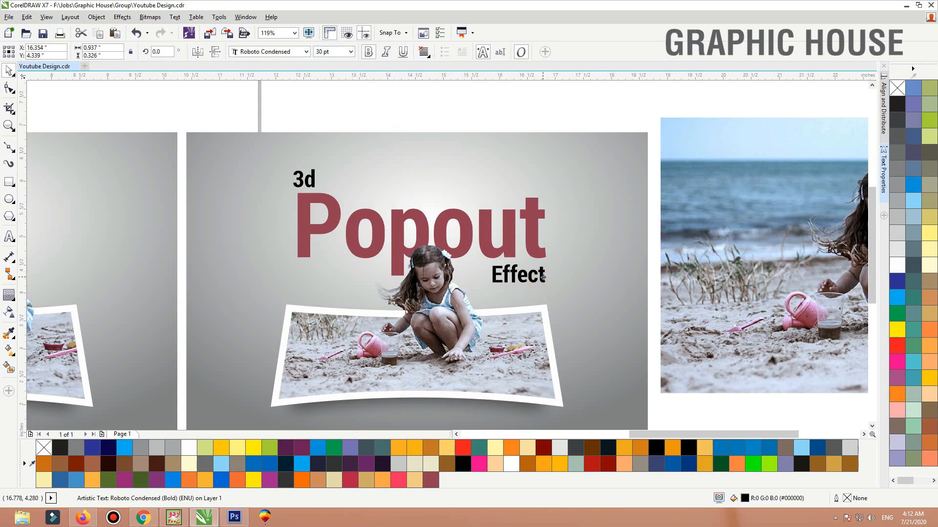
click(312, 181)
drag(311, 182, 313, 184)
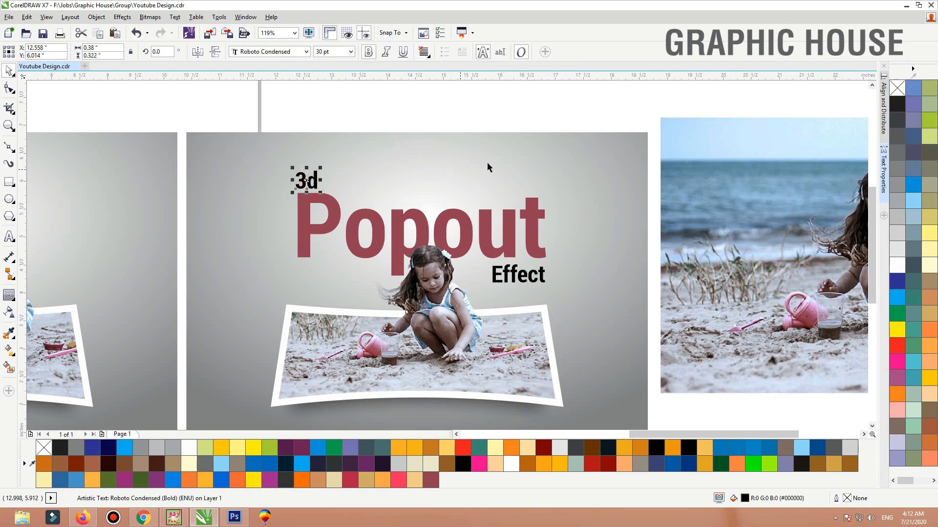
Delete the original beach photo beside the sample design
scroll(503, 156, down, 3)
click(521, 151)
key(shift+F2)
scroll(435, 196, down, 2)
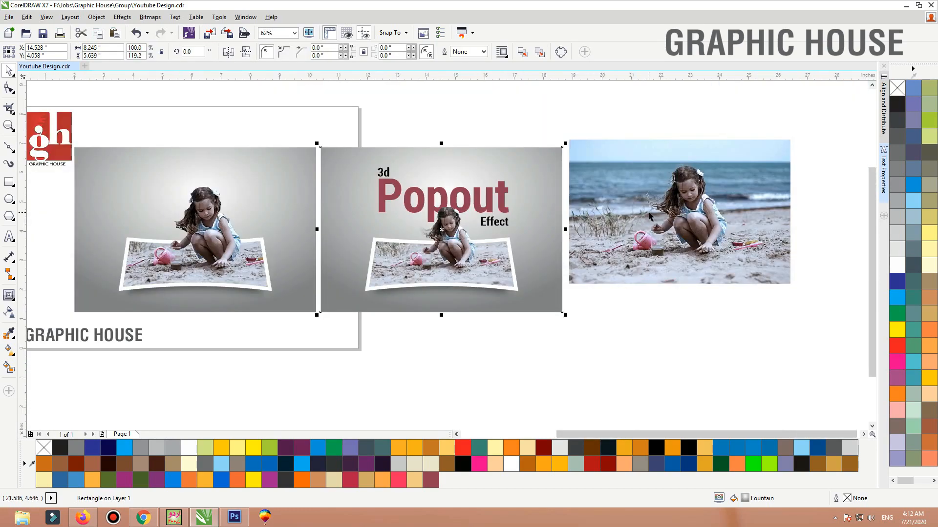
click(662, 218)
key(Delete)
scroll(591, 142, up, 1)
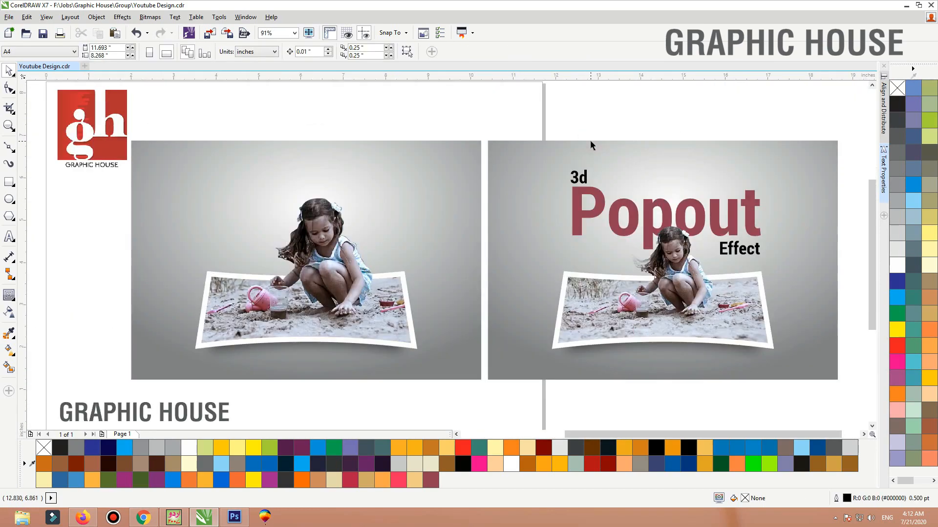
Copy the three headline words onto the design with the larger girl and stack them behind her
drag(521, 123, 795, 268)
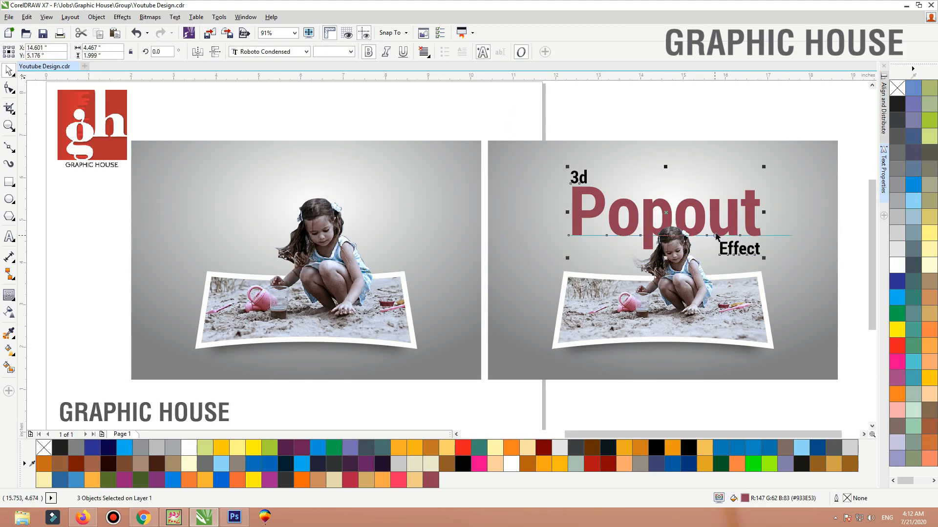
drag(549, 234, 769, 150)
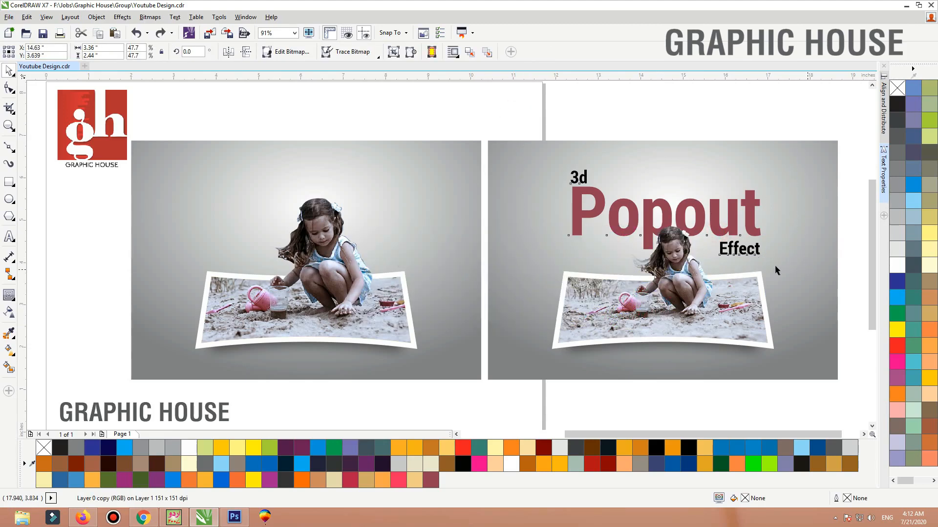
click(675, 215)
drag(630, 215, 307, 217)
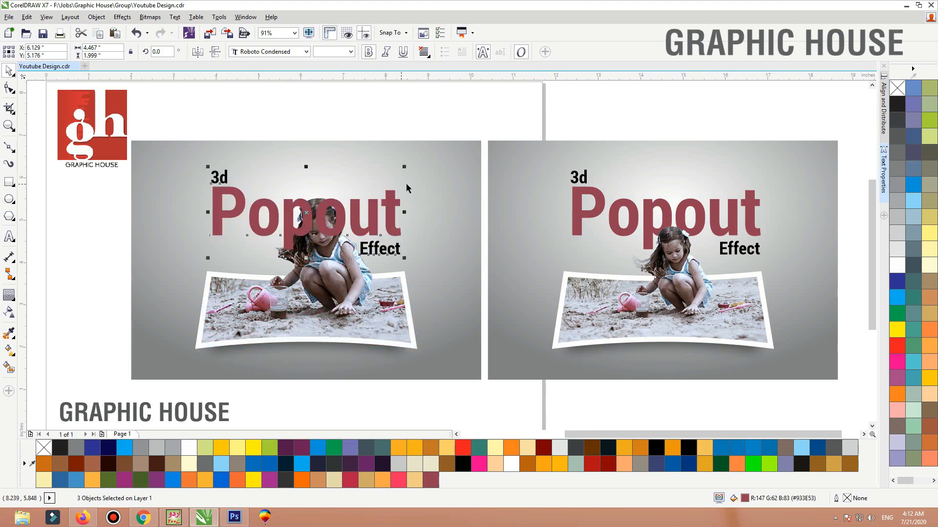
drag(318, 283, 325, 293)
key(ctrl+z)
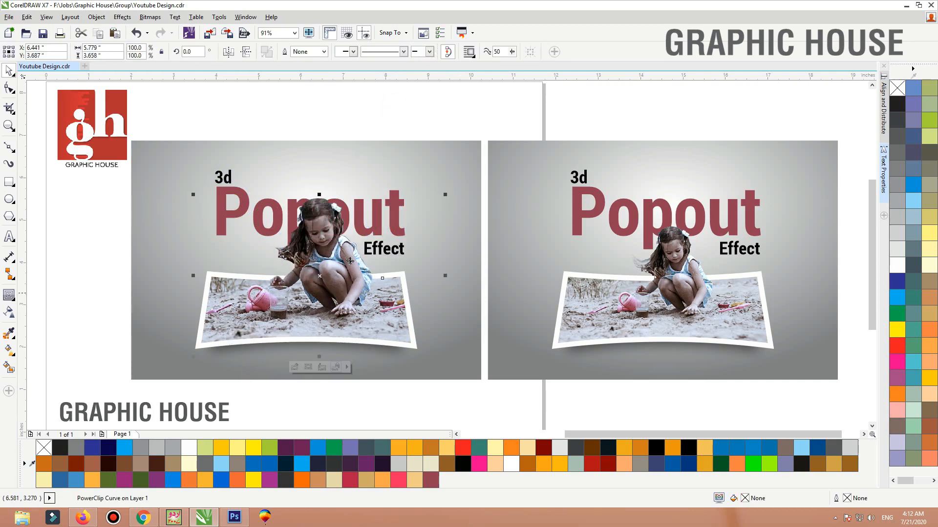
click(380, 207)
click(687, 267)
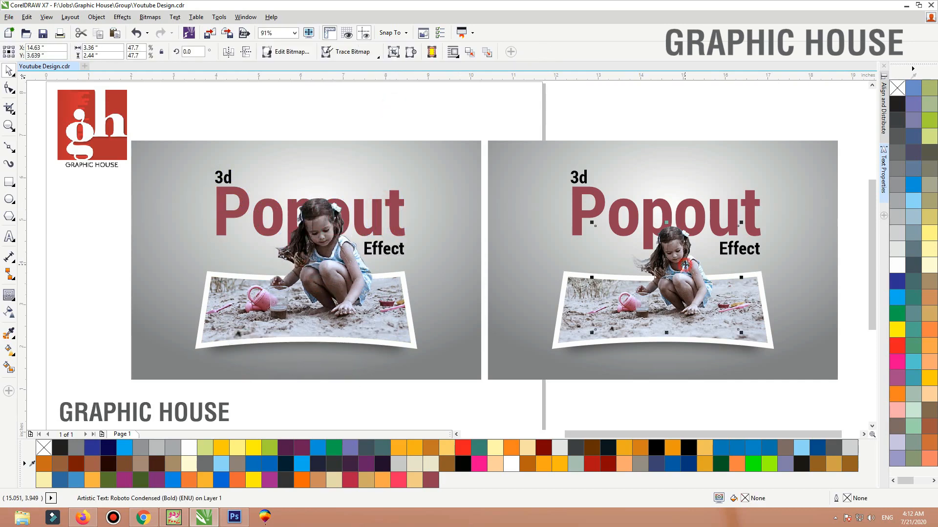
click(302, 274)
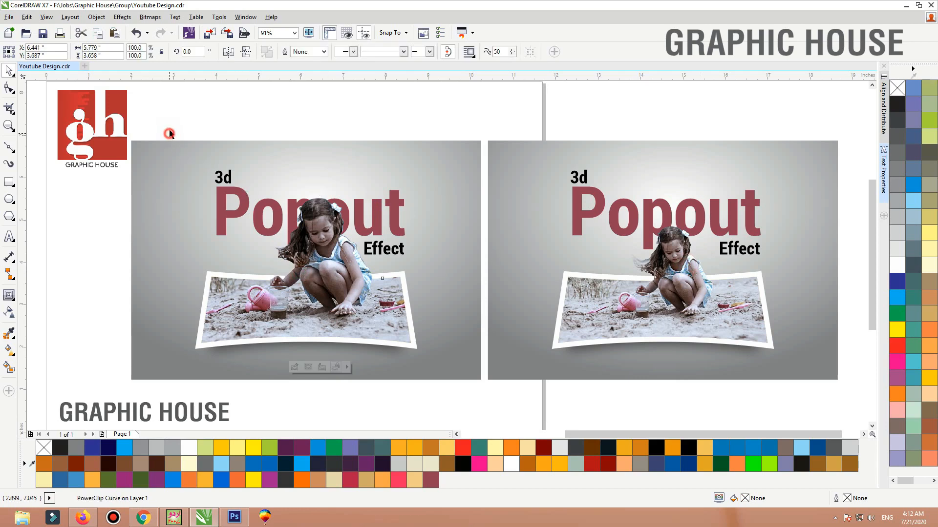